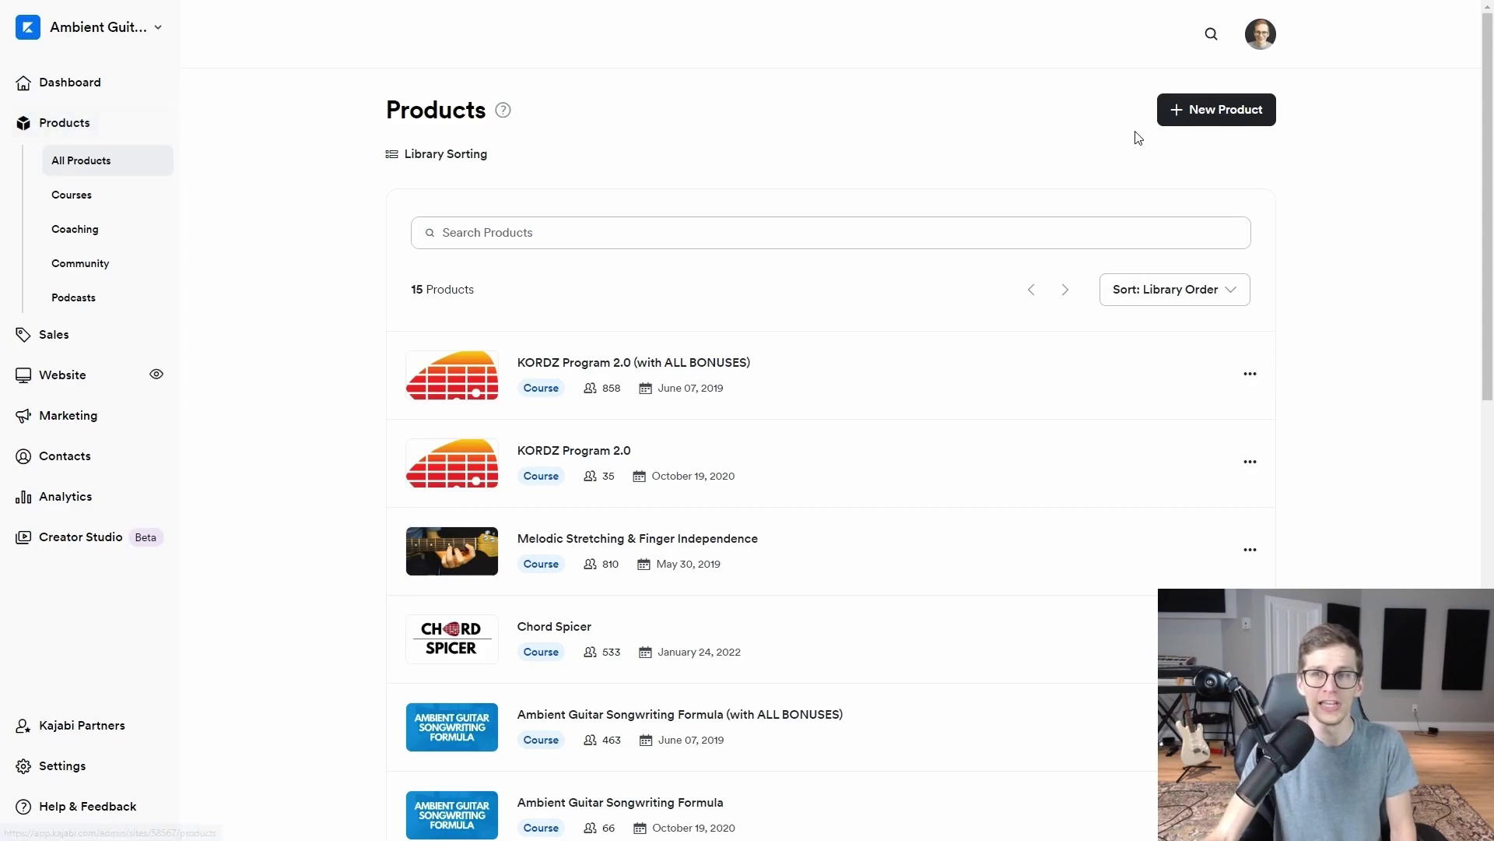
Step: View the product types available for a new product, and return to the product list
click(1211, 120)
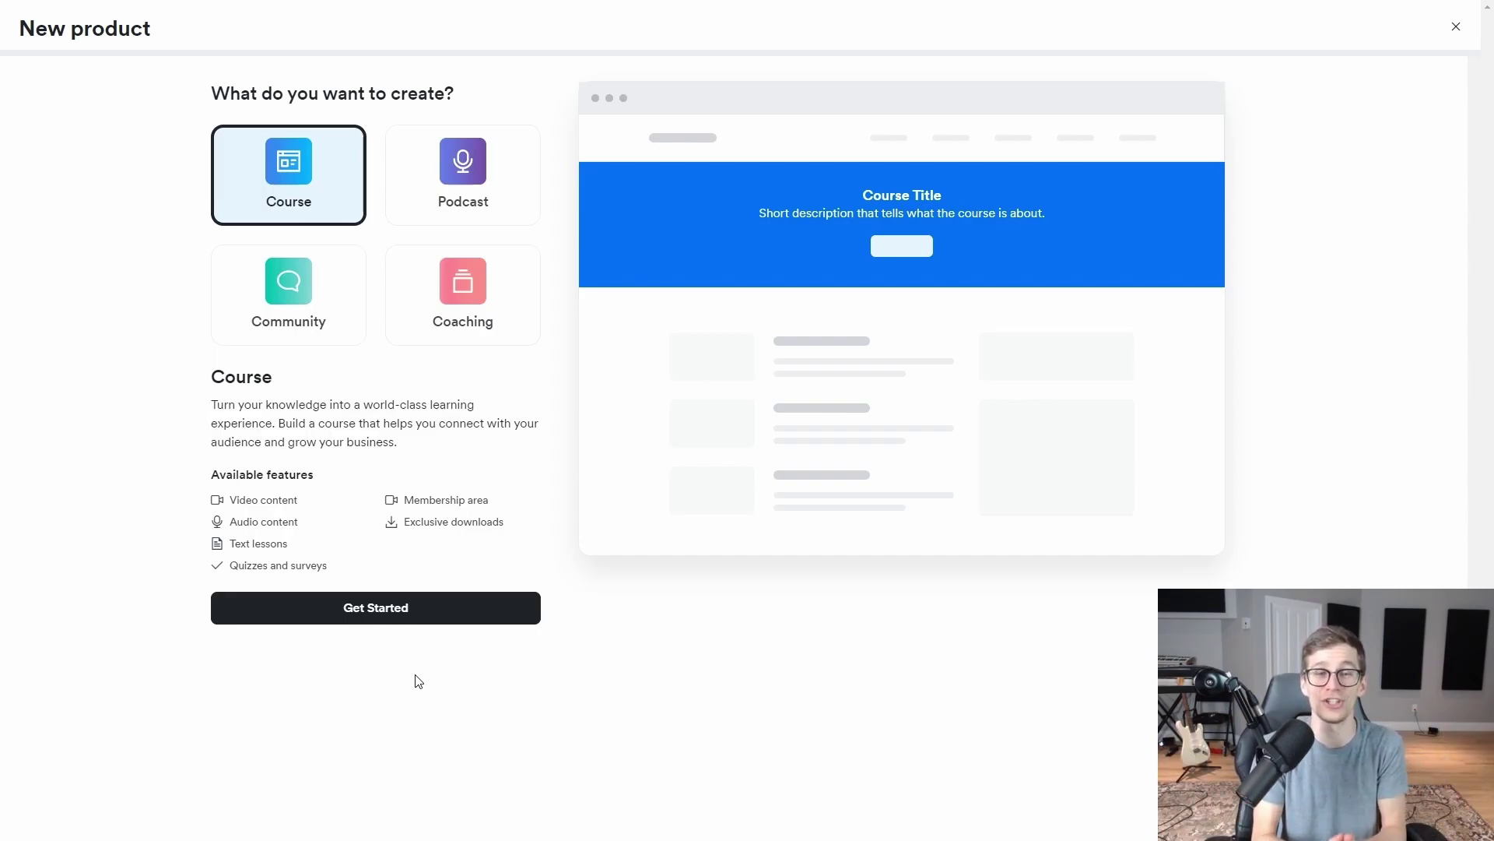
key(Escape)
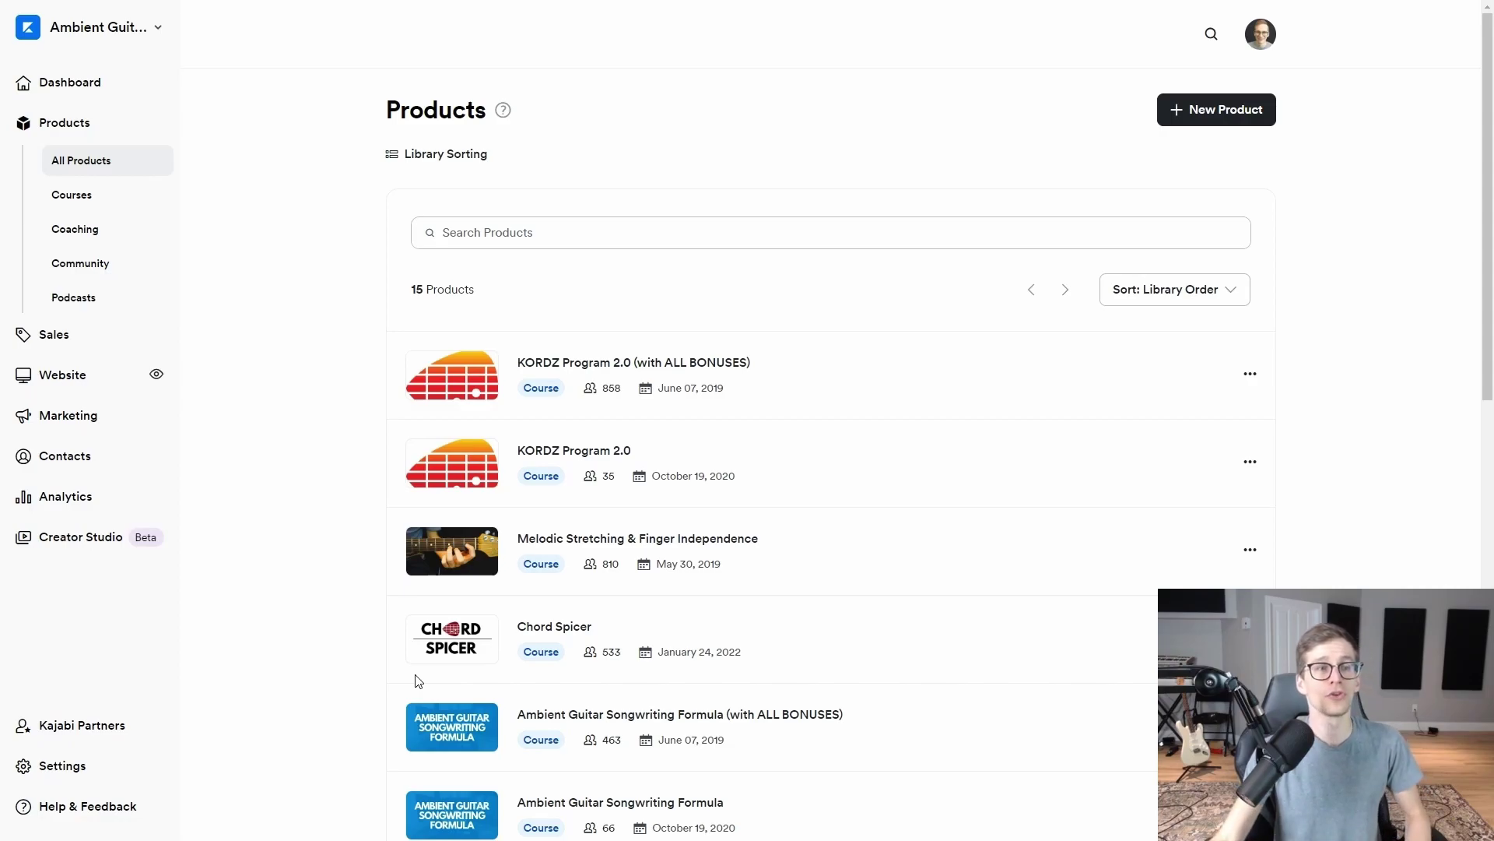
Step: Start a new sales offer titled "Bundle de formation #1"
click(56, 337)
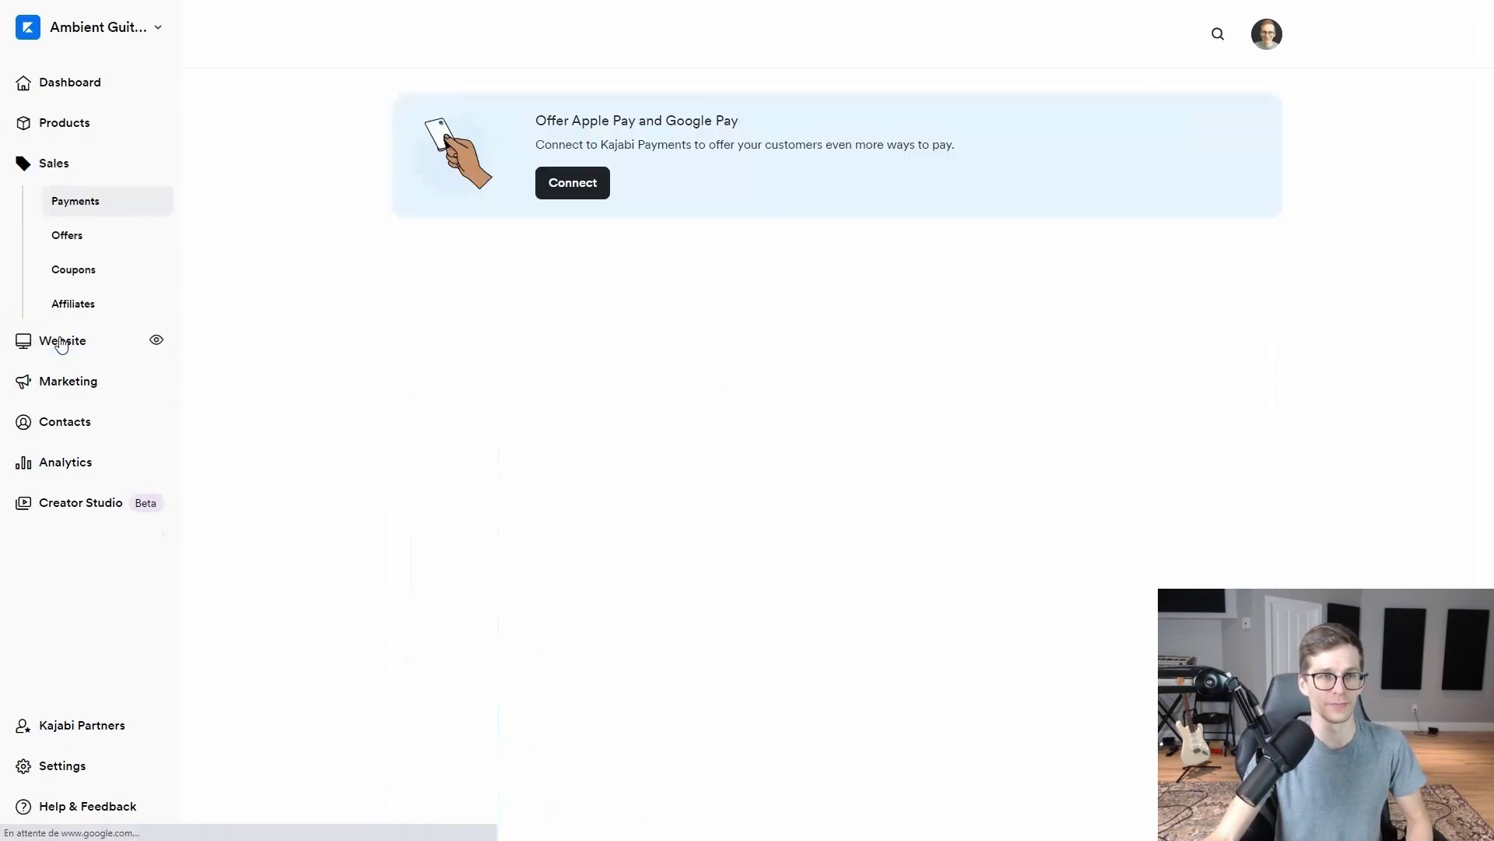
click(76, 245)
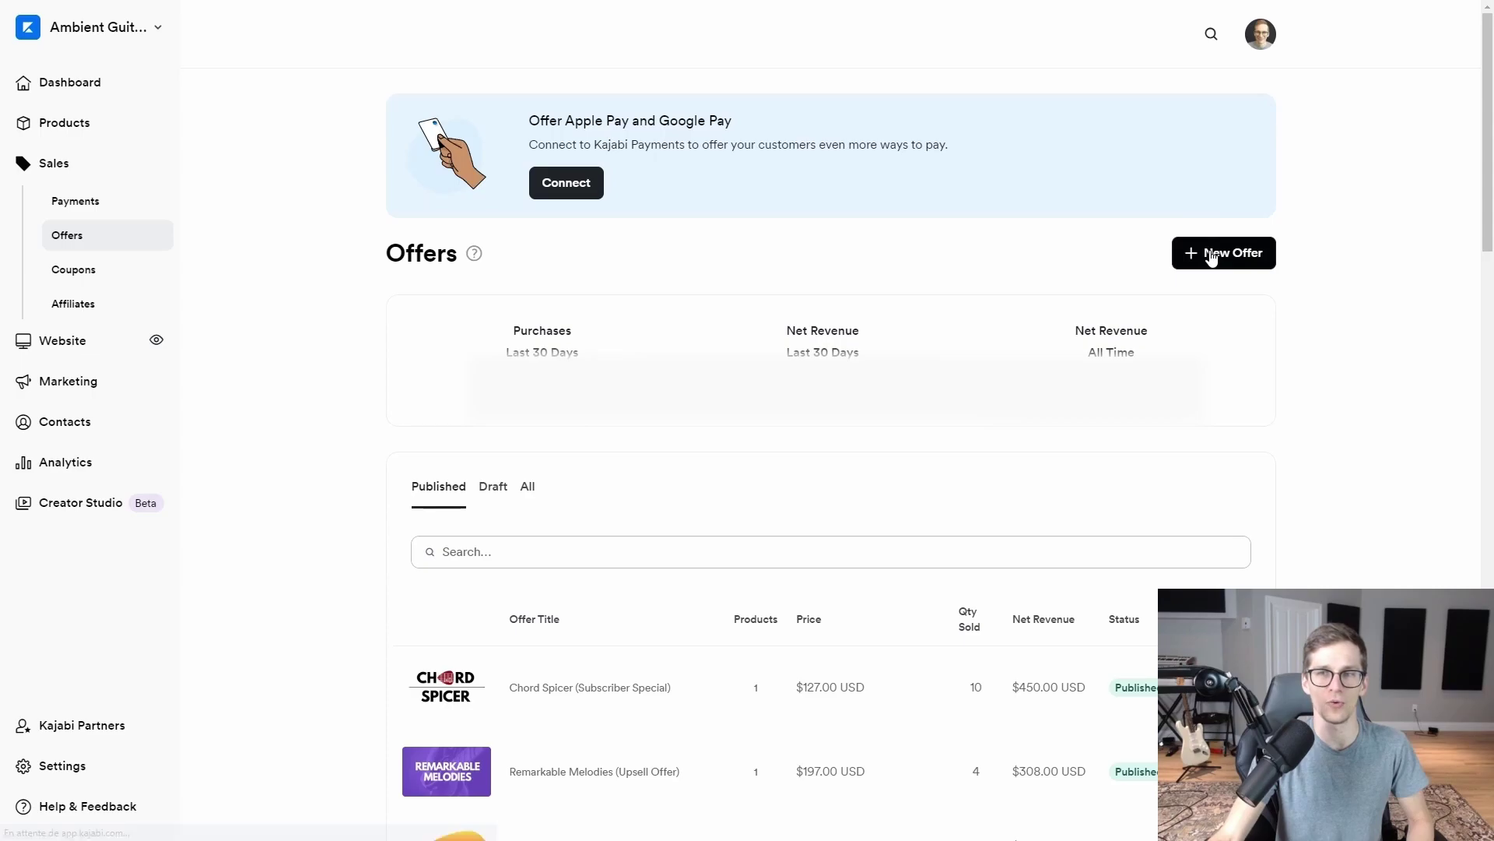
click(1212, 255)
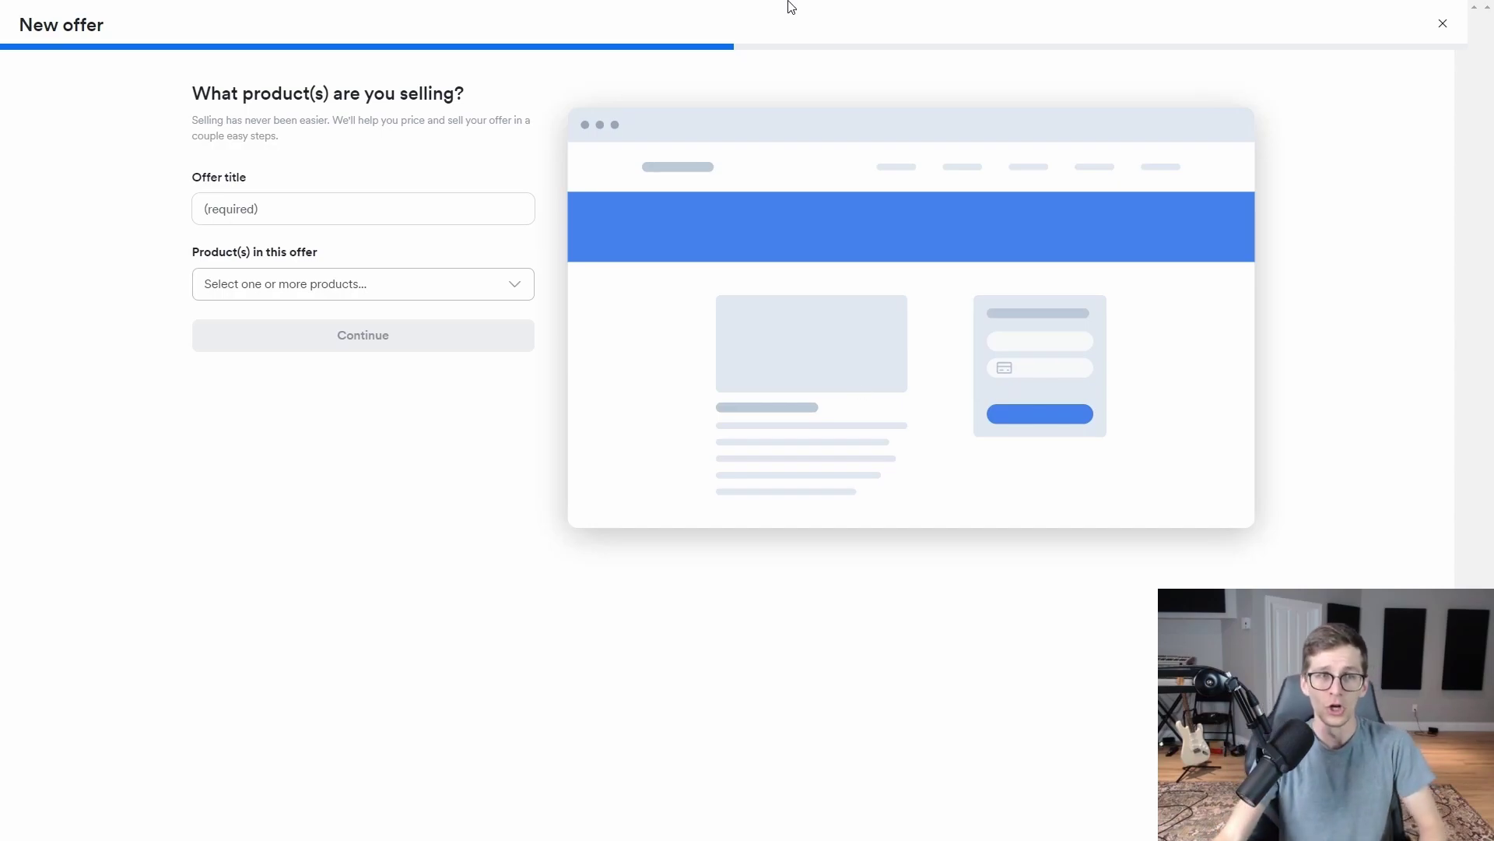
click(308, 205)
text(Bu)
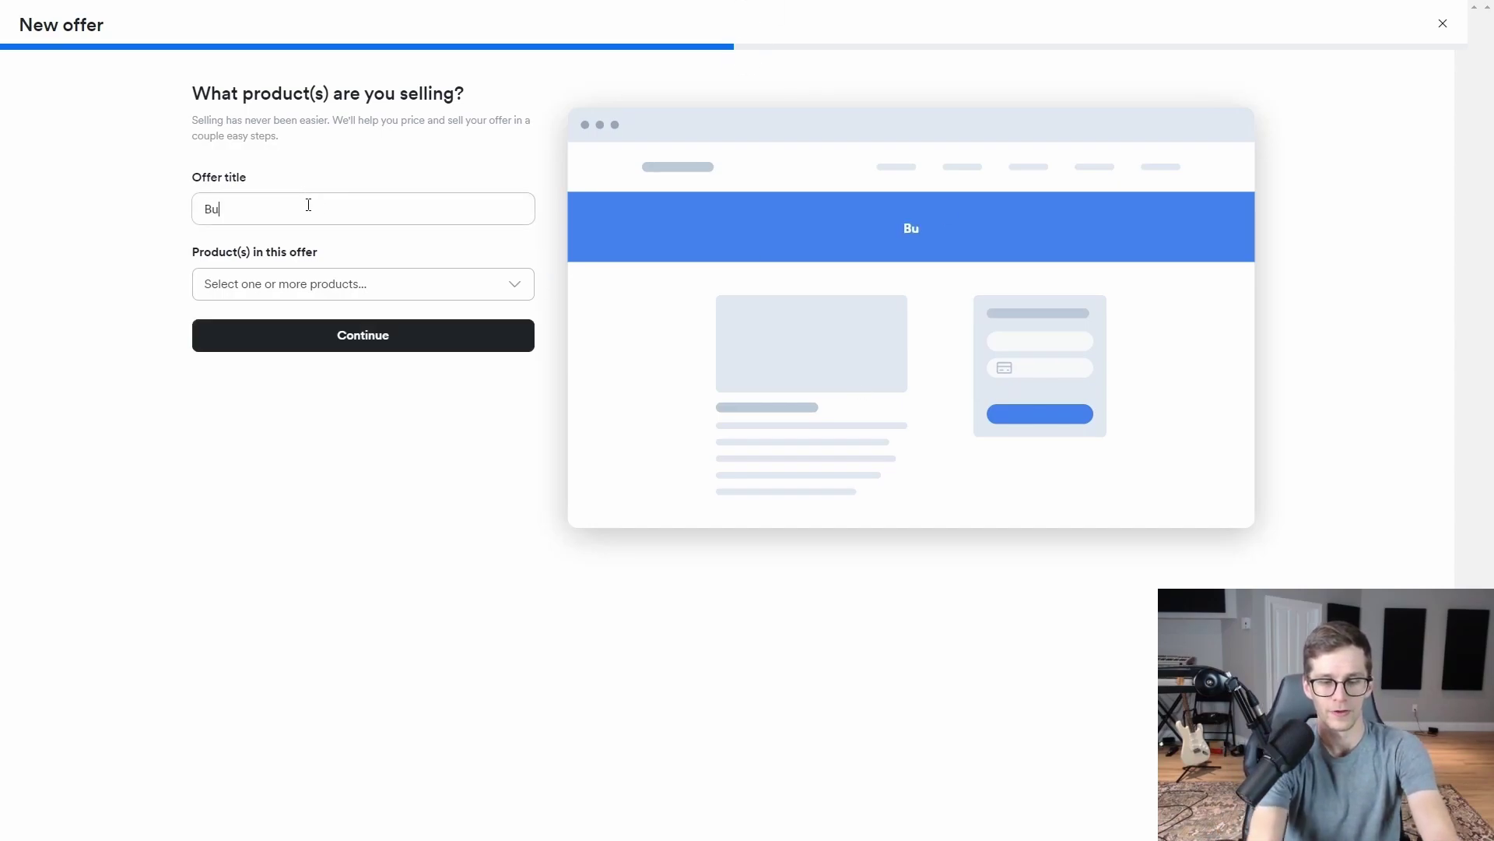
text(ndle de formation #1)
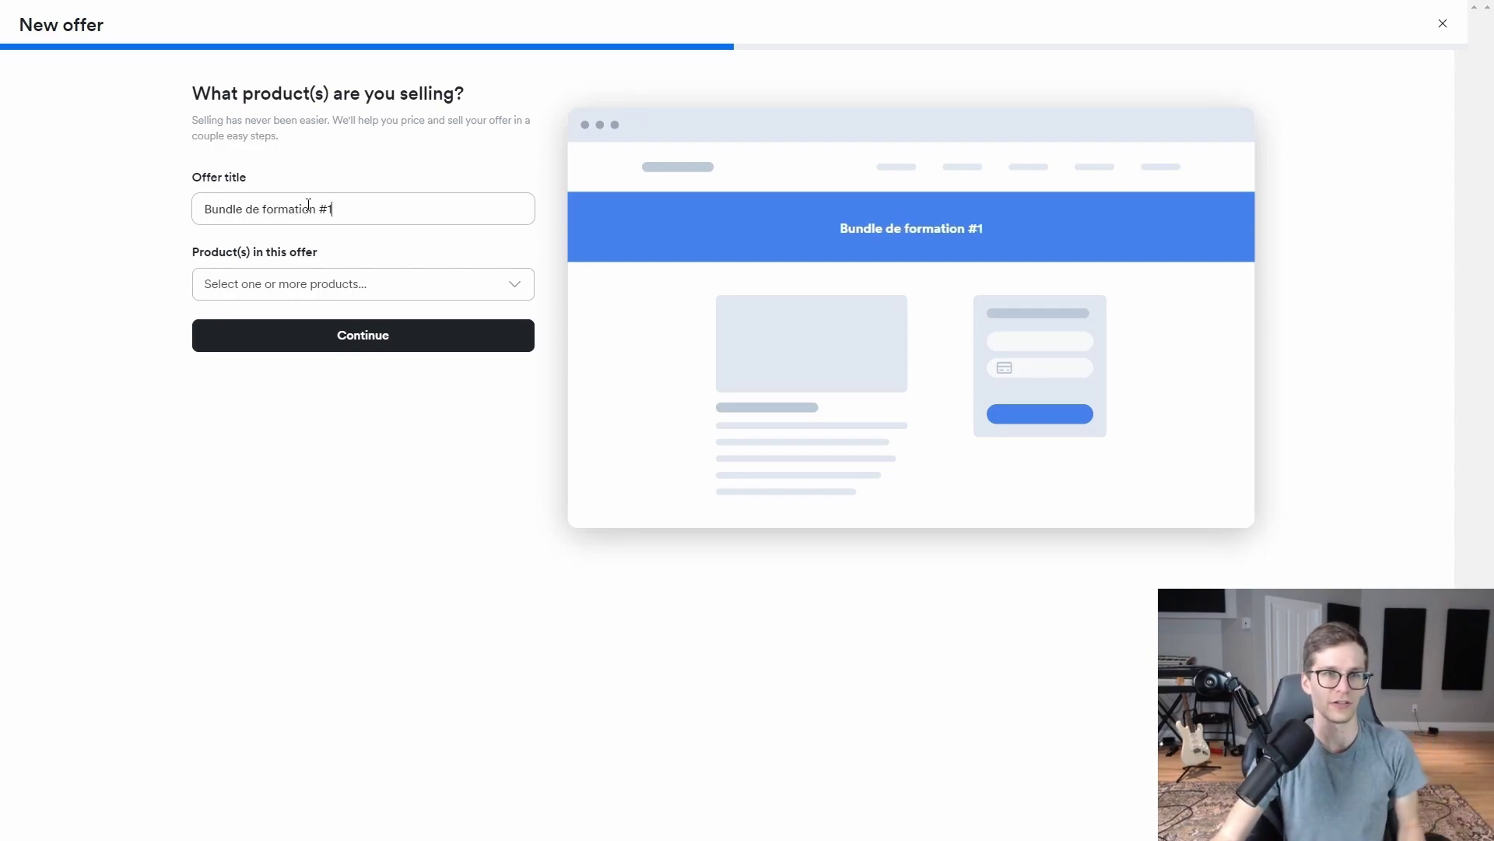
Step: Include Remarkable Melodies, Chord Spicer, Landscape To Soundscape and Remarkable Harmonies in the offer, and continue to its pricing
click(264, 285)
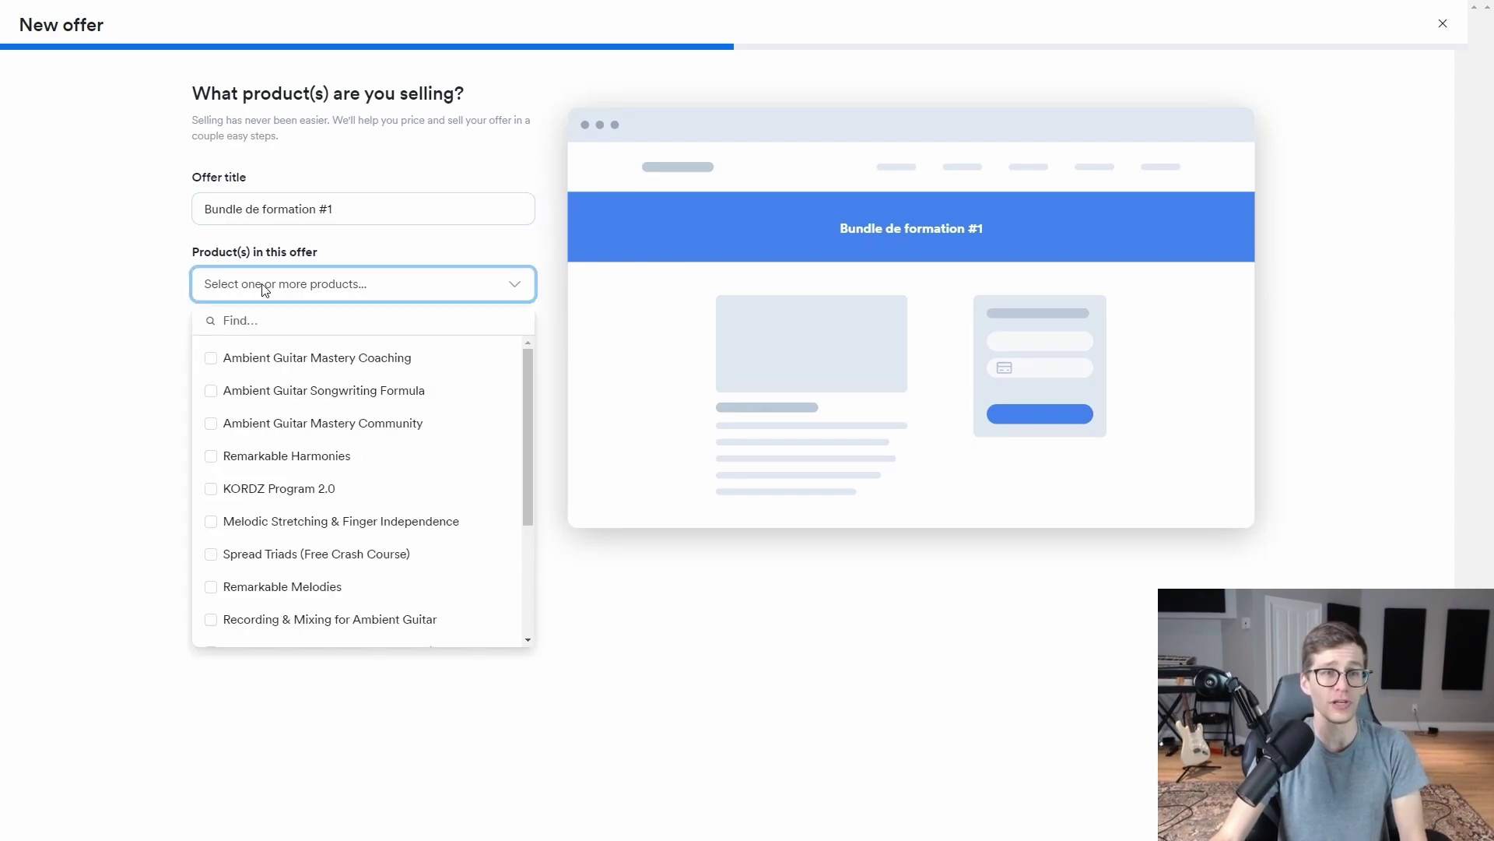
scroll(292, 398, down, 3)
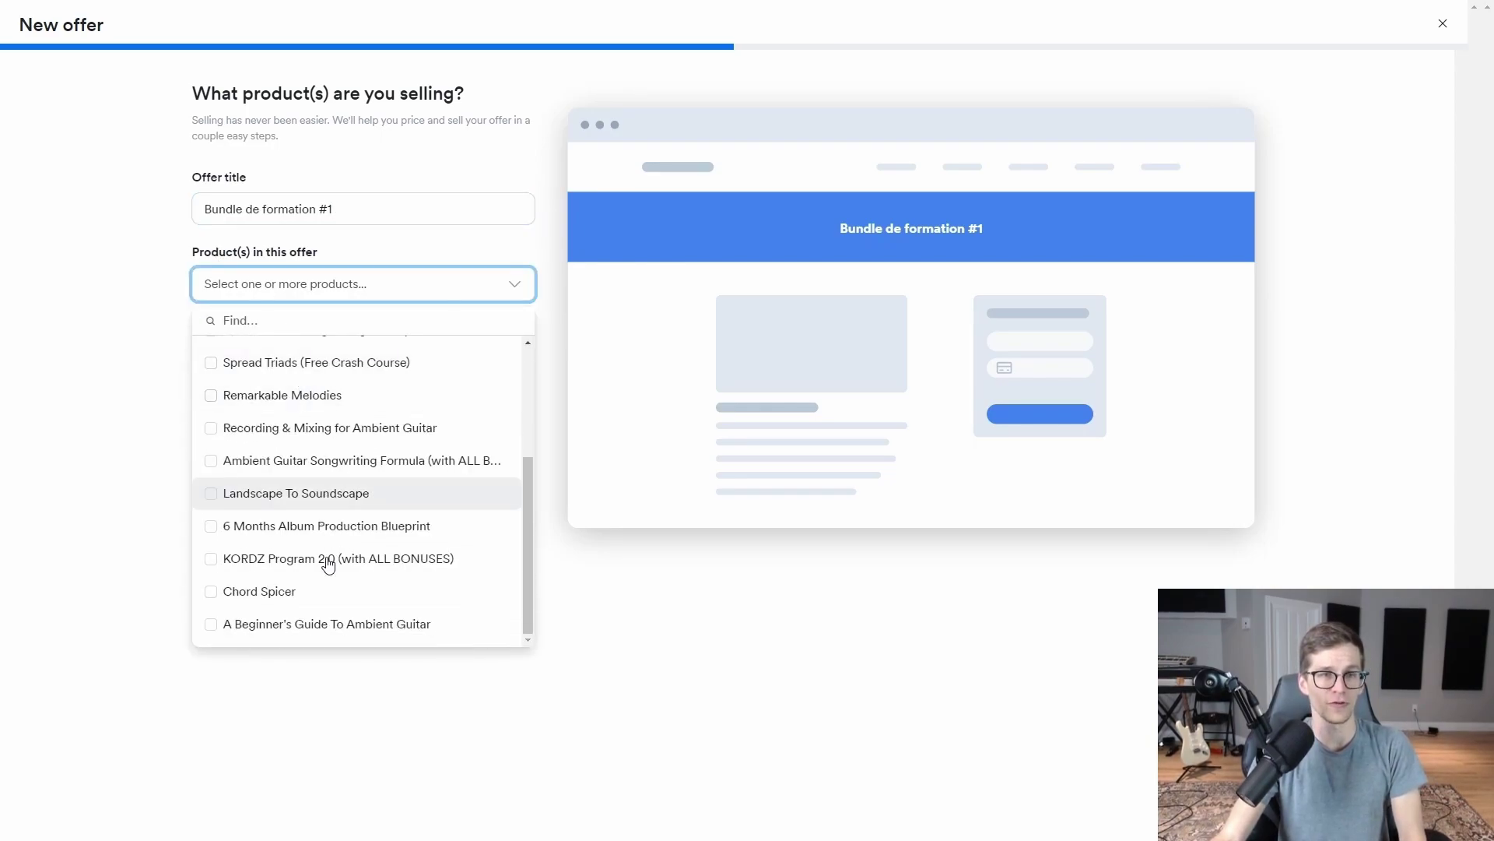
click(252, 401)
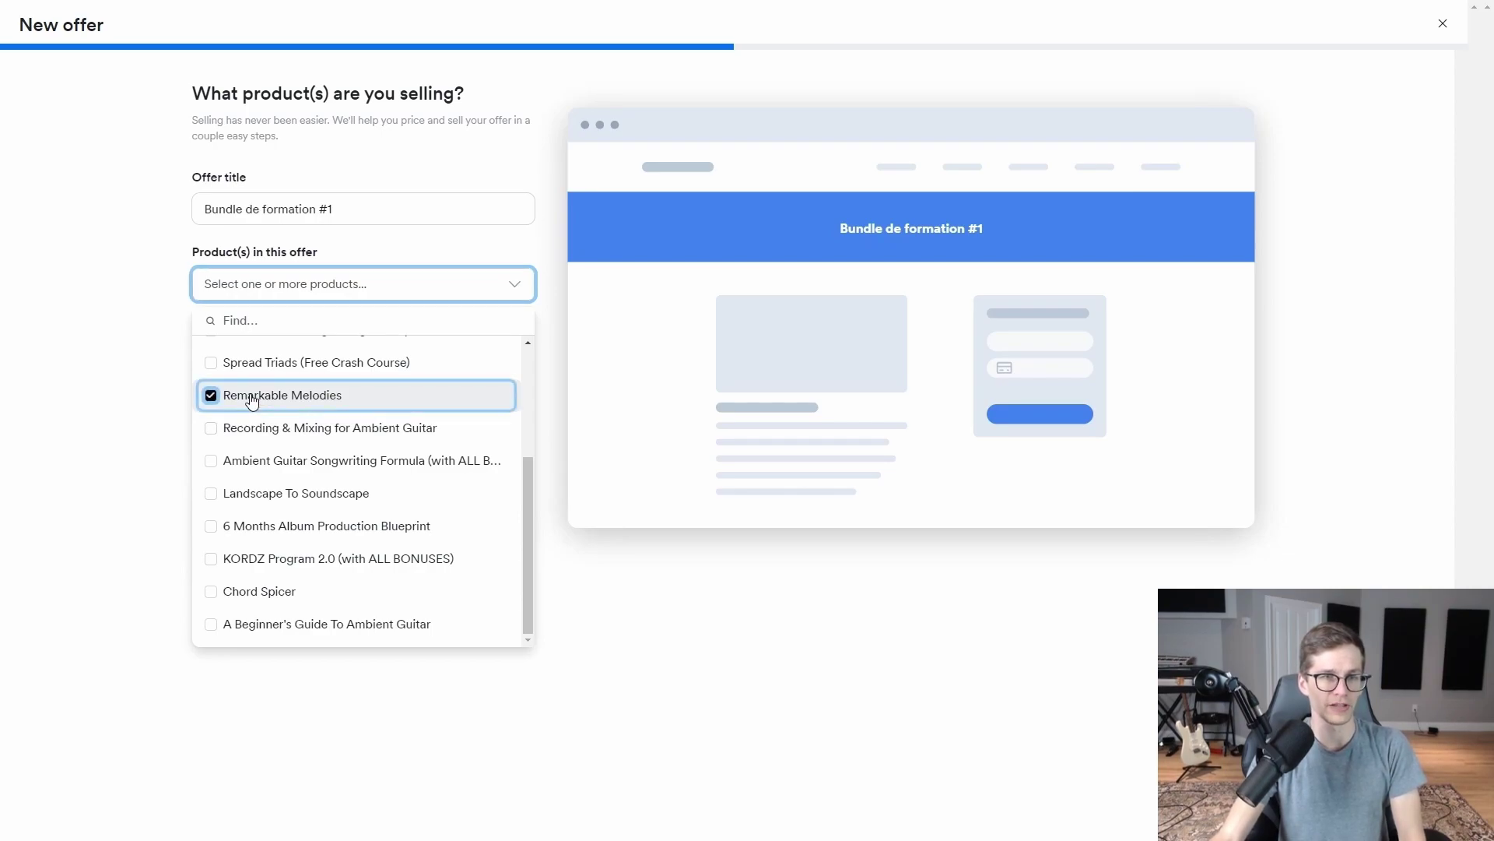
click(220, 586)
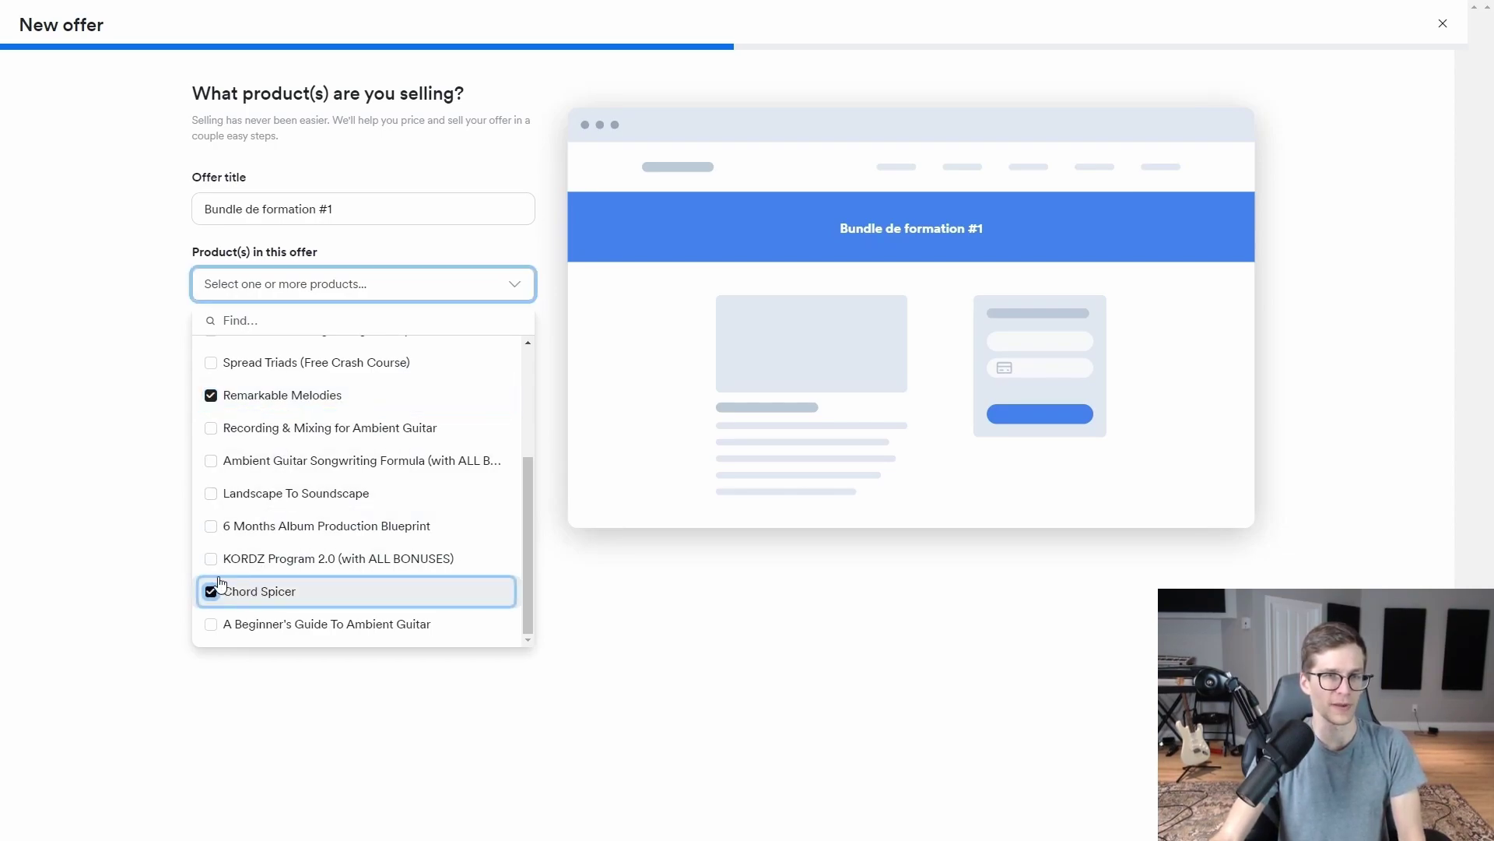
click(272, 502)
scroll(276, 502, up, 3)
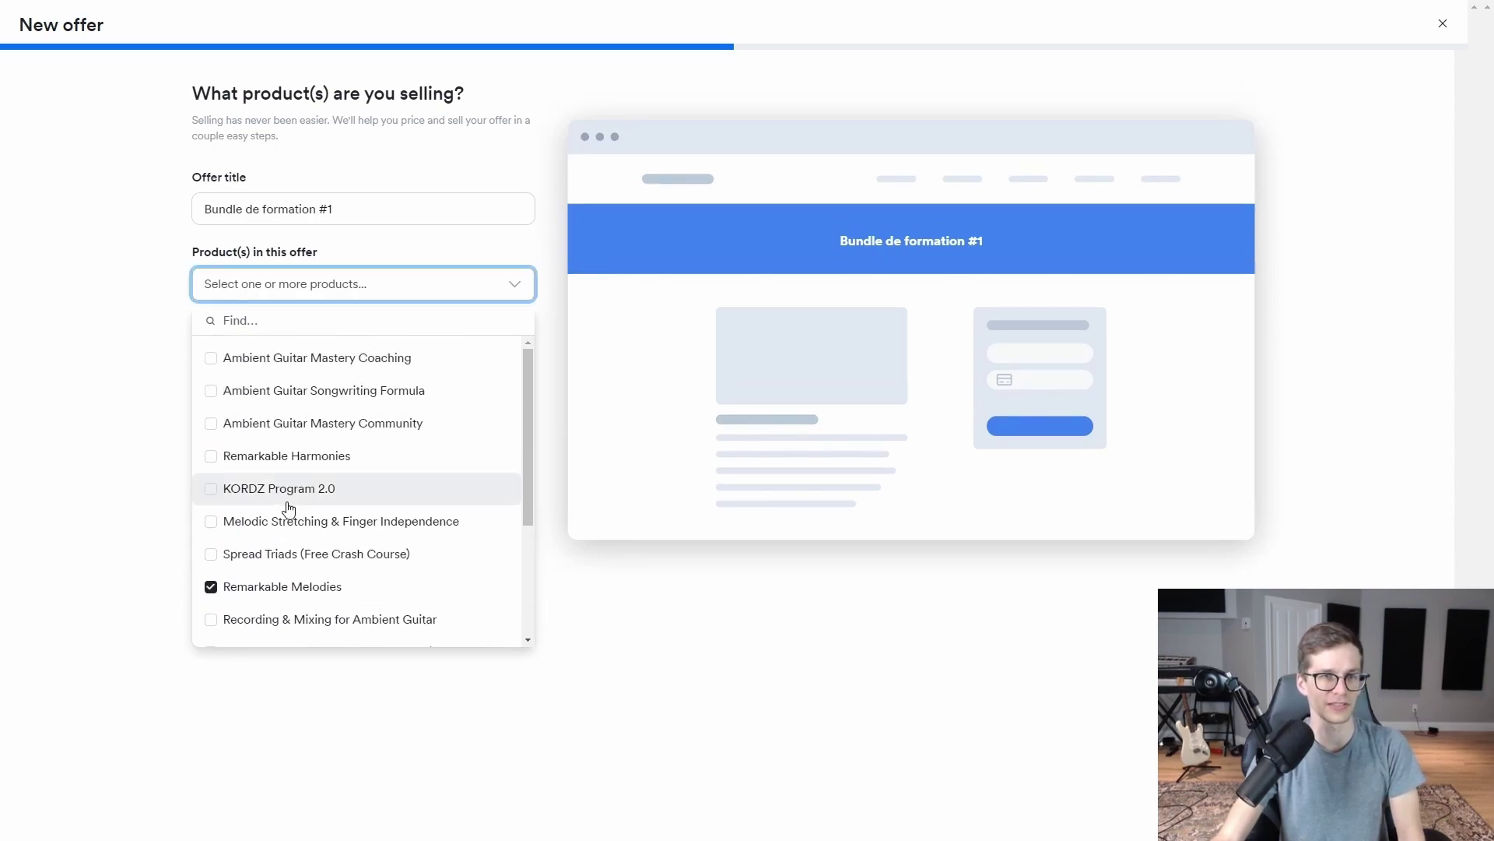
click(302, 461)
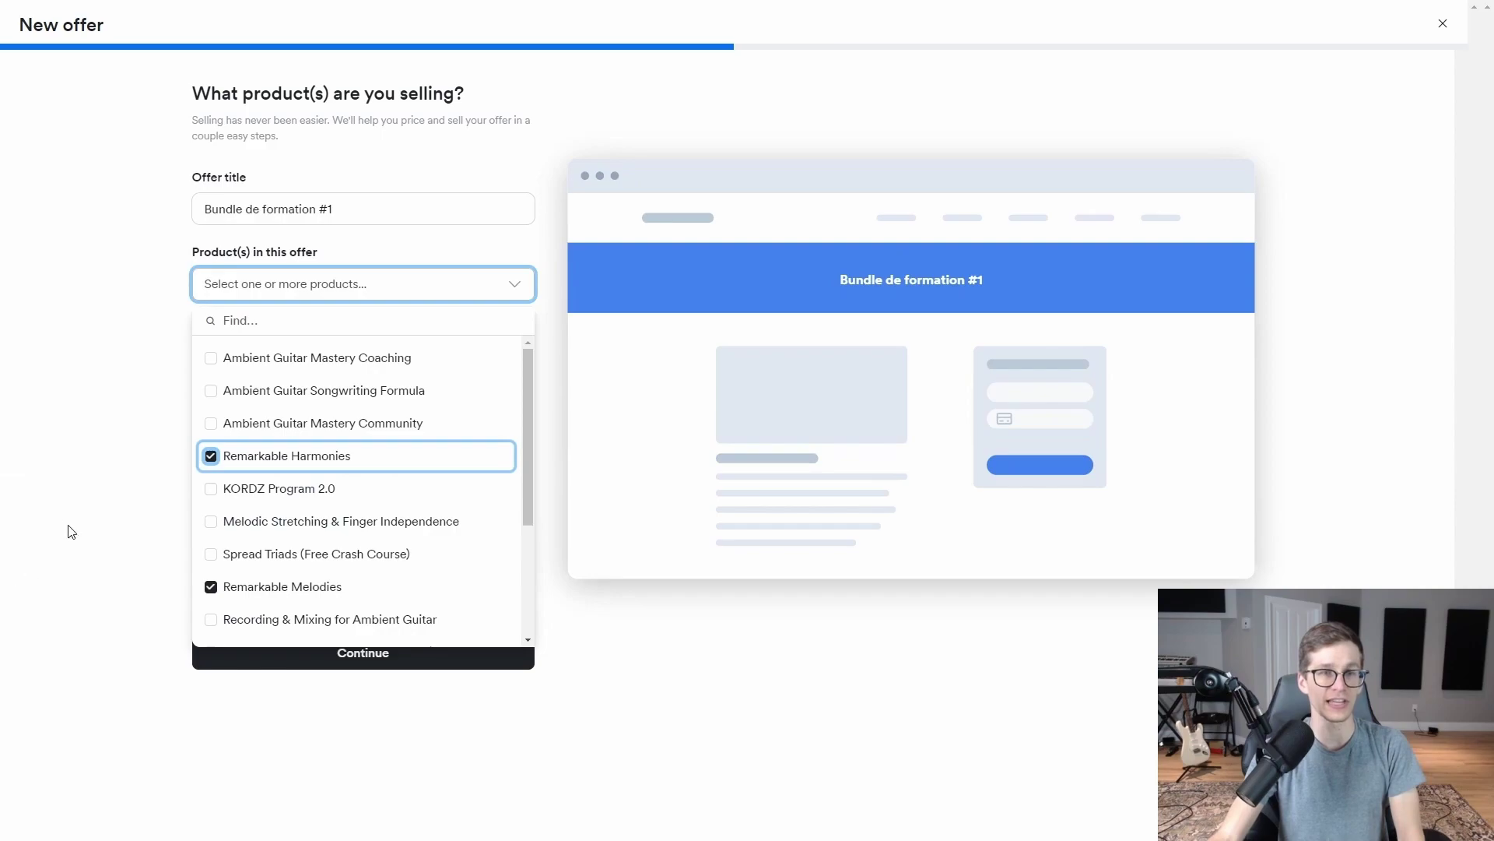
click(53, 461)
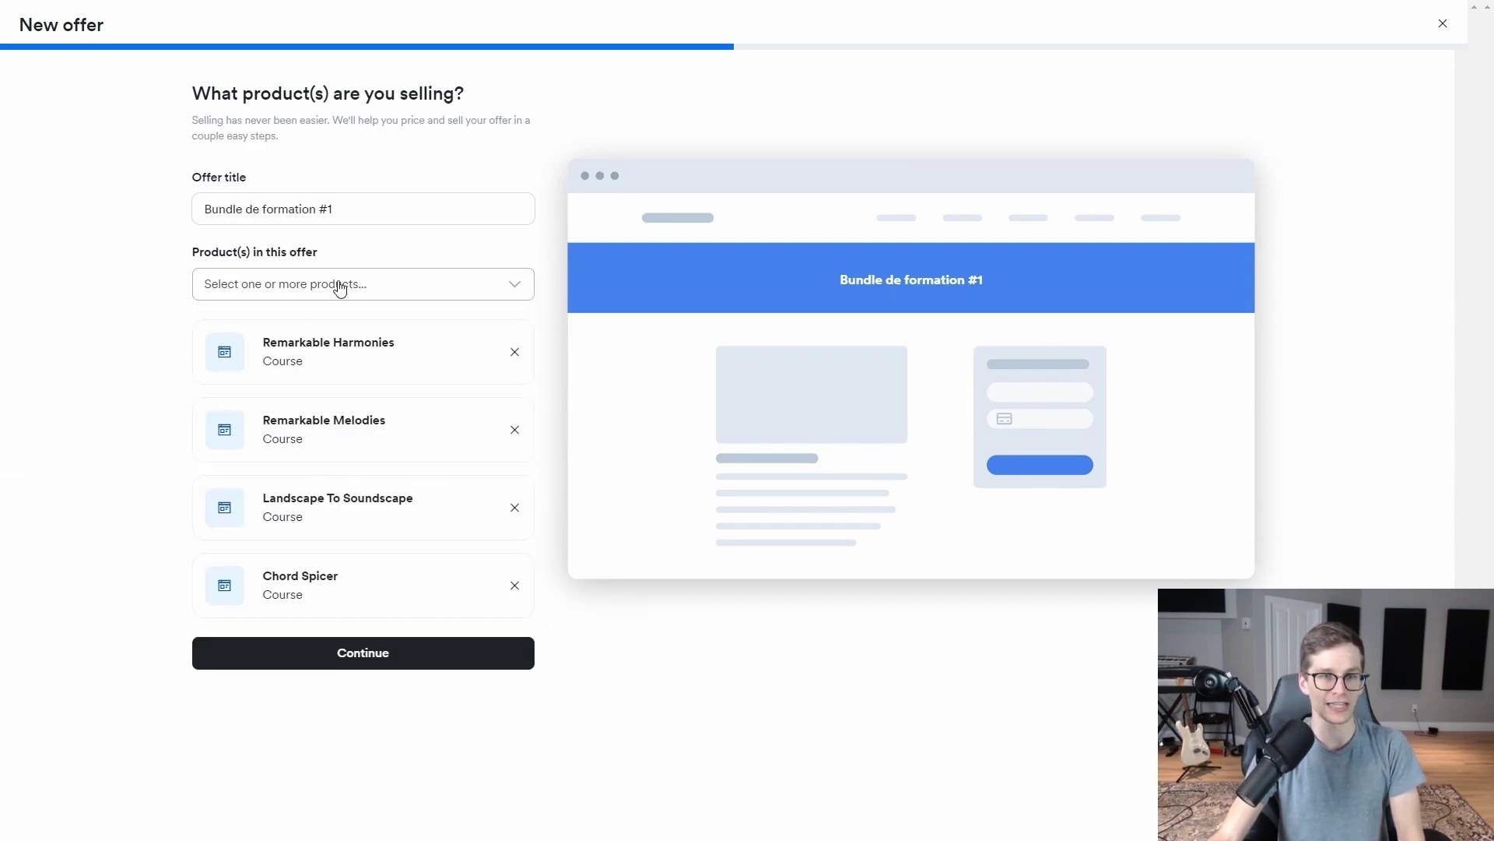
click(356, 654)
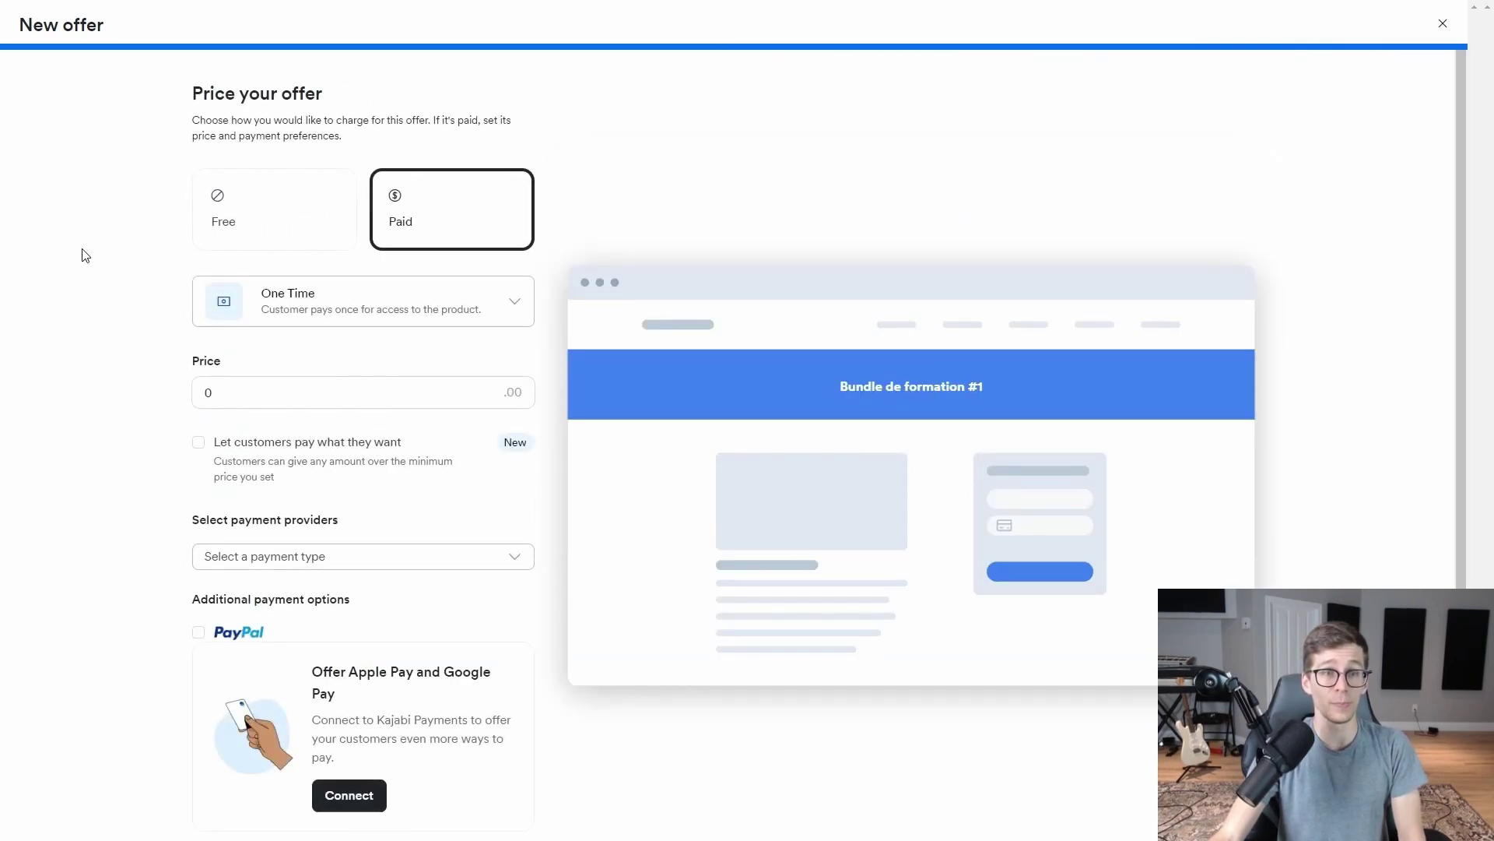
Step: Try the Multi-pay payment type for the offer, and return it to One Time
click(273, 301)
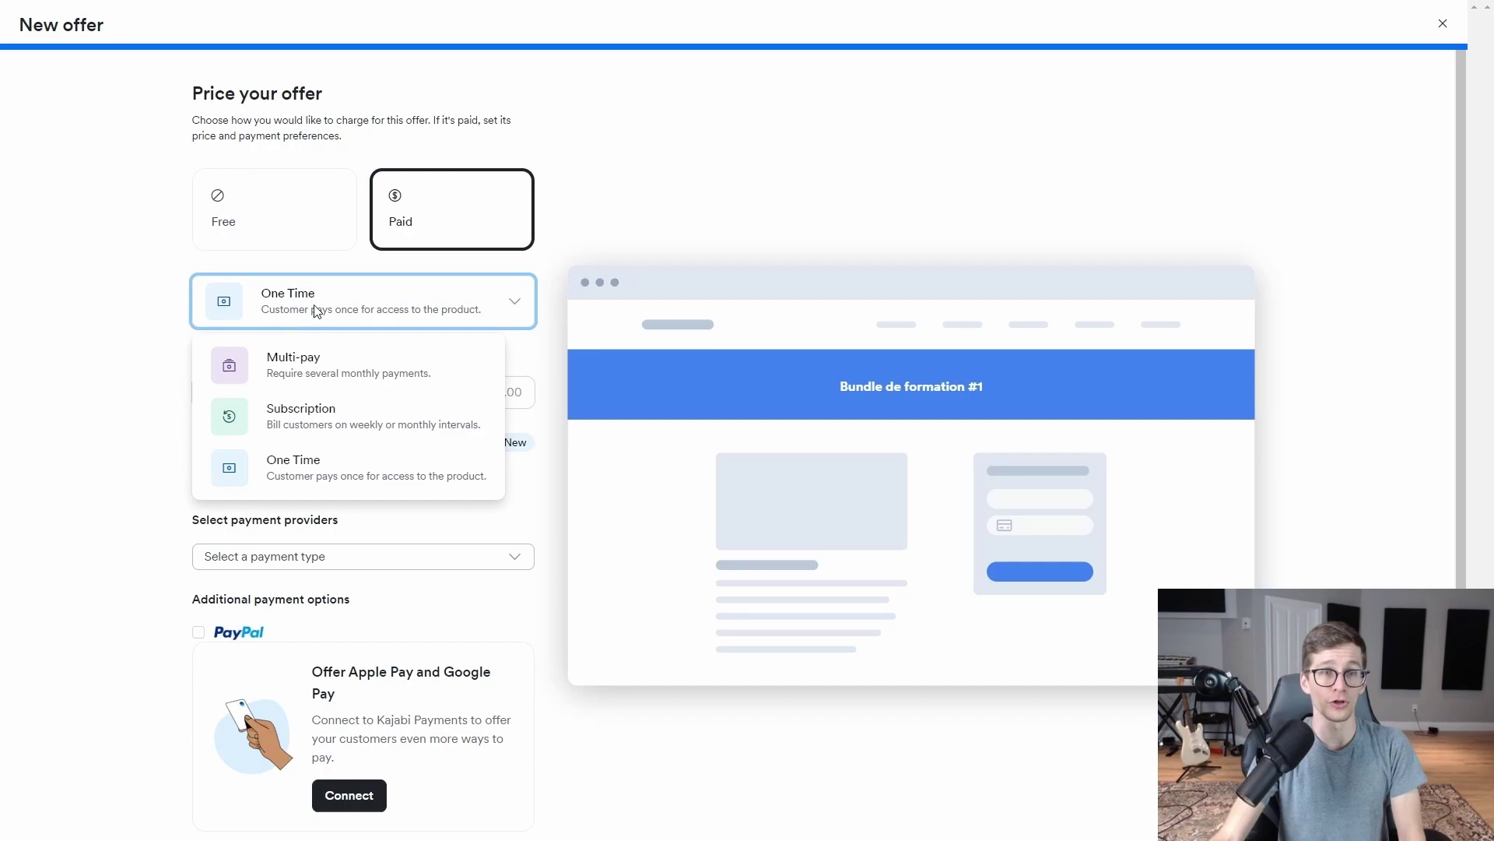
click(311, 363)
click(312, 311)
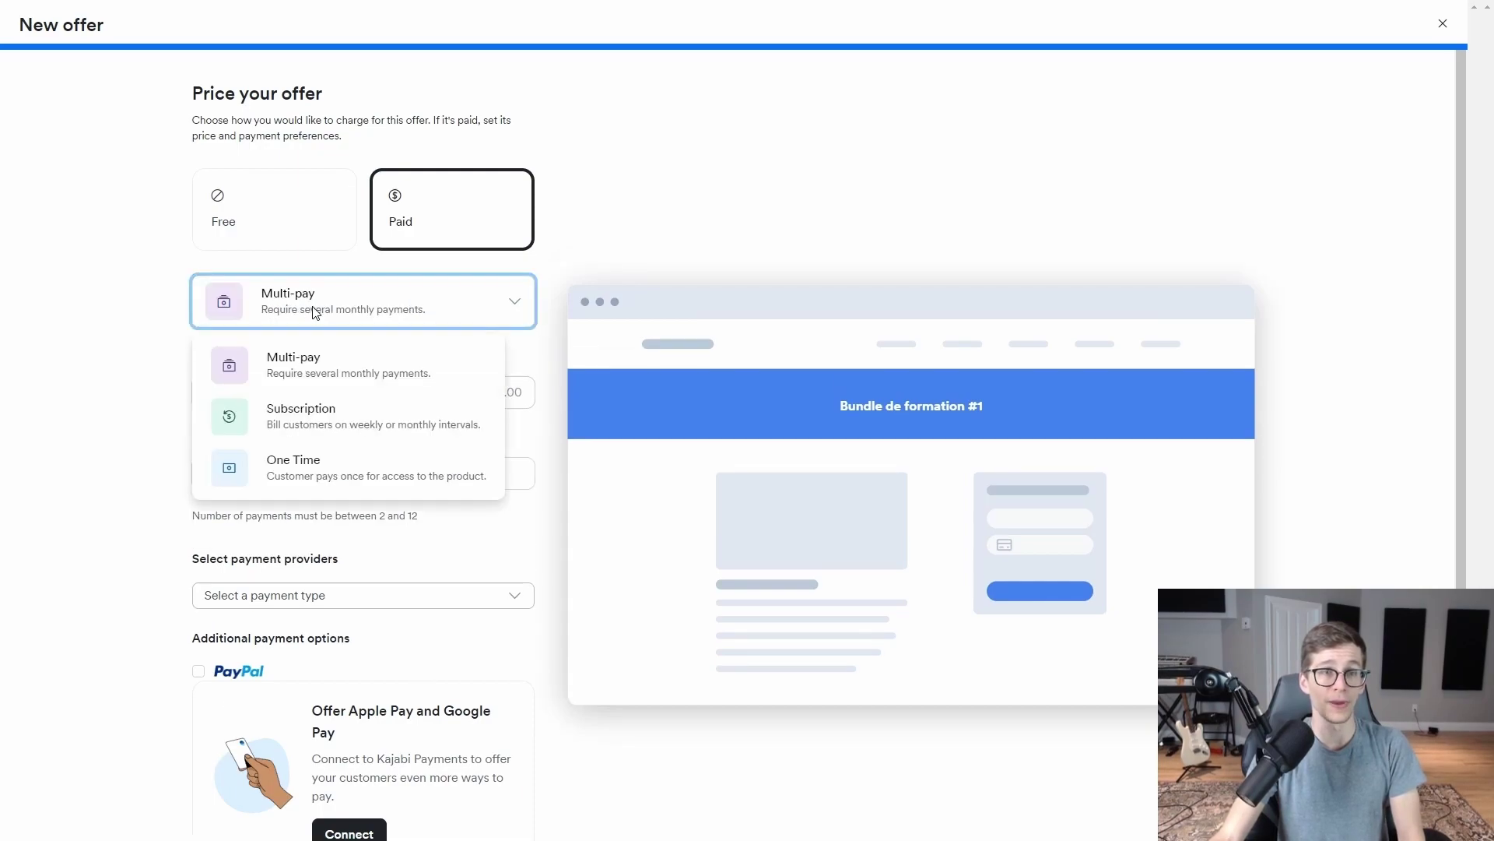
click(310, 376)
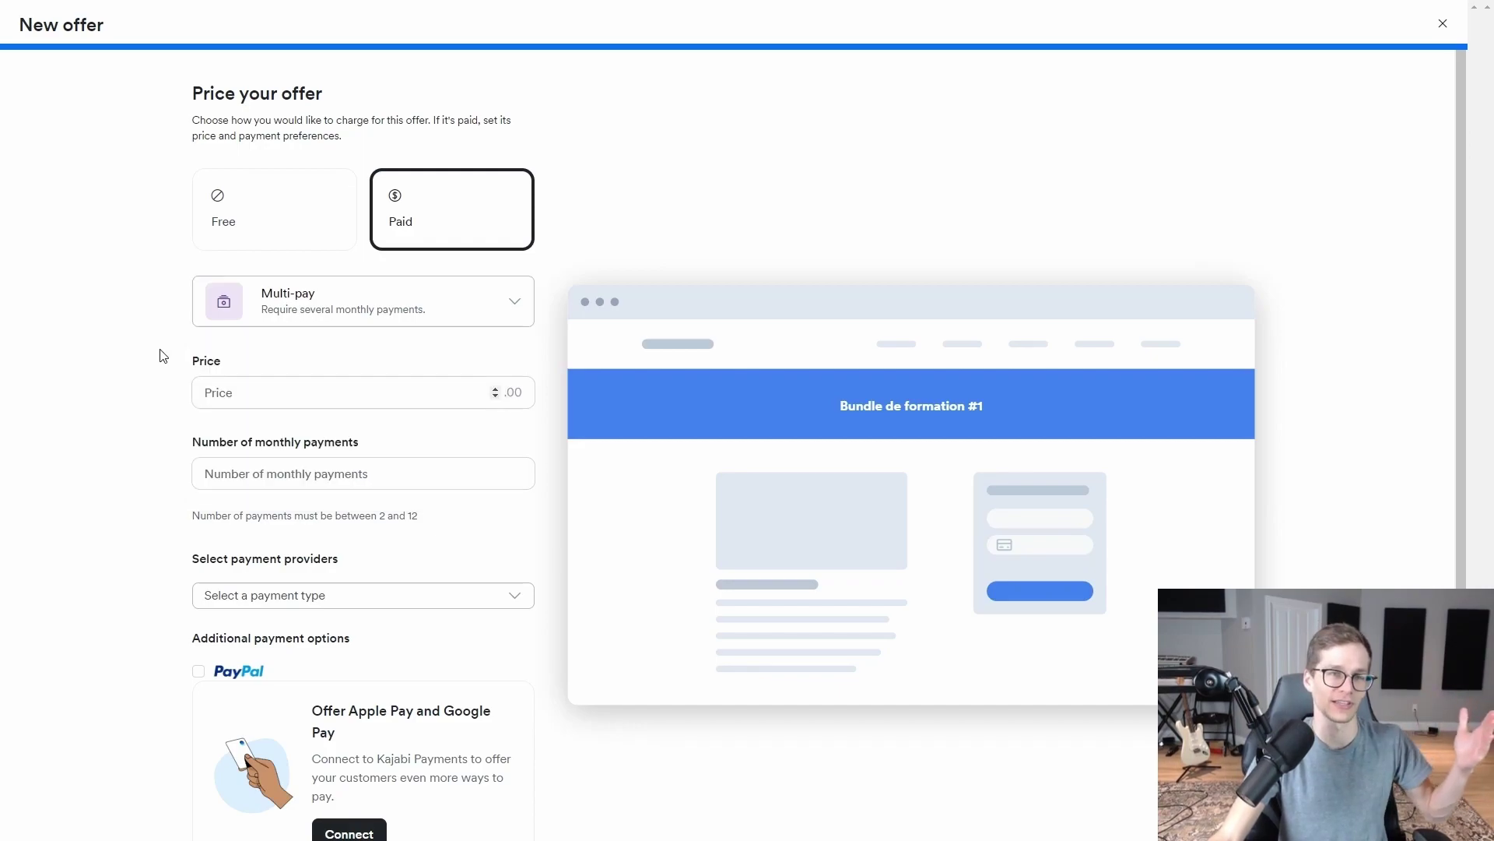
click(265, 302)
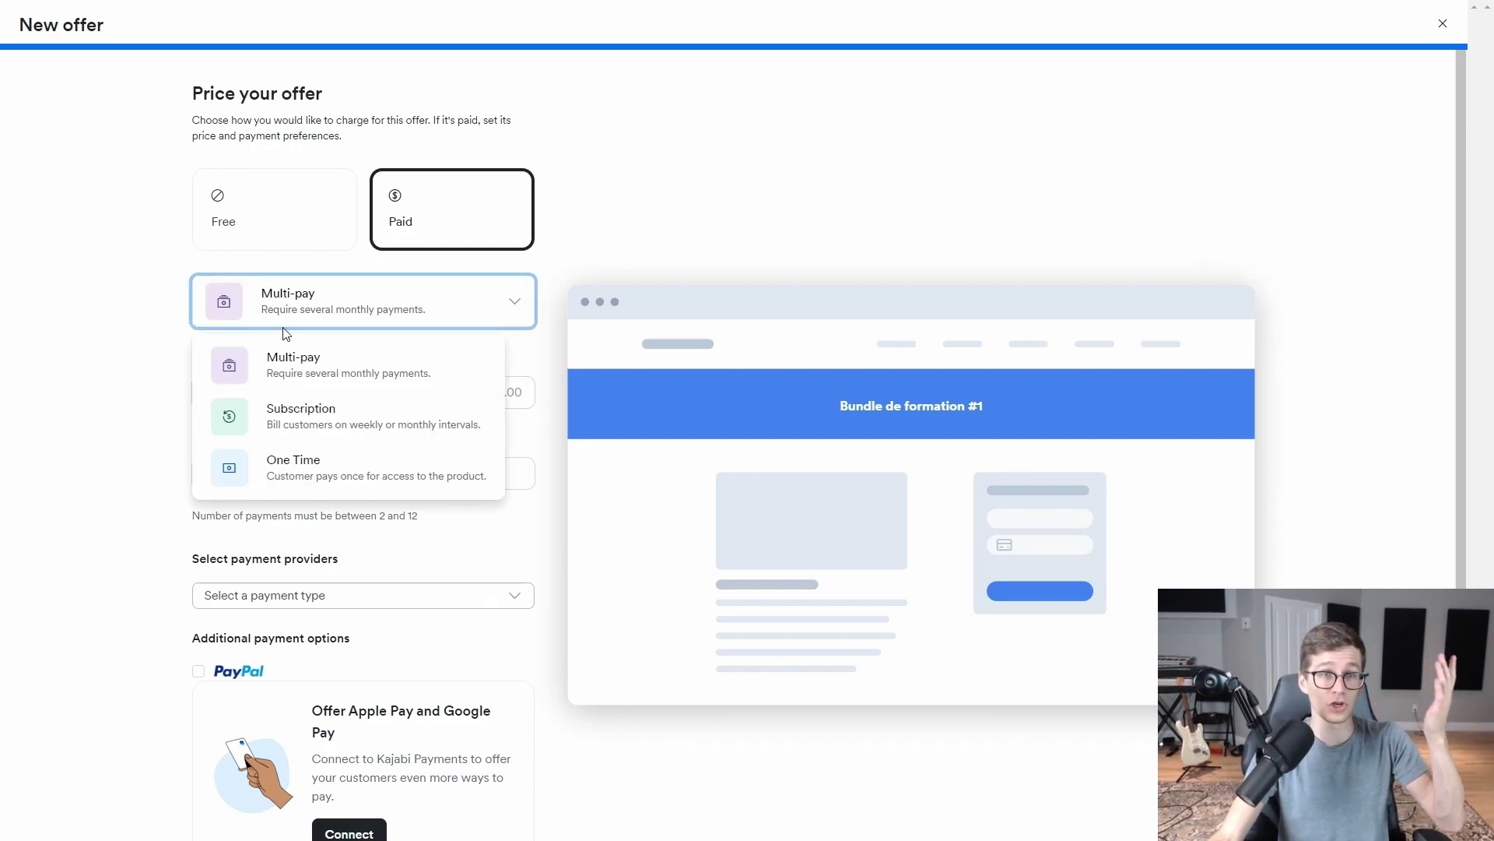
click(257, 465)
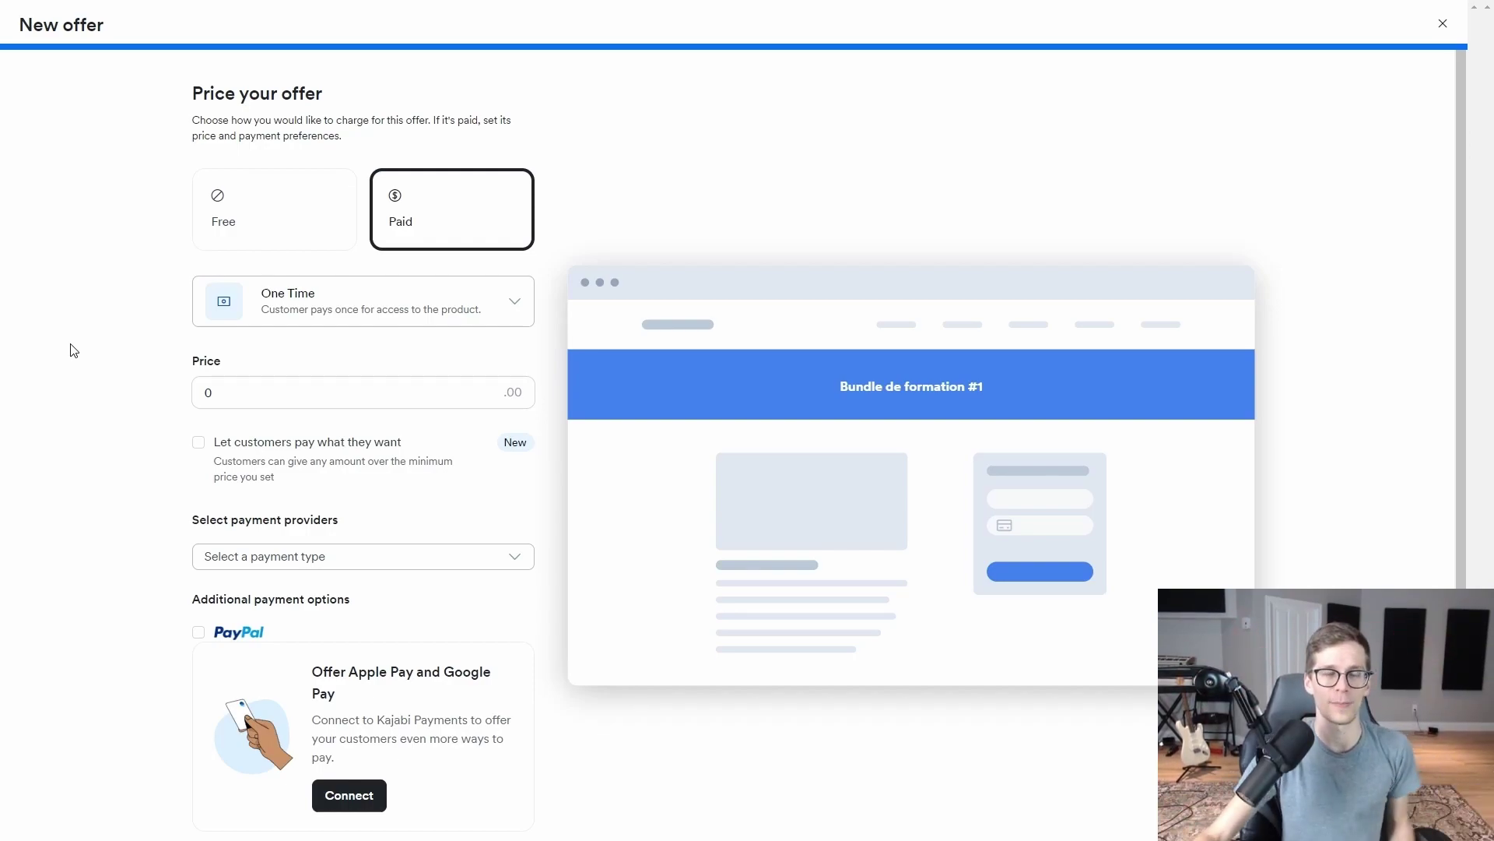
Step: Set the offer's one-time price to 397
click(237, 391)
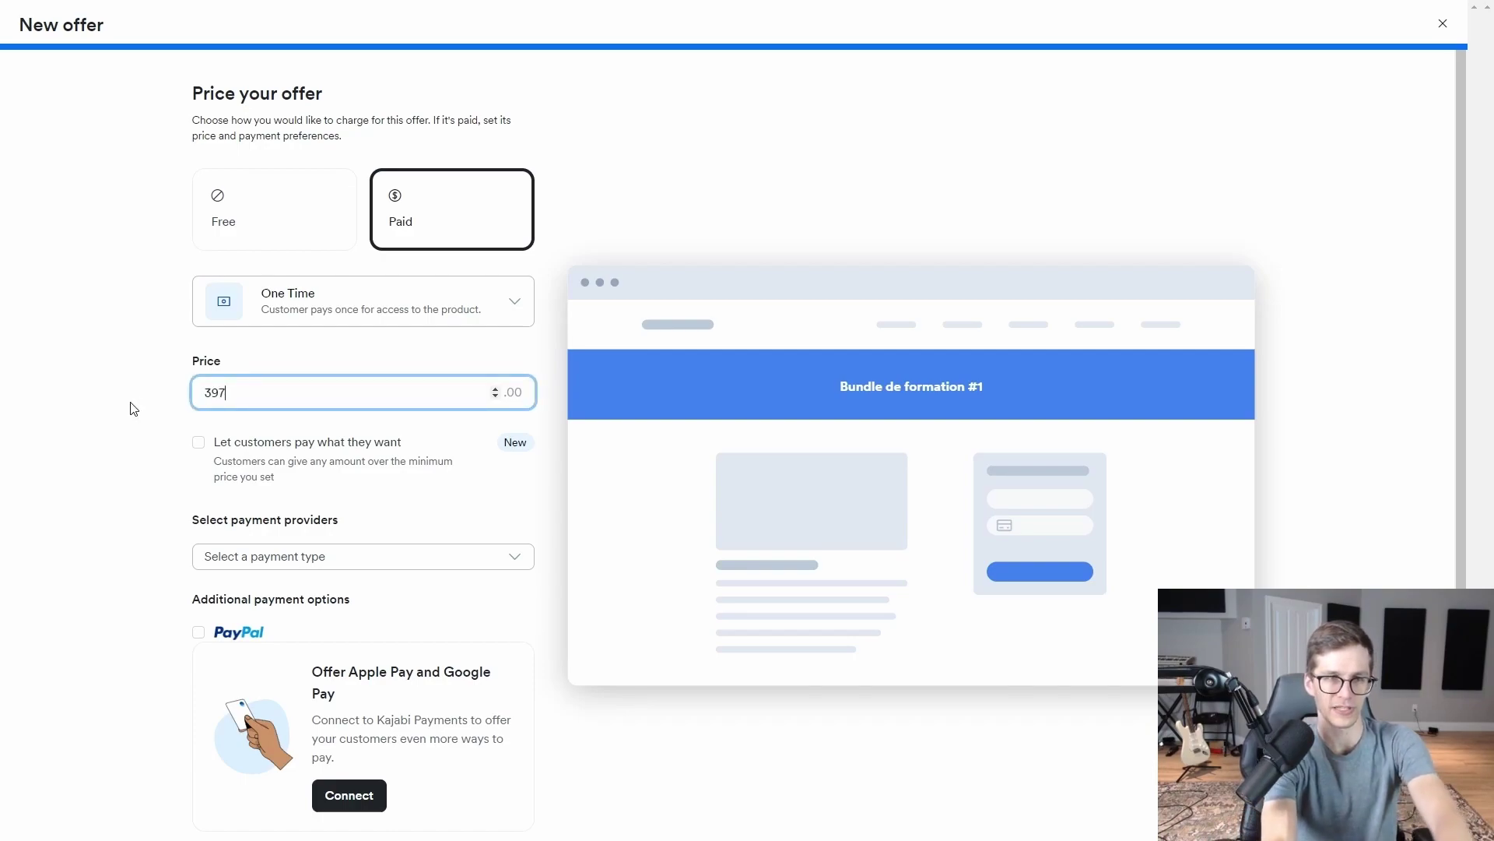
click(116, 391)
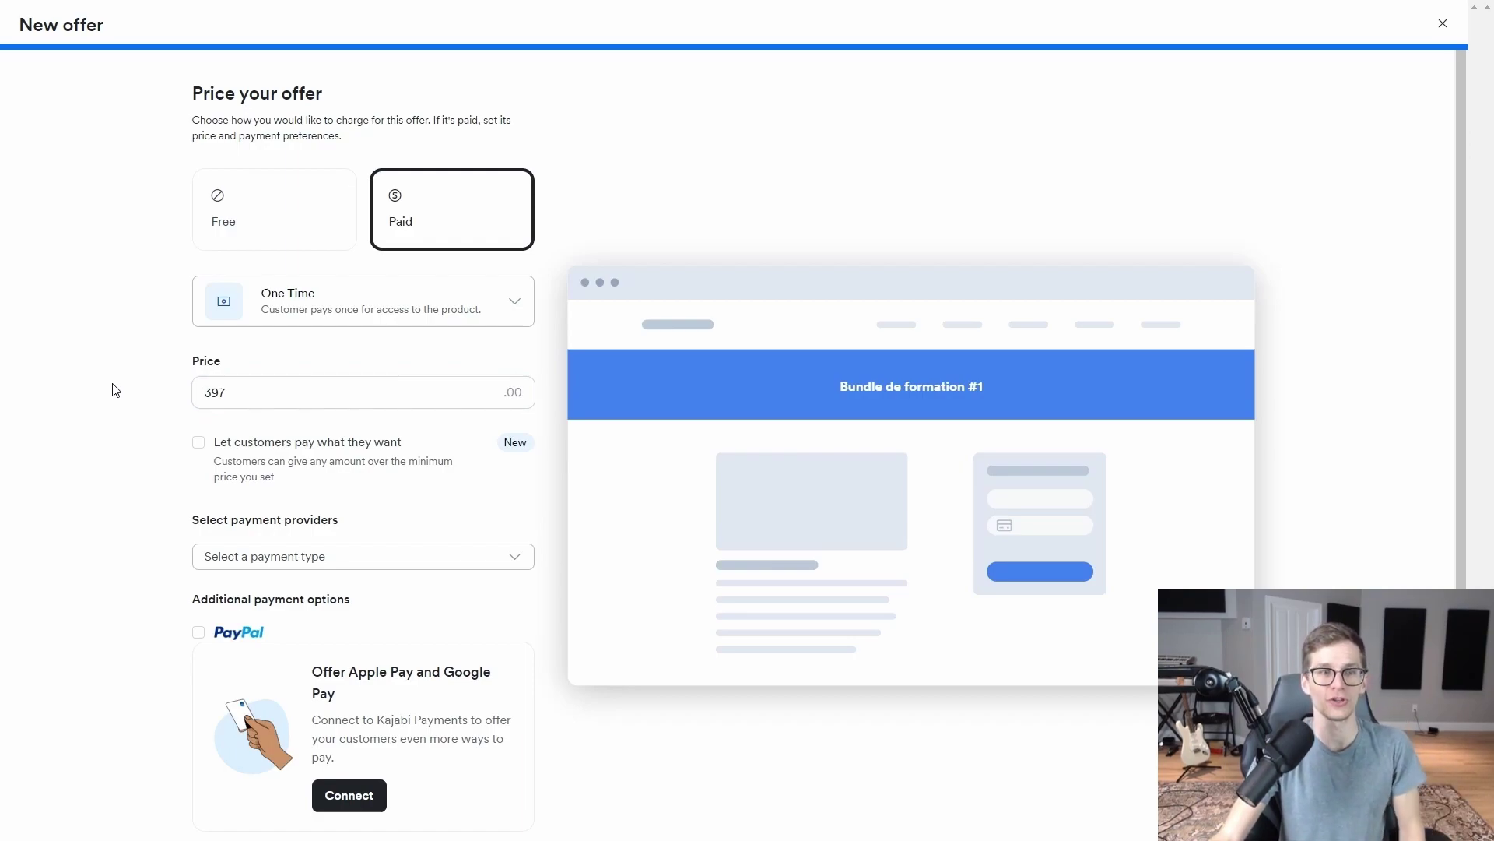
Step: Accept payments through Stripe and PayPal, and save the finished offer
scroll(160, 374, down, 1)
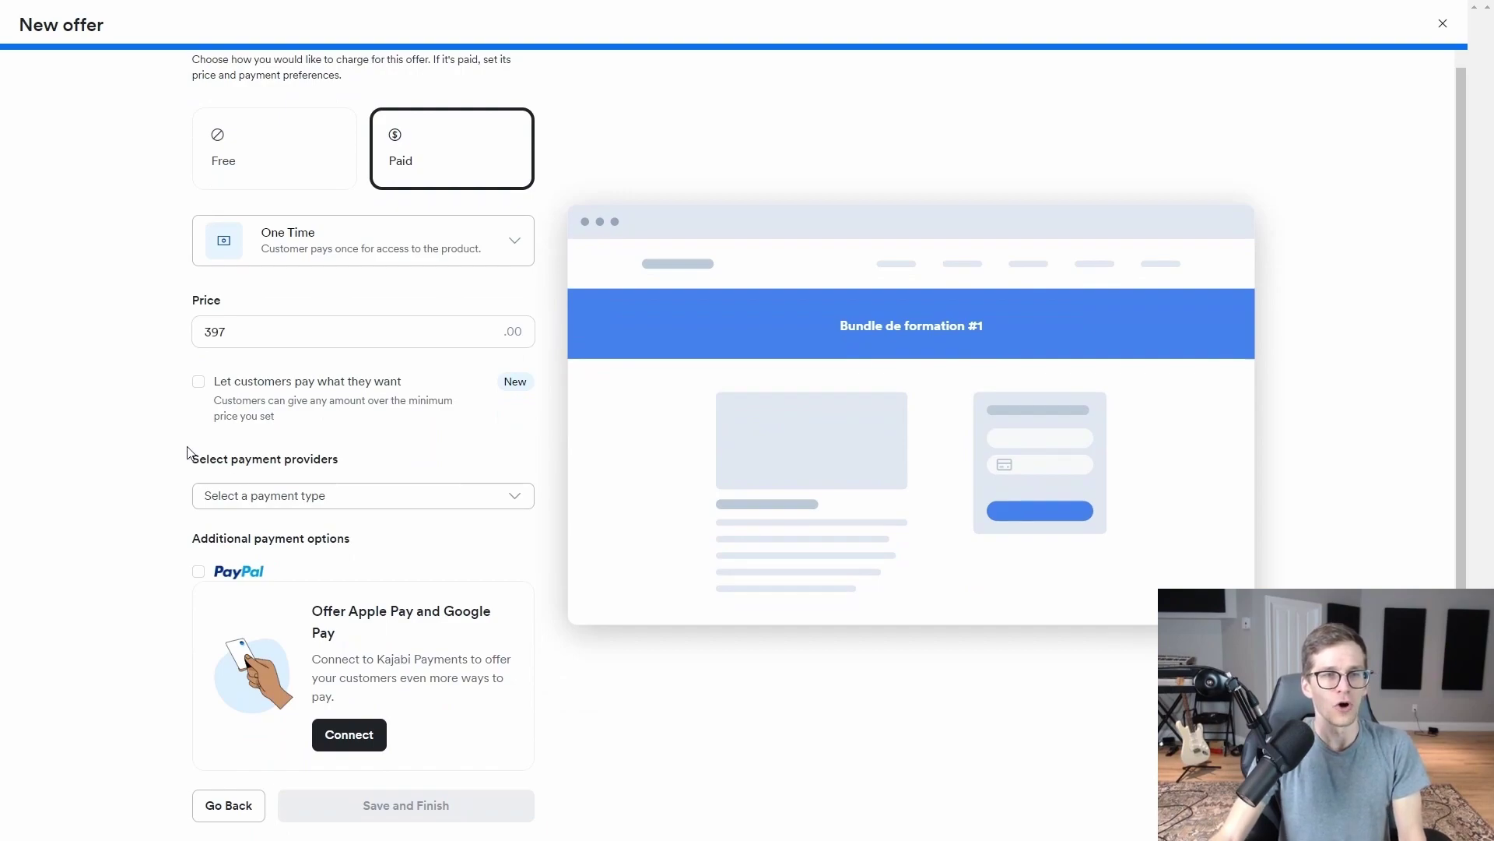
click(263, 496)
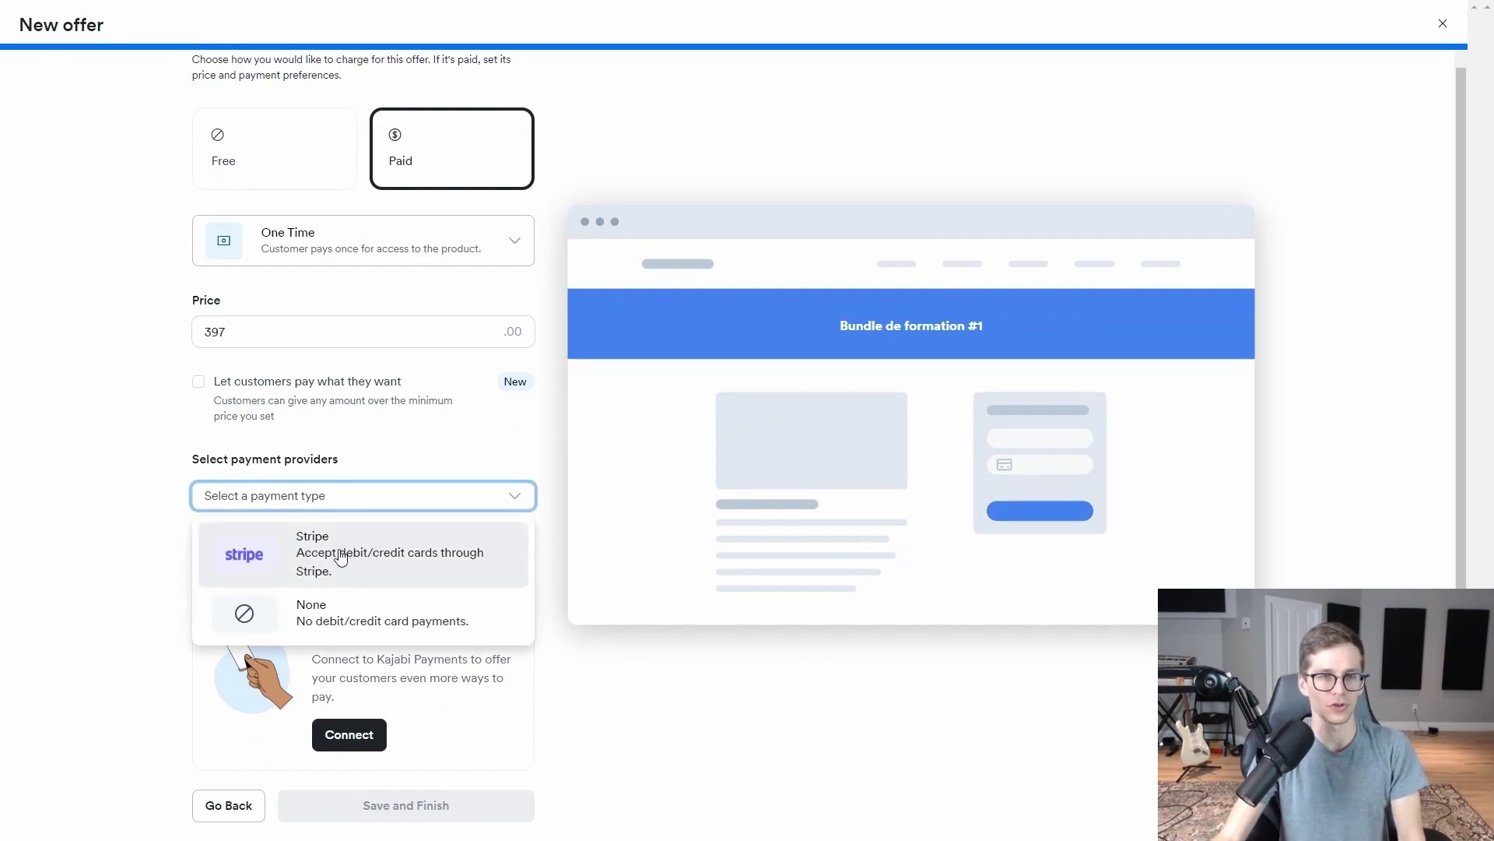
click(334, 559)
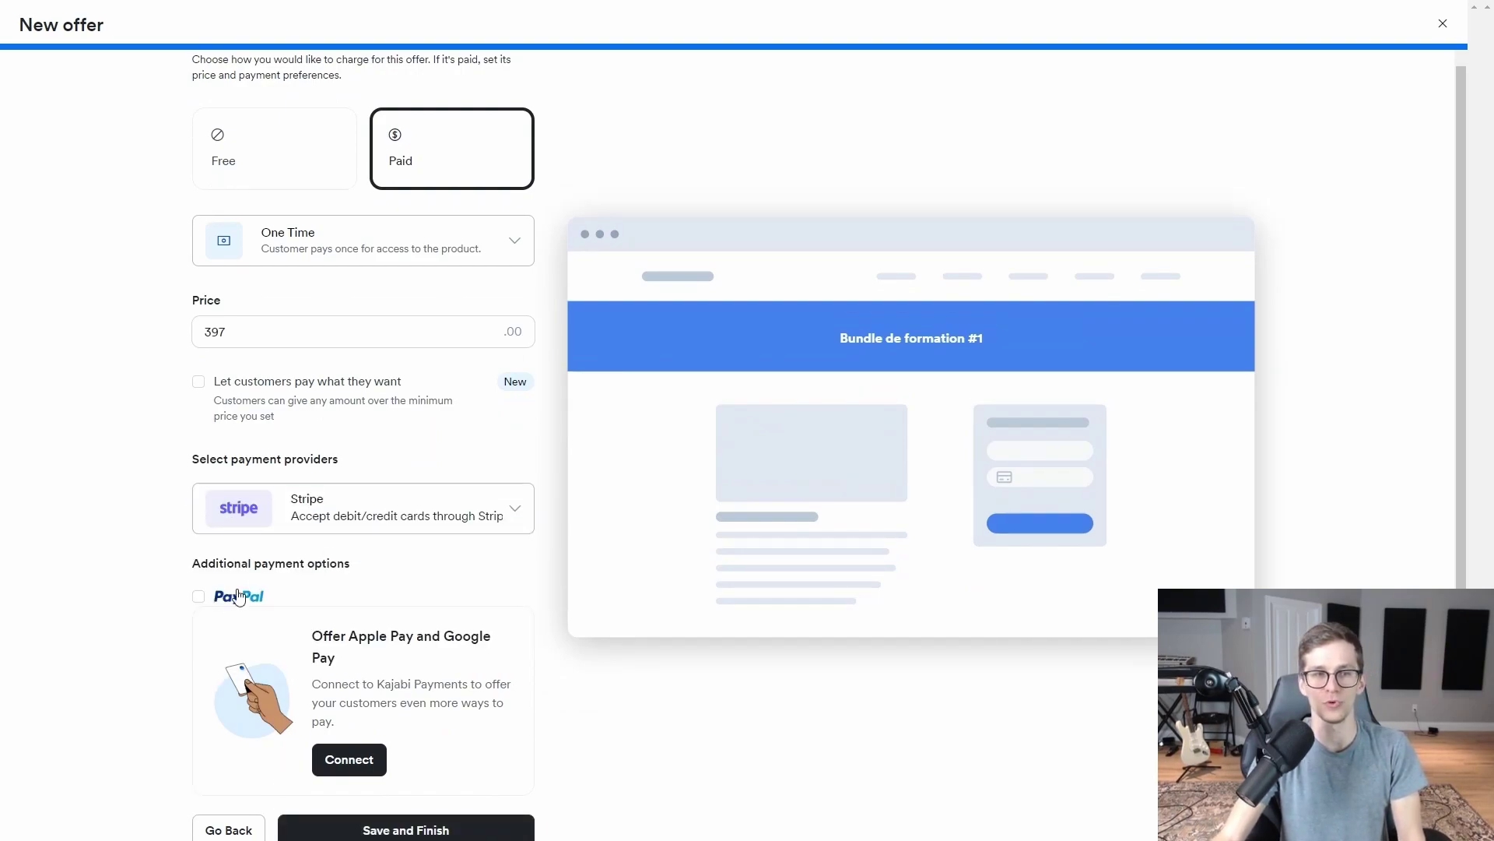
click(198, 596)
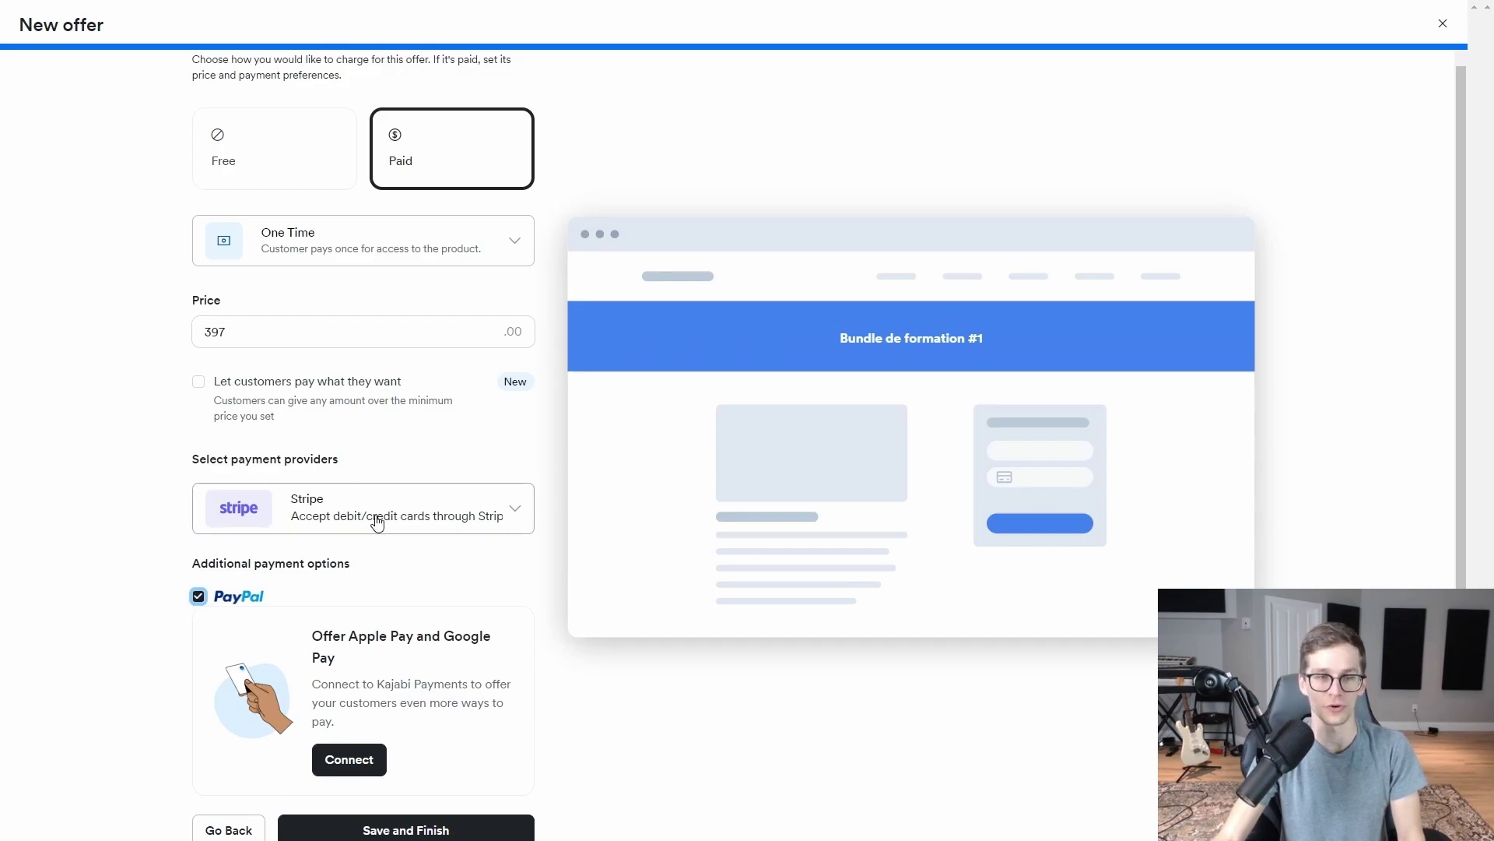
scroll(334, 545, down, 1)
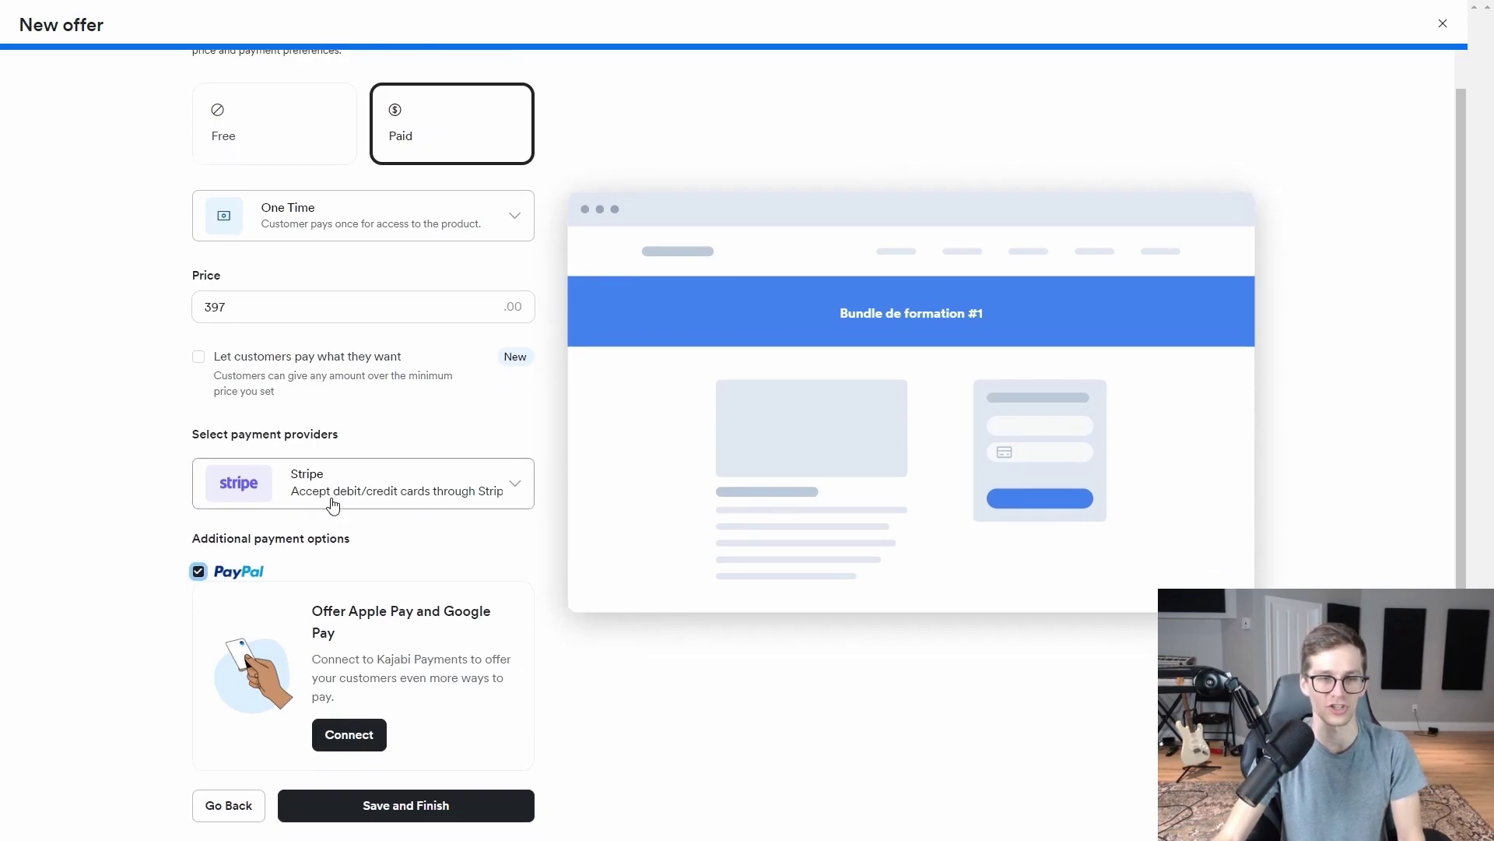
click(360, 817)
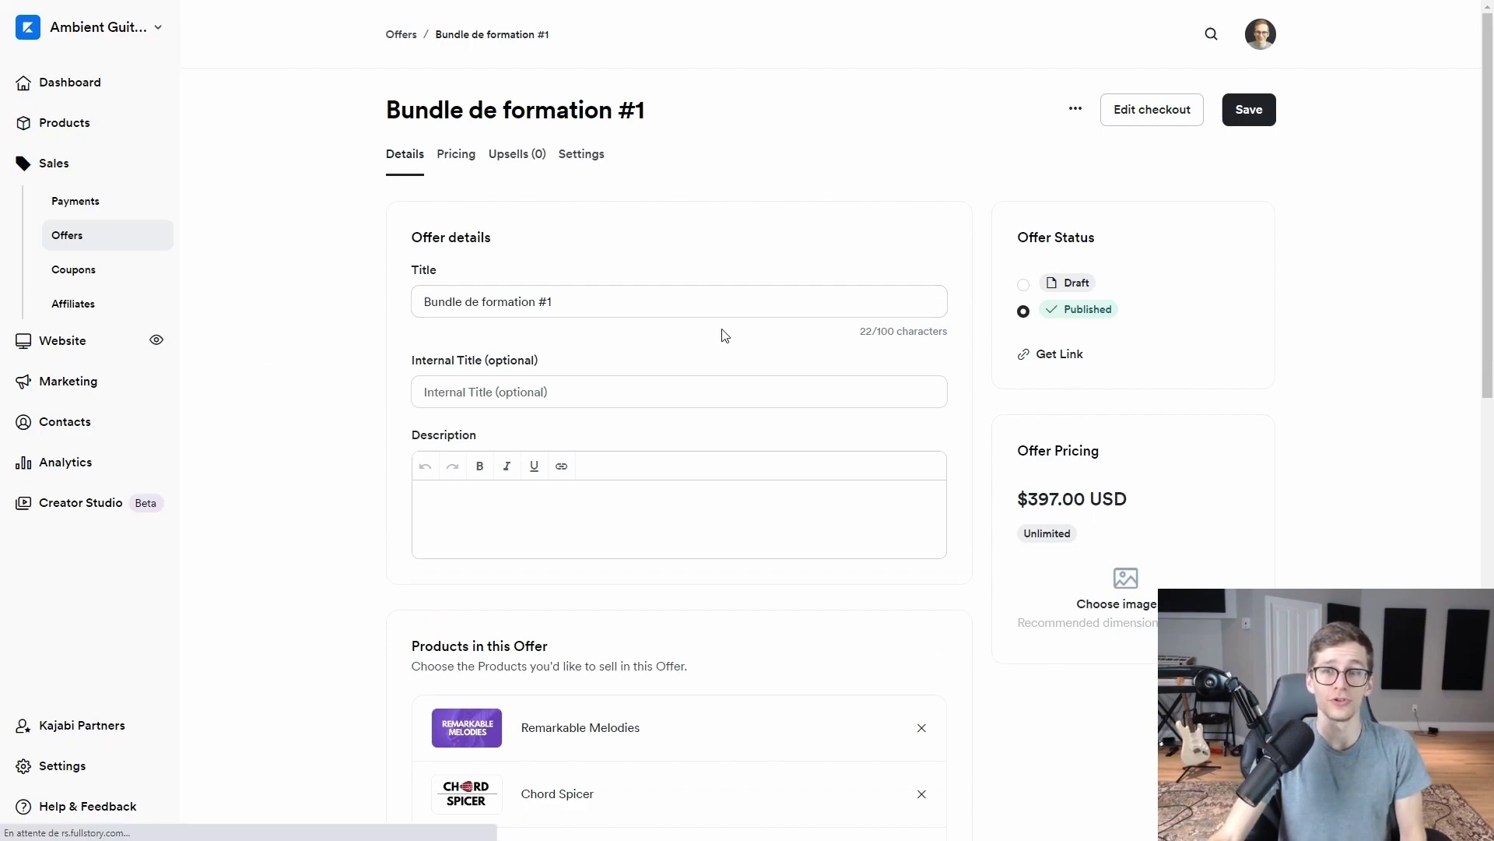
Step: Get the published offer's link, and review its included products, access limits and remaining detail settings
click(1063, 355)
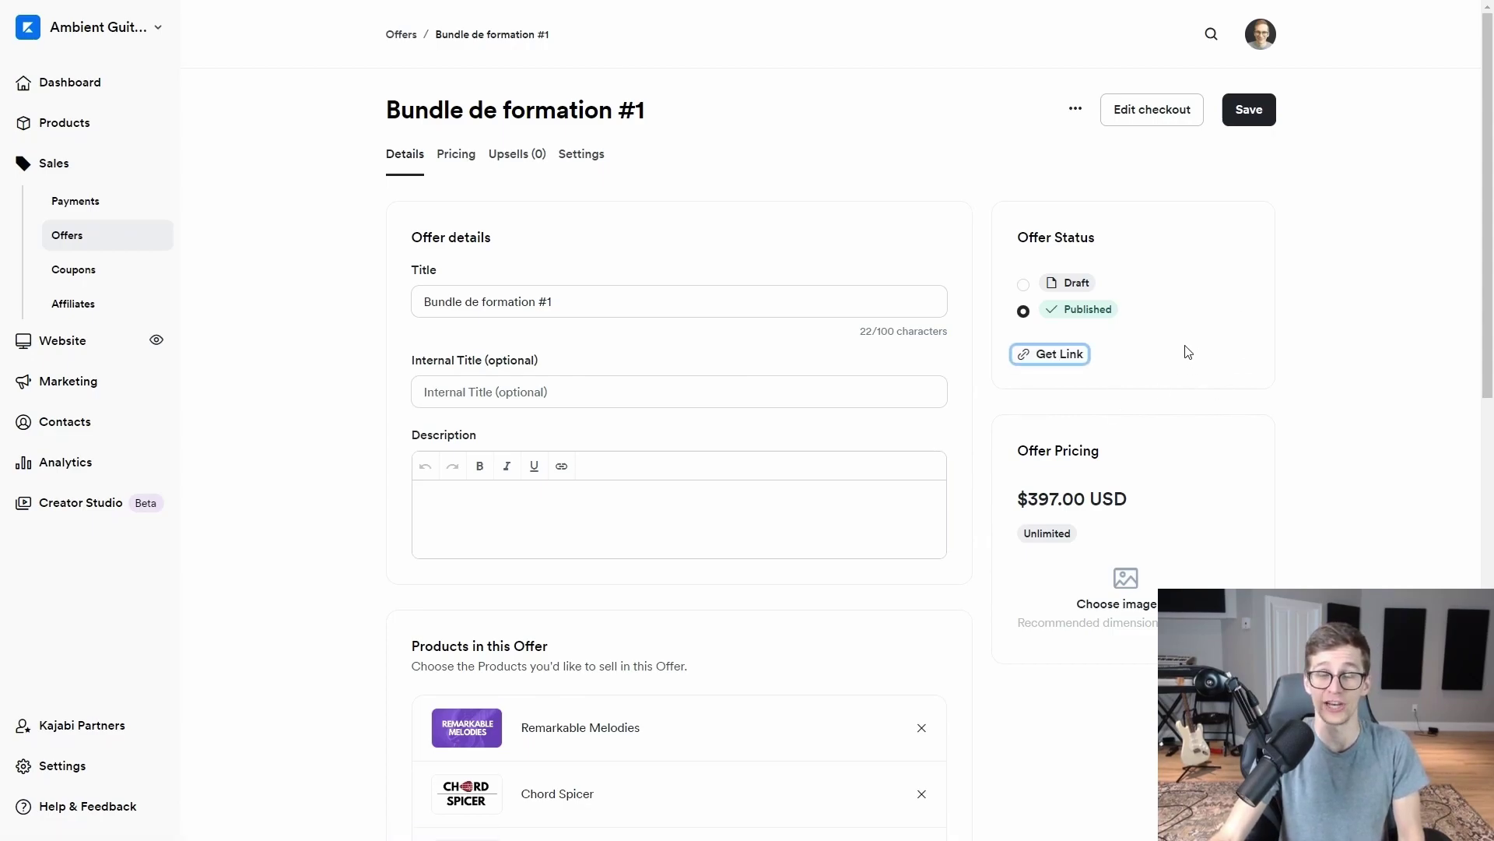
scroll(842, 257, down, 5)
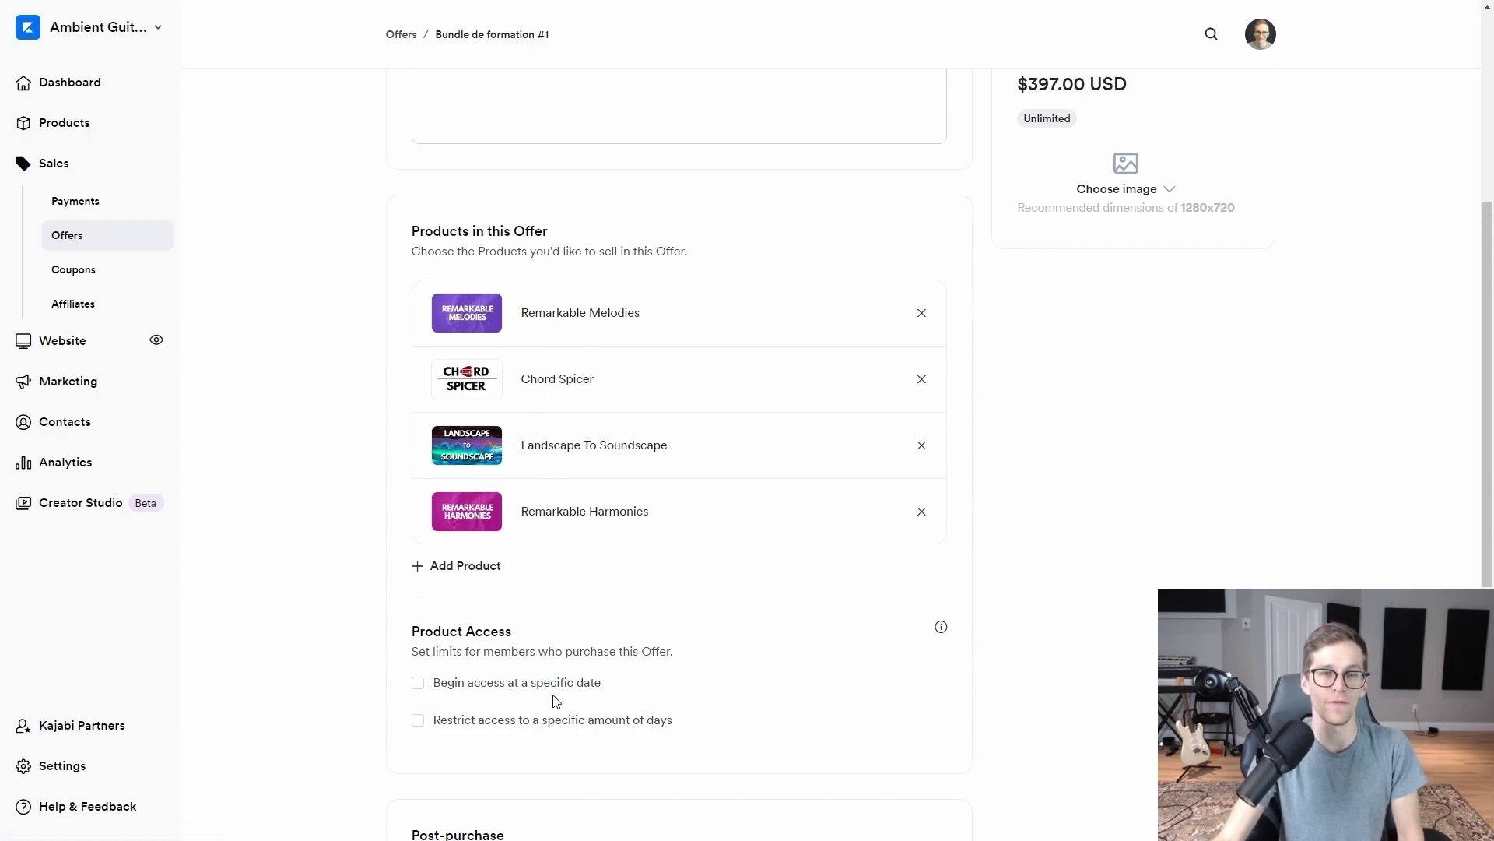
scroll(554, 697, down, 5)
scroll(615, 699, up, 10)
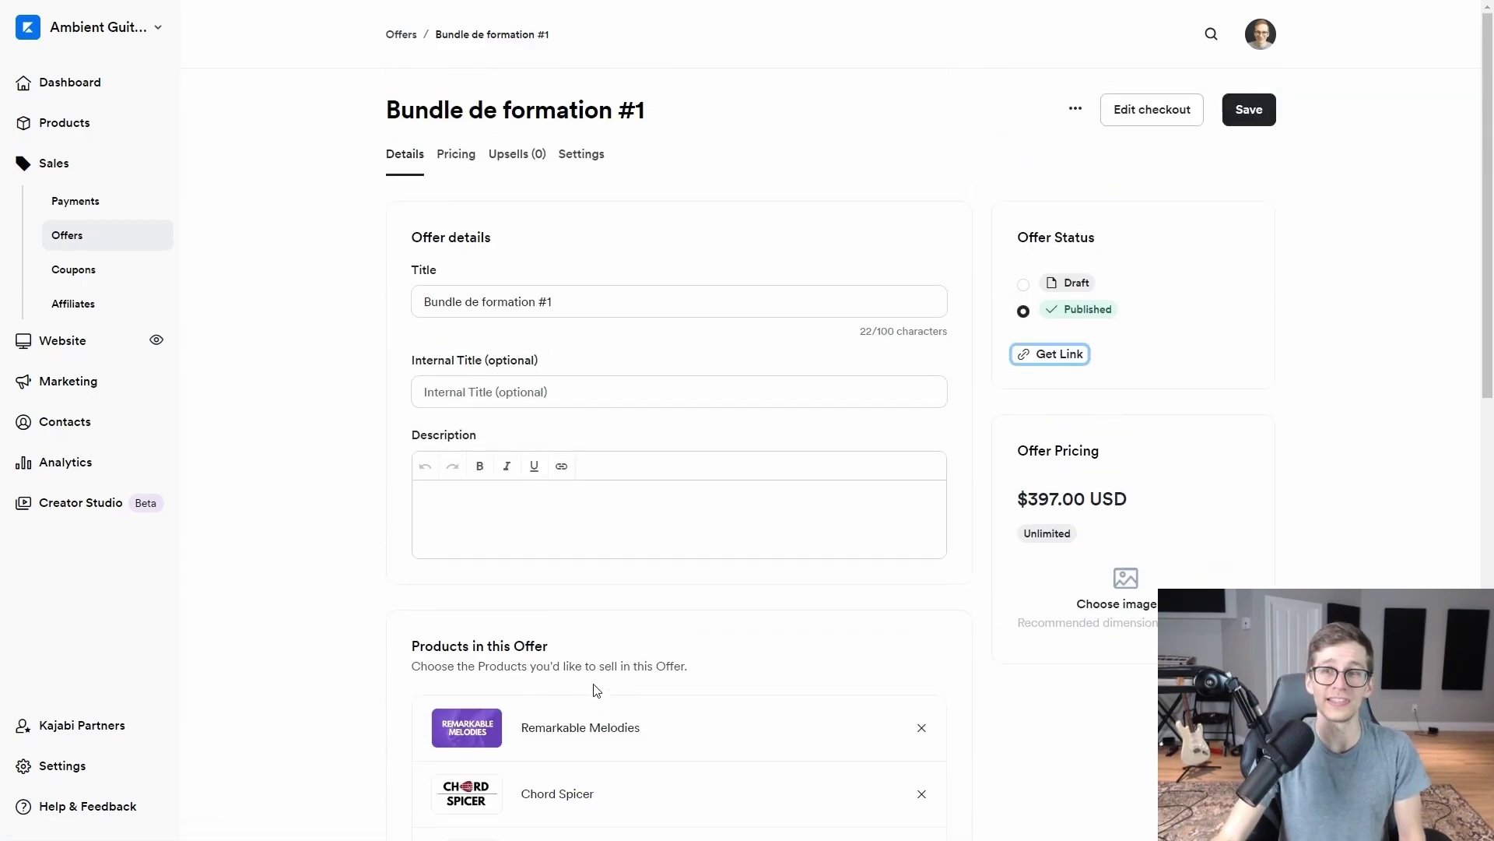
Step: Open the offer's checkout page for editing, and replace the whole placeholder checkout description with "$1000 $397"
click(1148, 117)
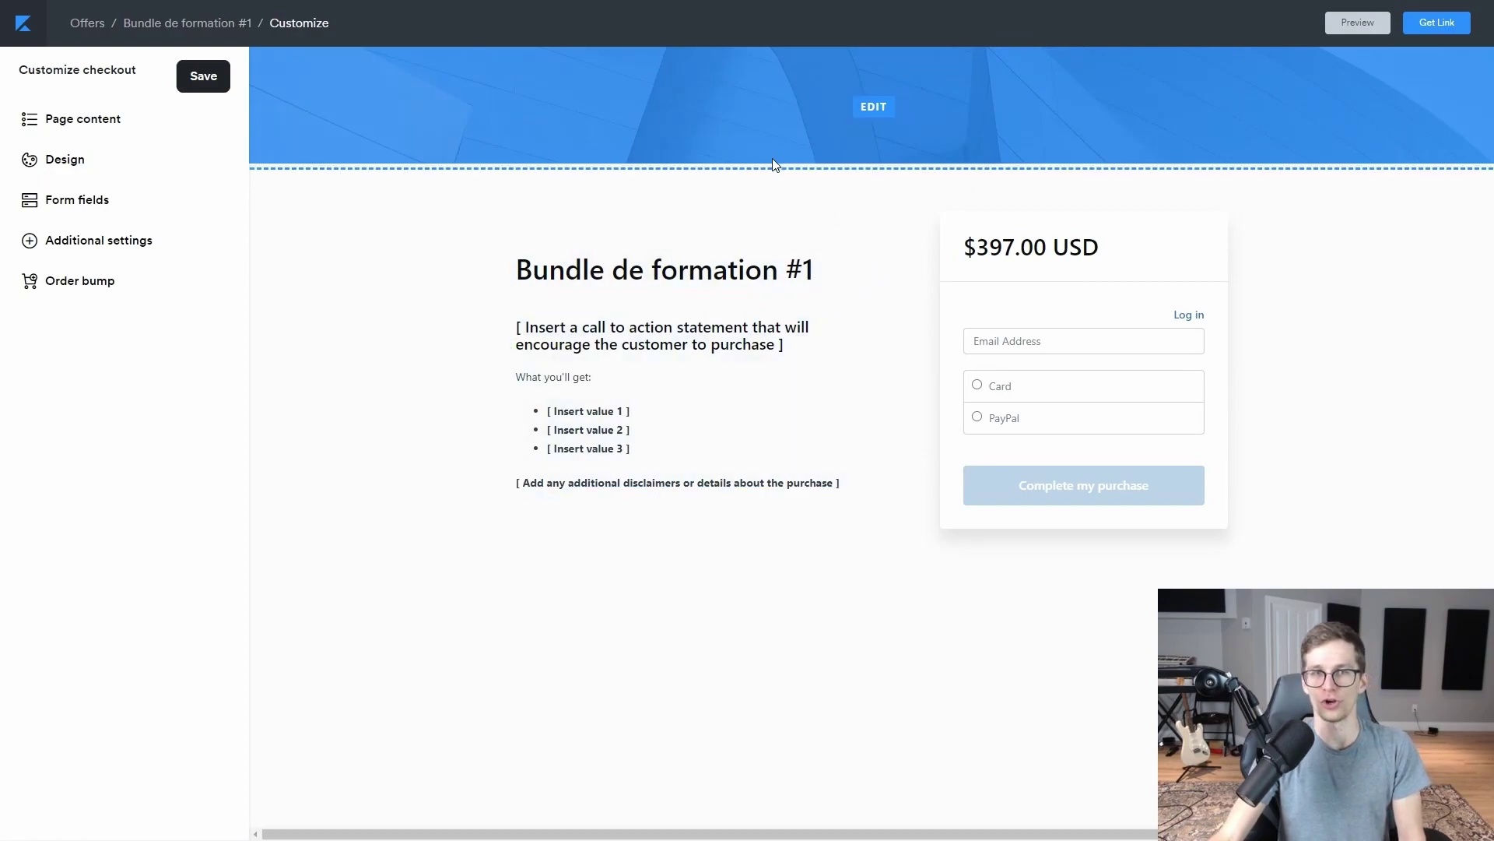
click(681, 102)
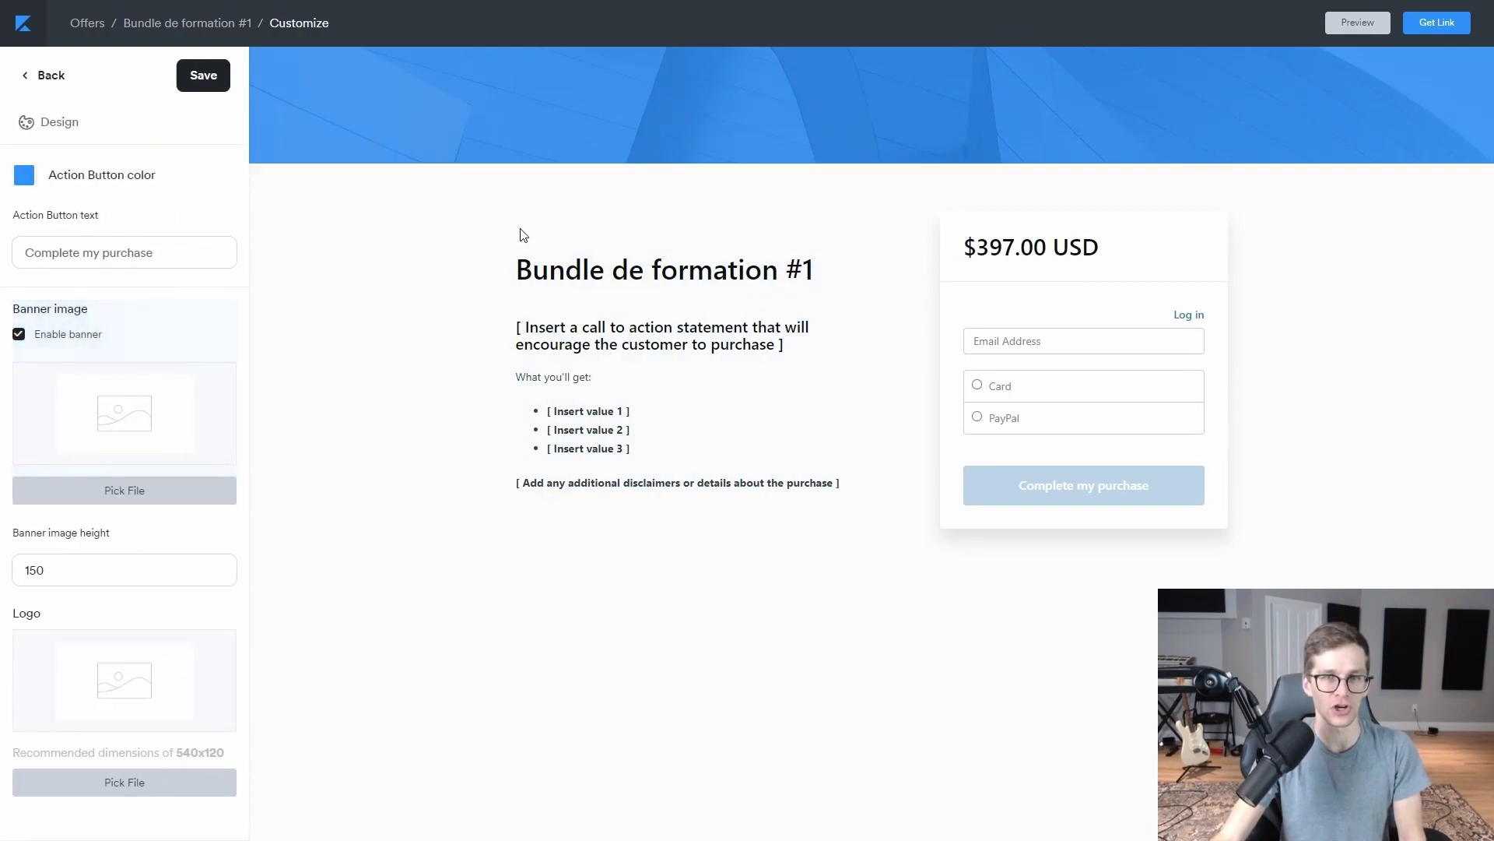
click(669, 271)
click(562, 334)
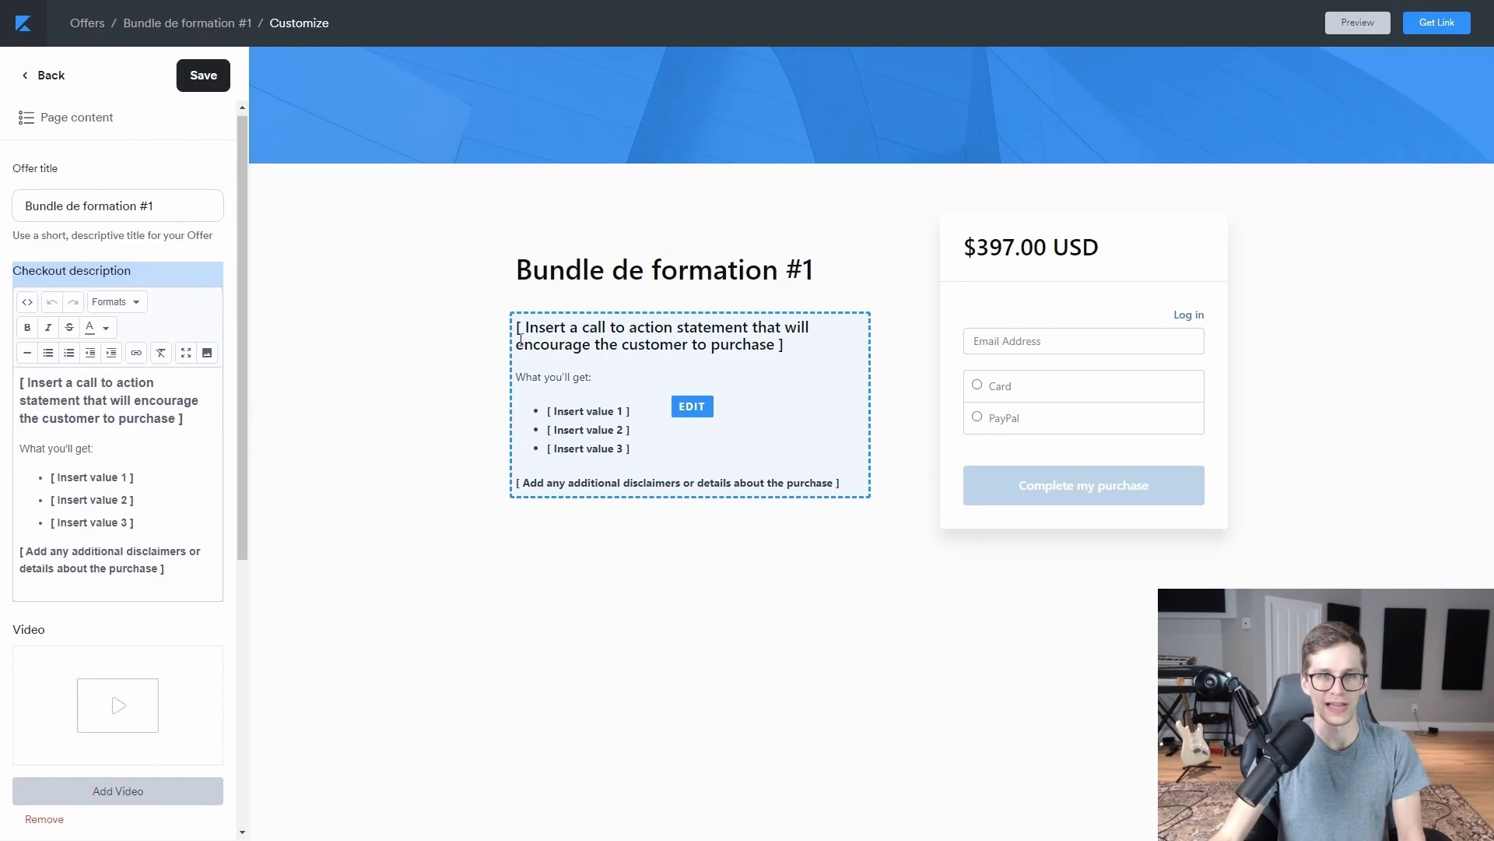
drag(208, 565, 3, 242)
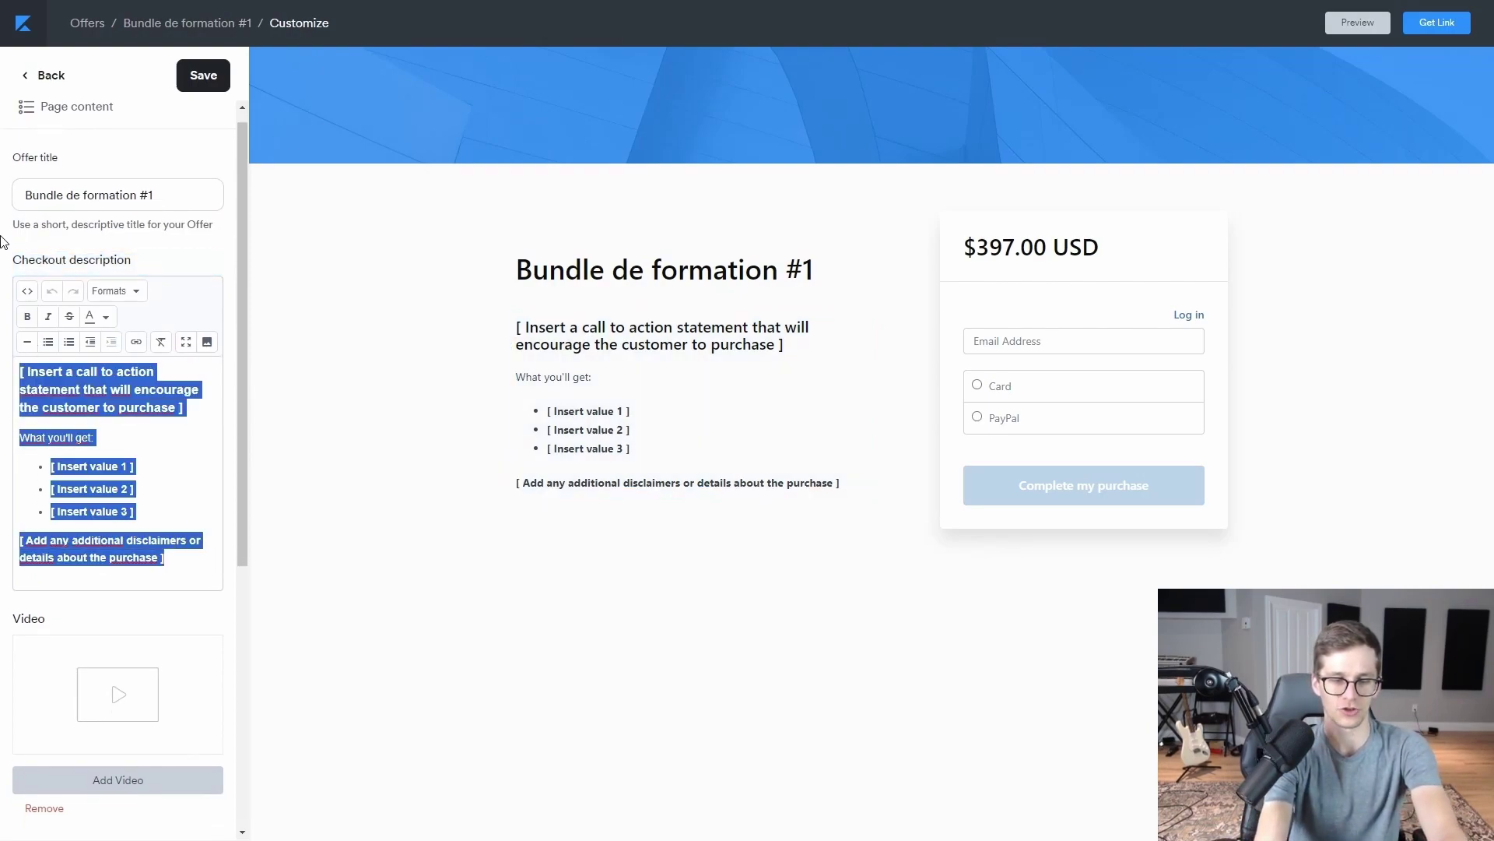
text($1000 $397)
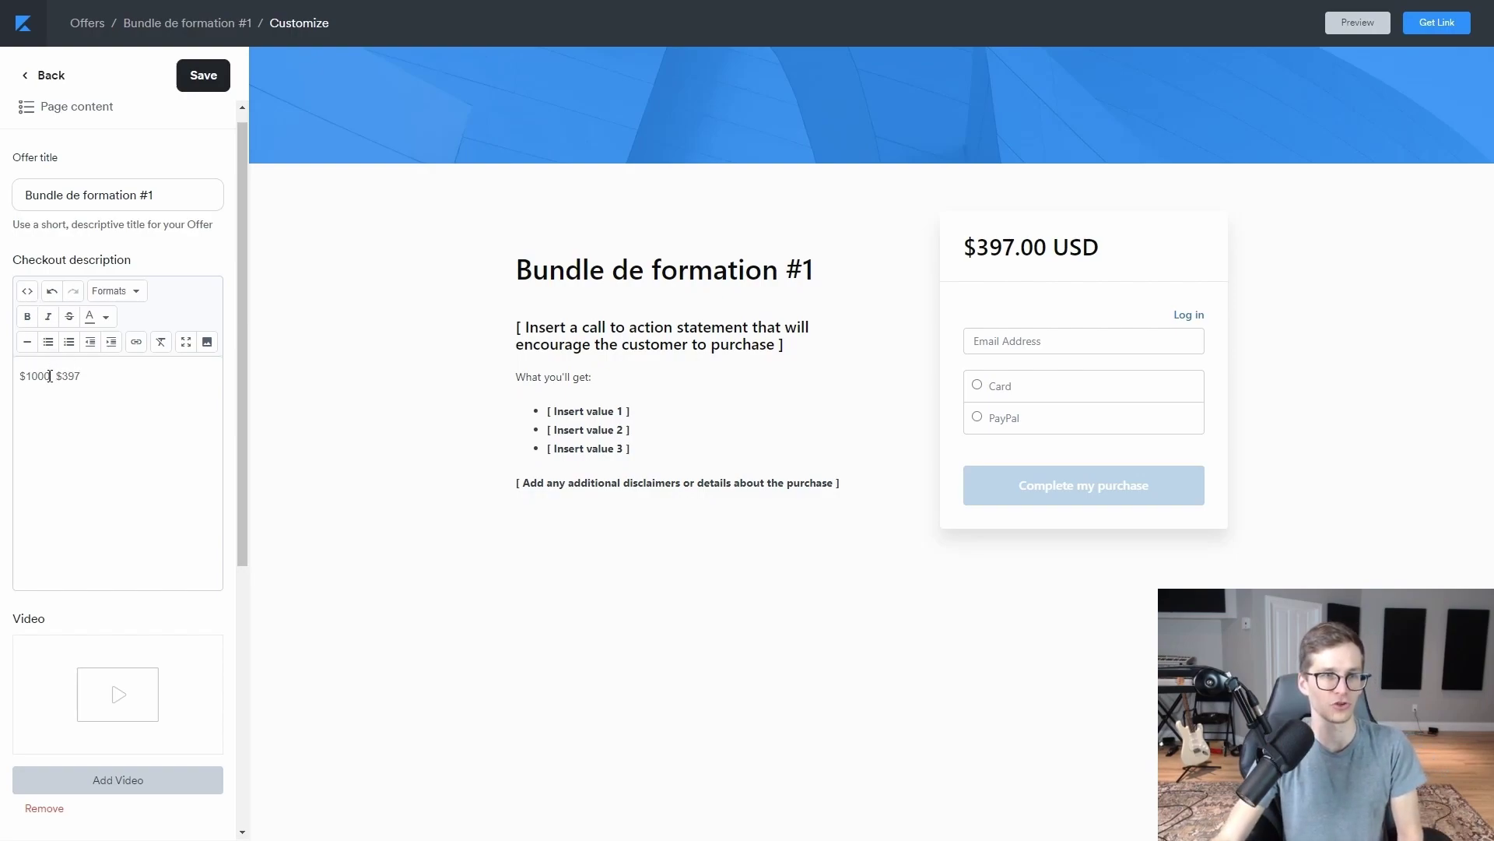
Step: Strike through $1000 in the checkout description, format the price line as a heading, and save the page
drag(50, 377, 15, 380)
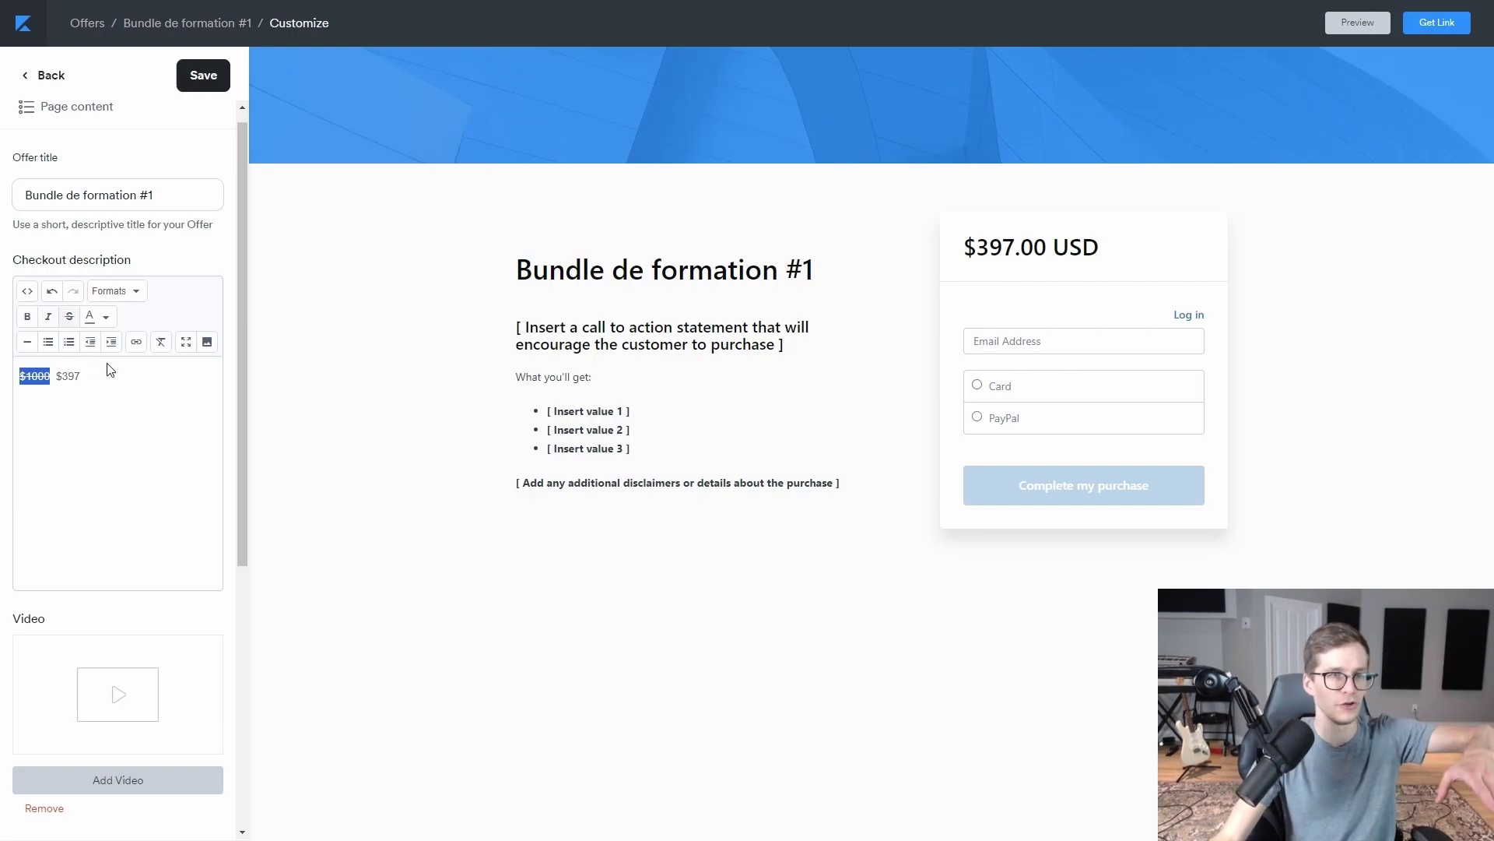
drag(113, 377, 6, 377)
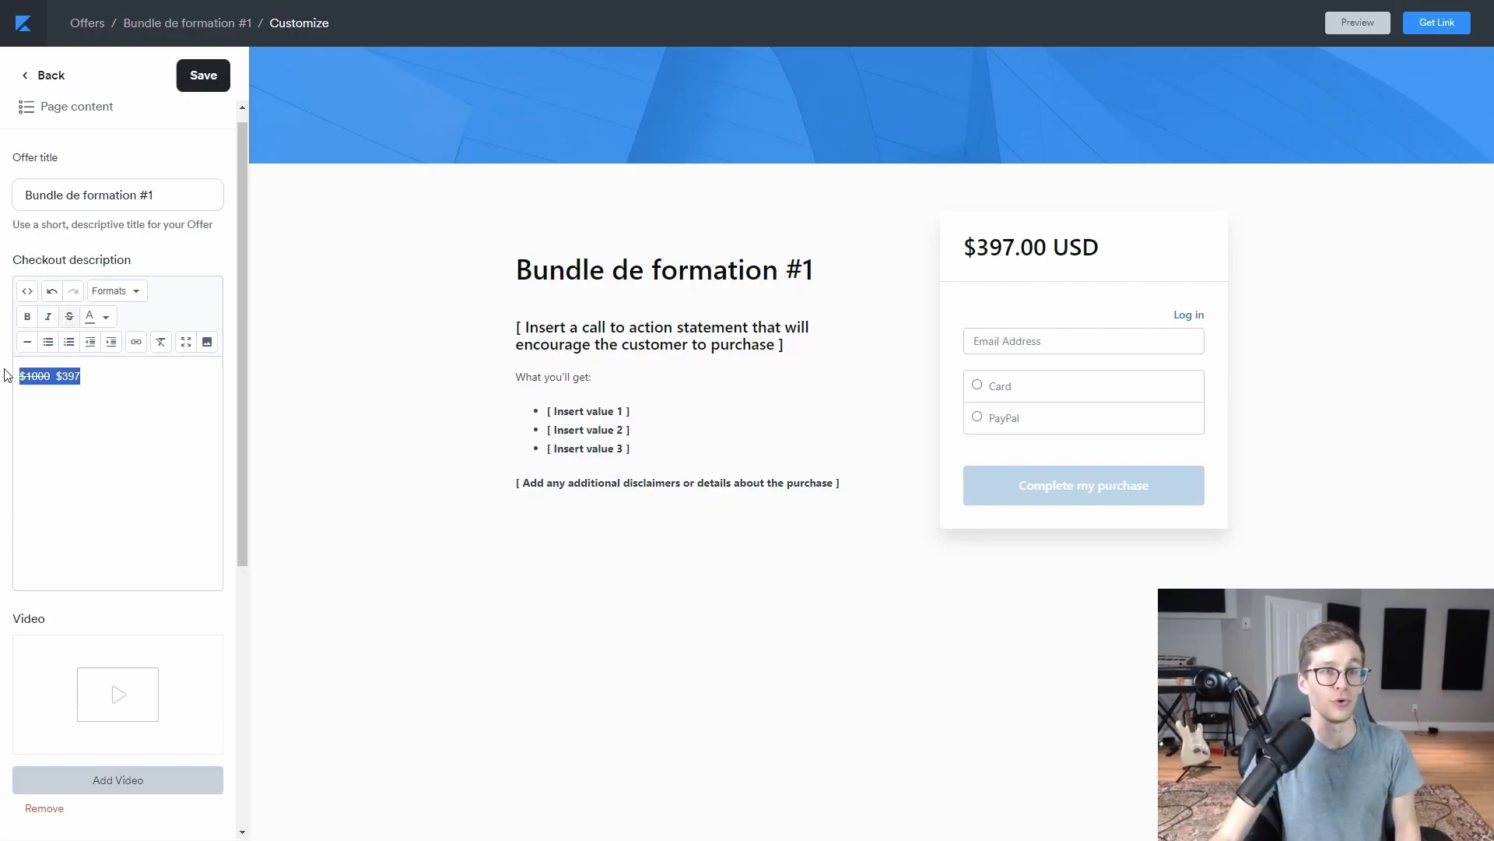
click(117, 293)
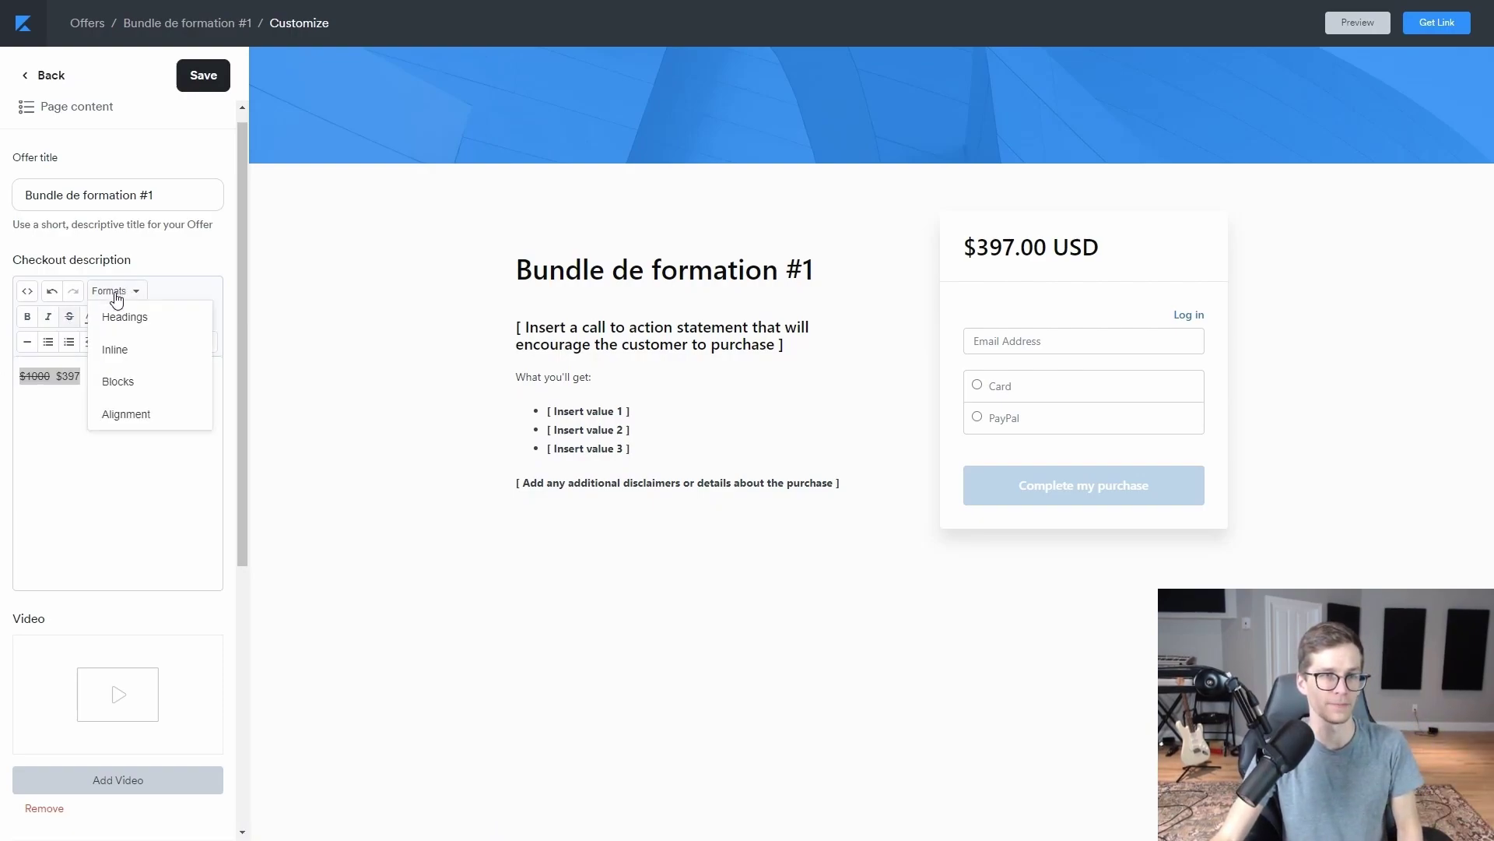
mouse_move(120, 317)
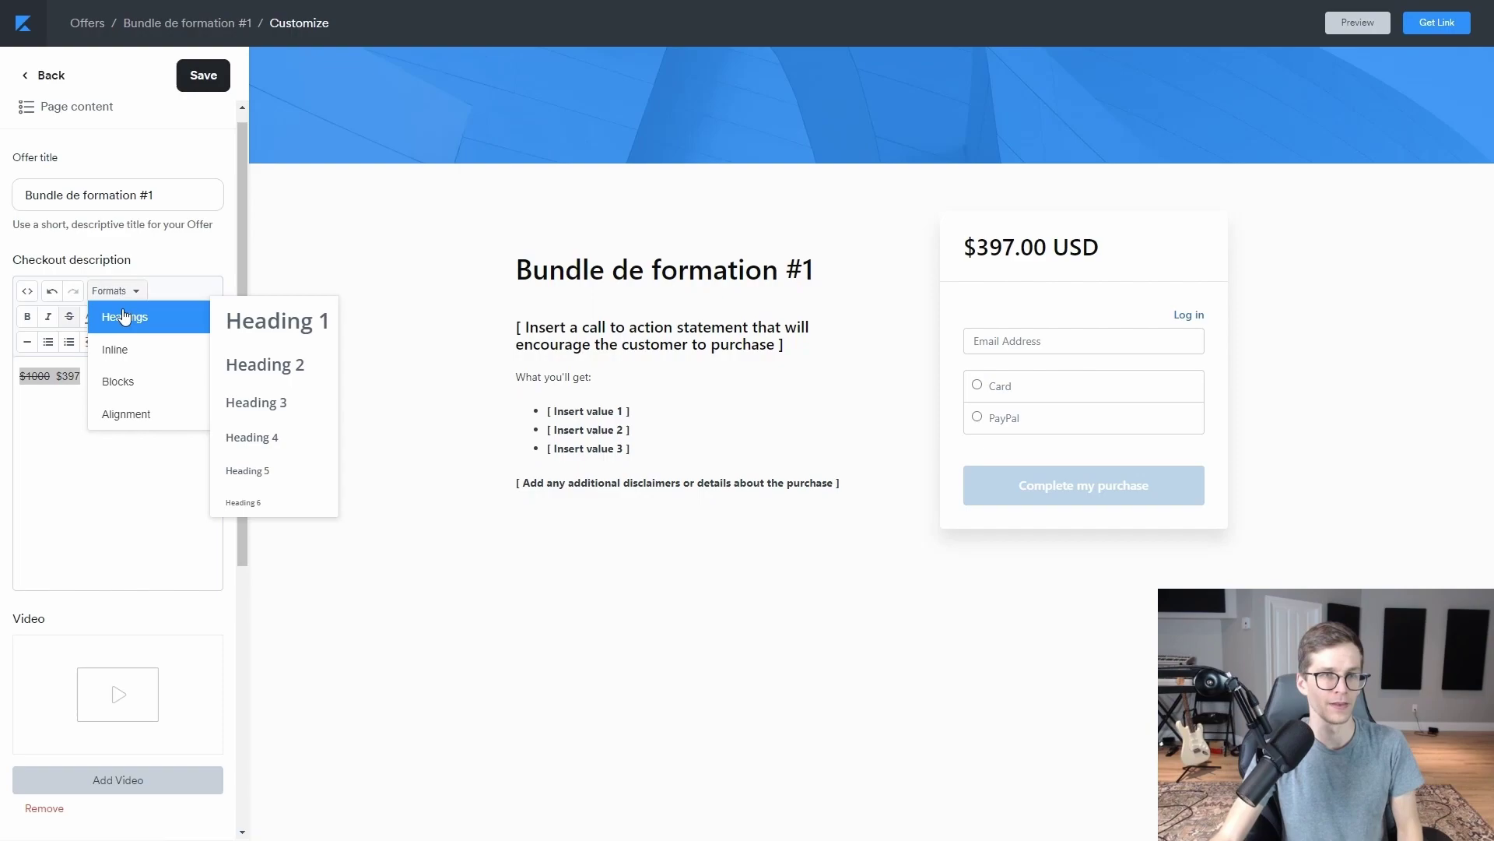
click(261, 381)
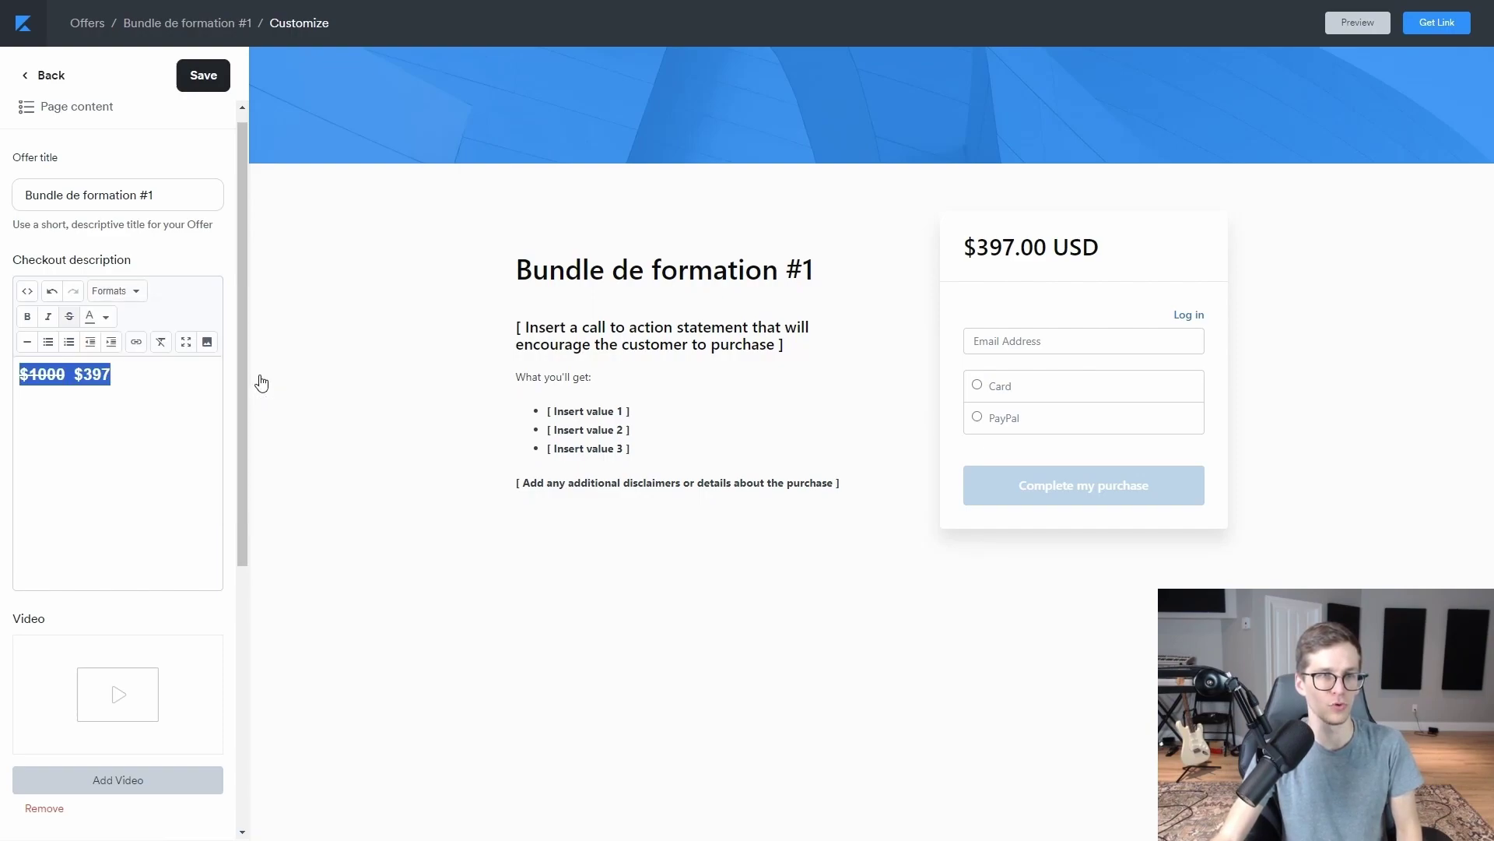
click(201, 77)
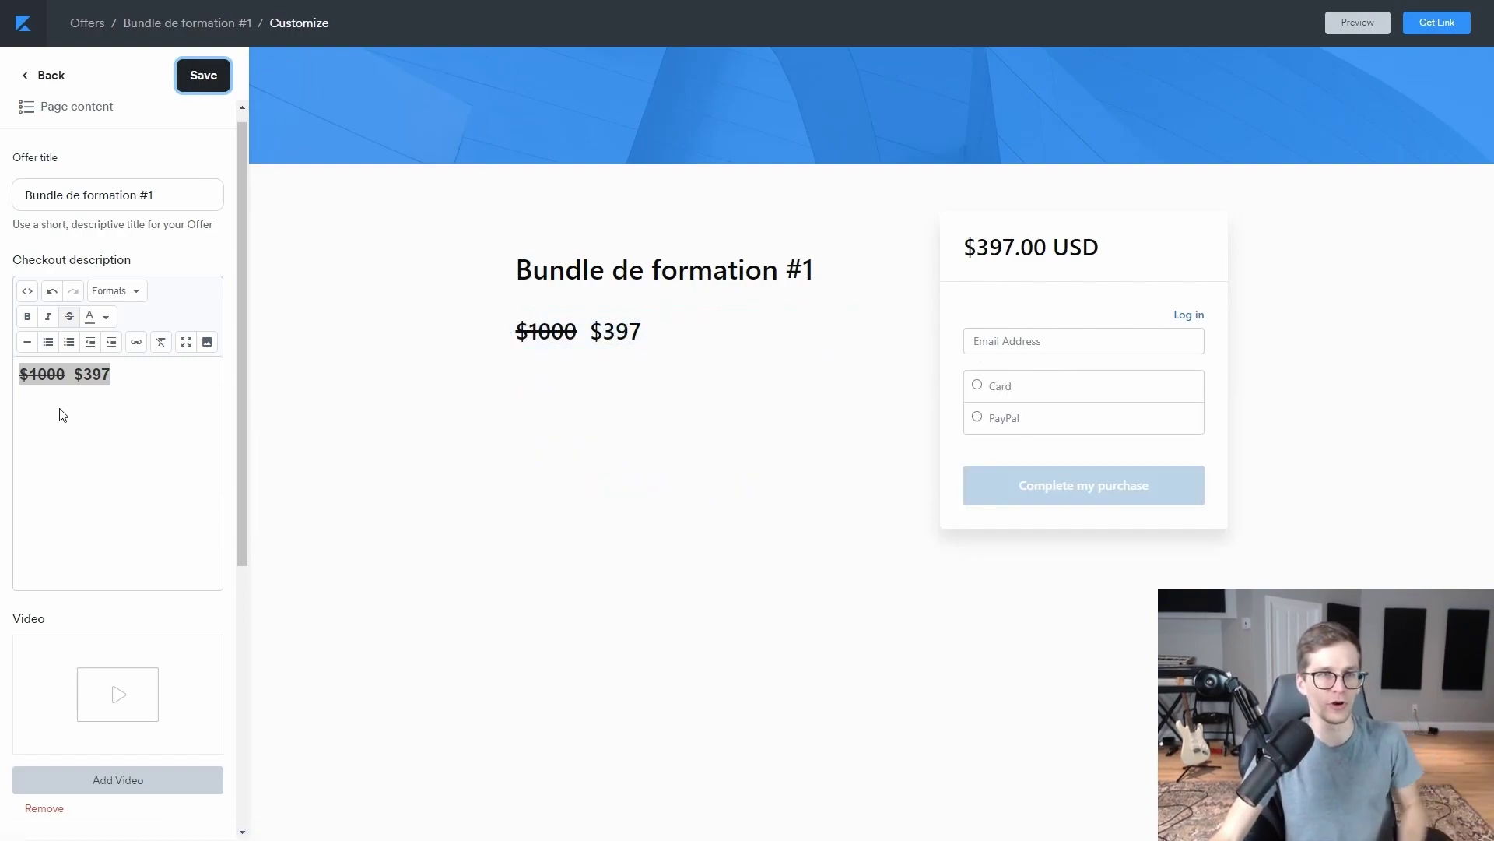
Step: Below the prices, add "Voici toutes les formations dans ce bundle:" with bullets "Formation 1", "Formation 2" and "Formaiton 3", and save
triple_click(187, 378)
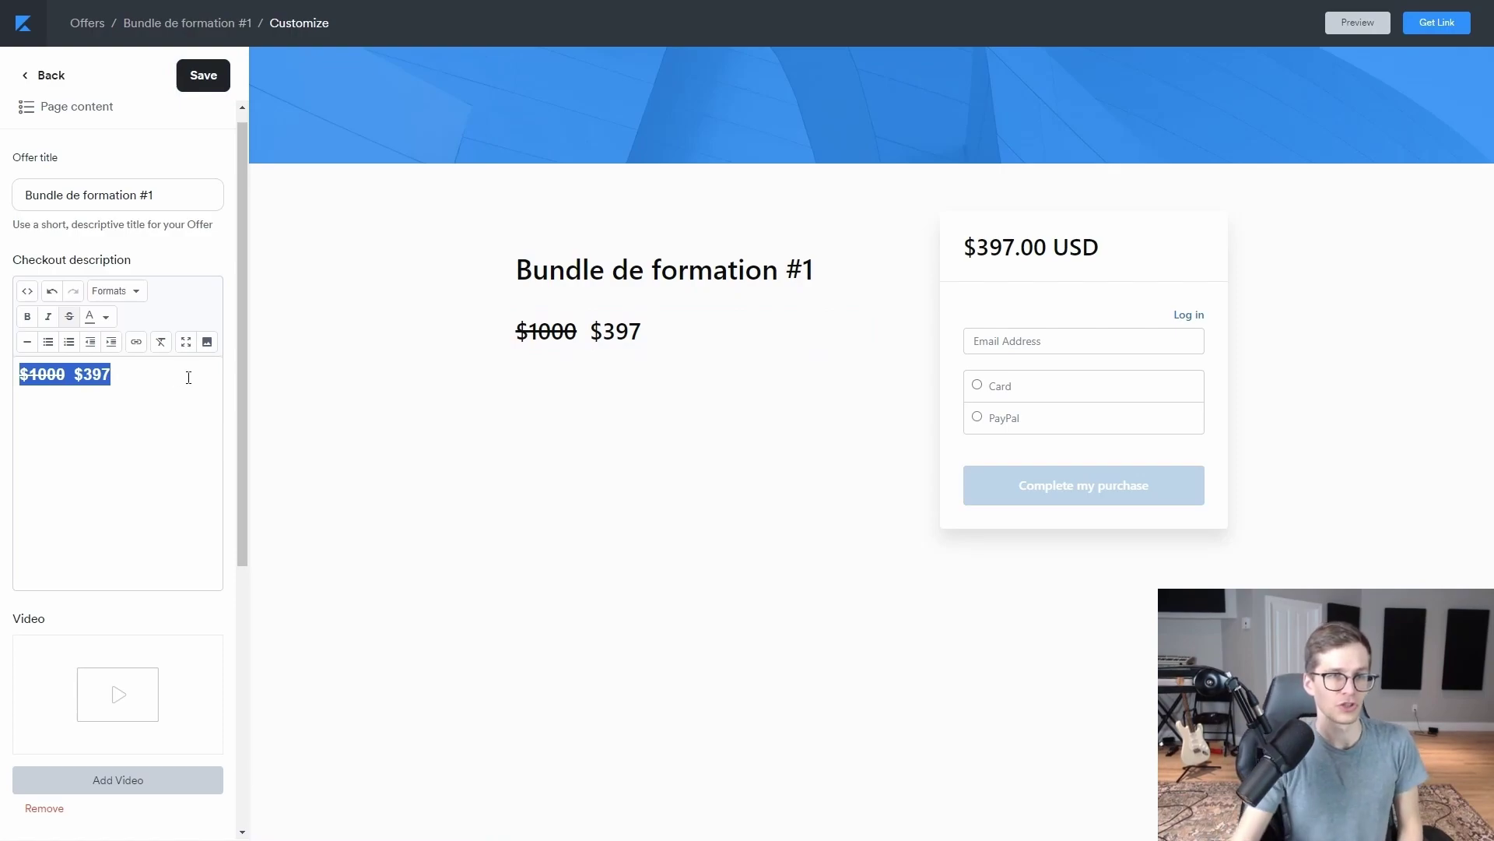
click(177, 378)
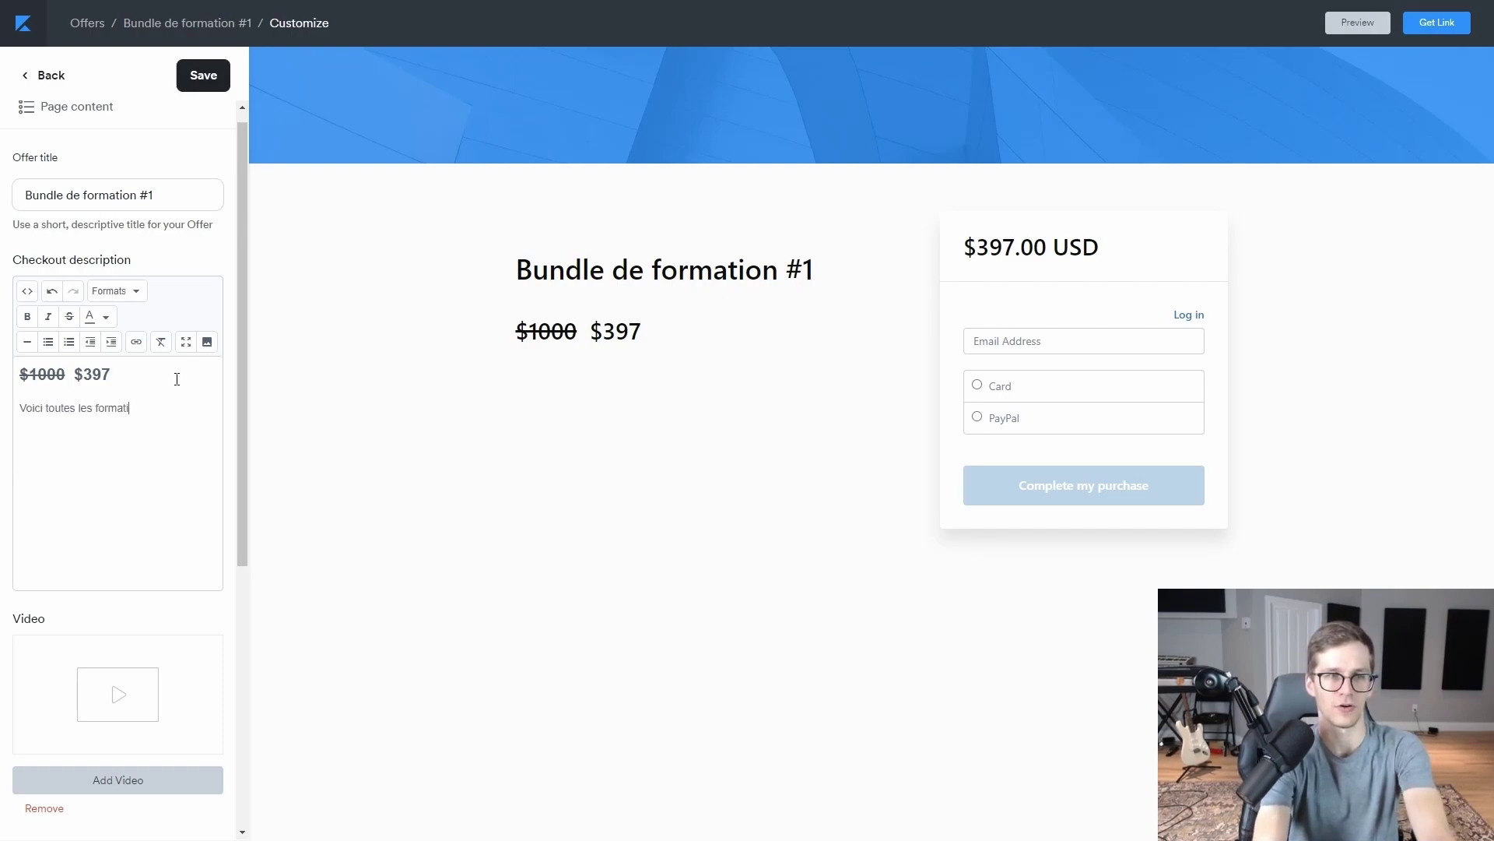
text(undle:)
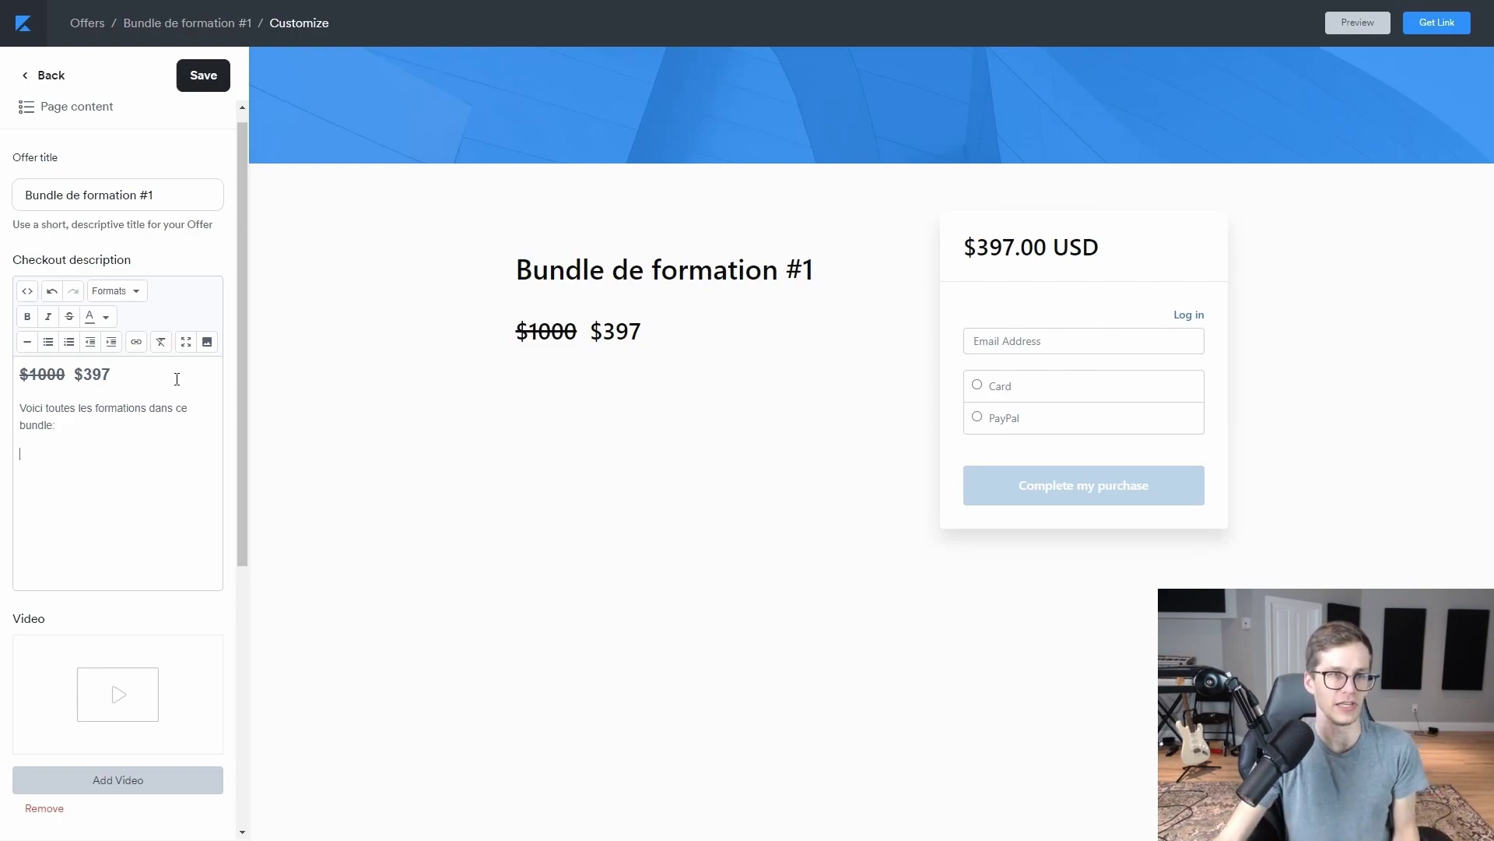
click(49, 341)
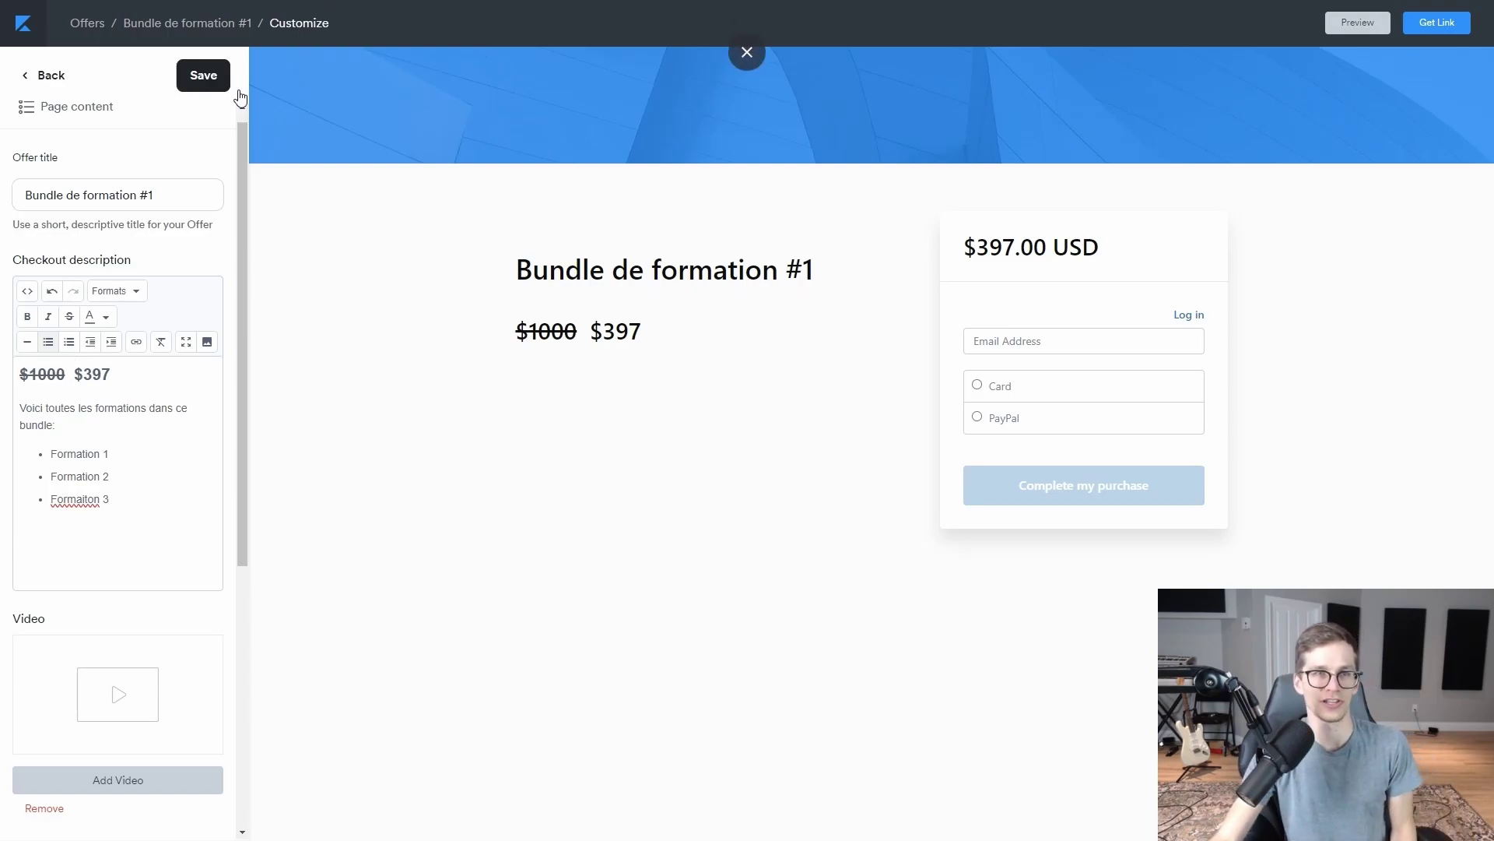
click(208, 77)
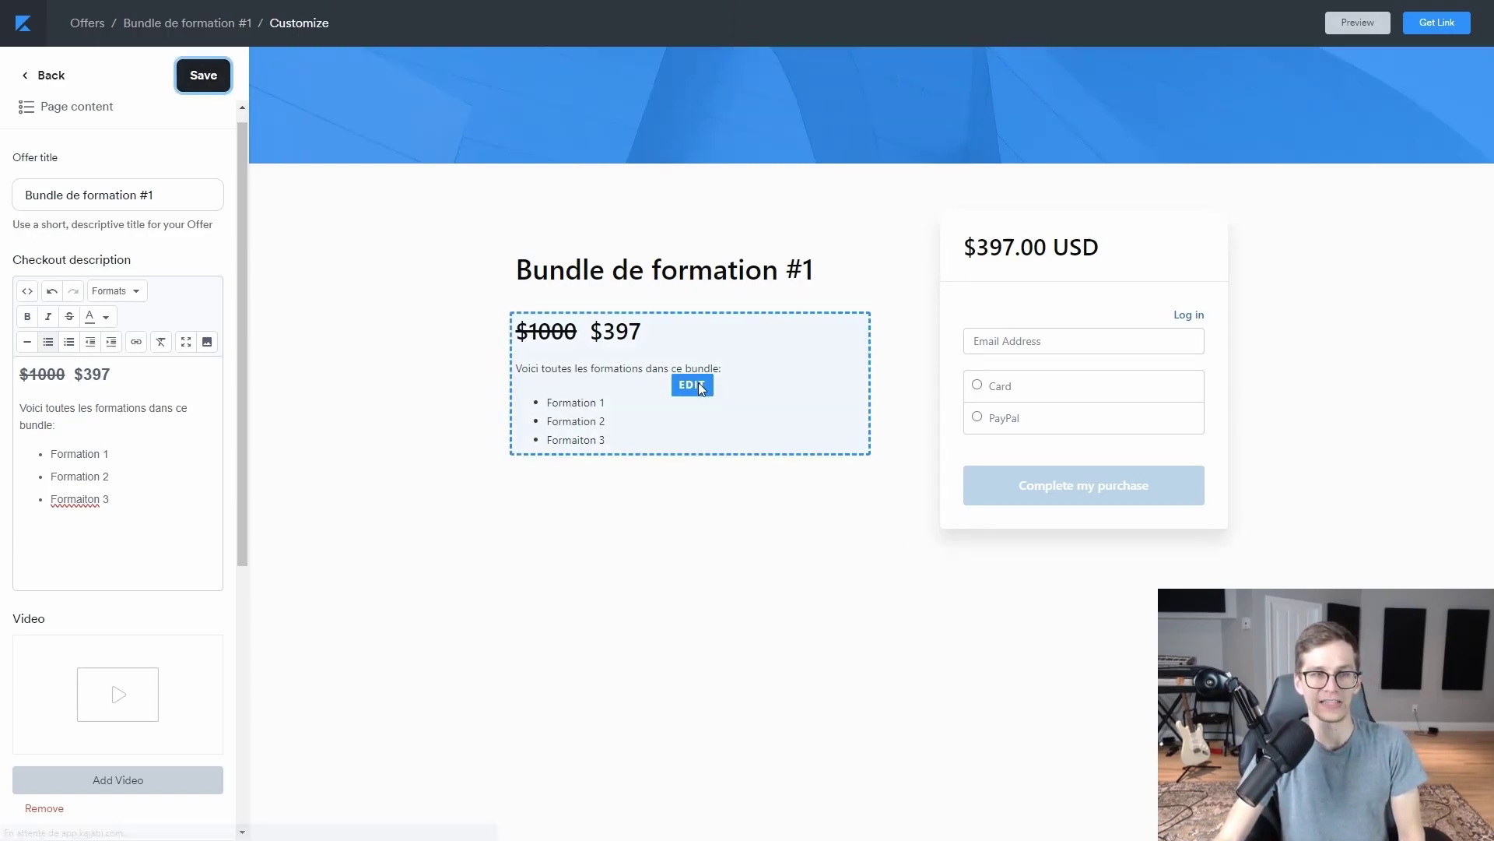
Step: Review the checkout page's remaining content options for video, hero image and testimonials
scroll(116, 328, down, 5)
scroll(183, 334, down, 1)
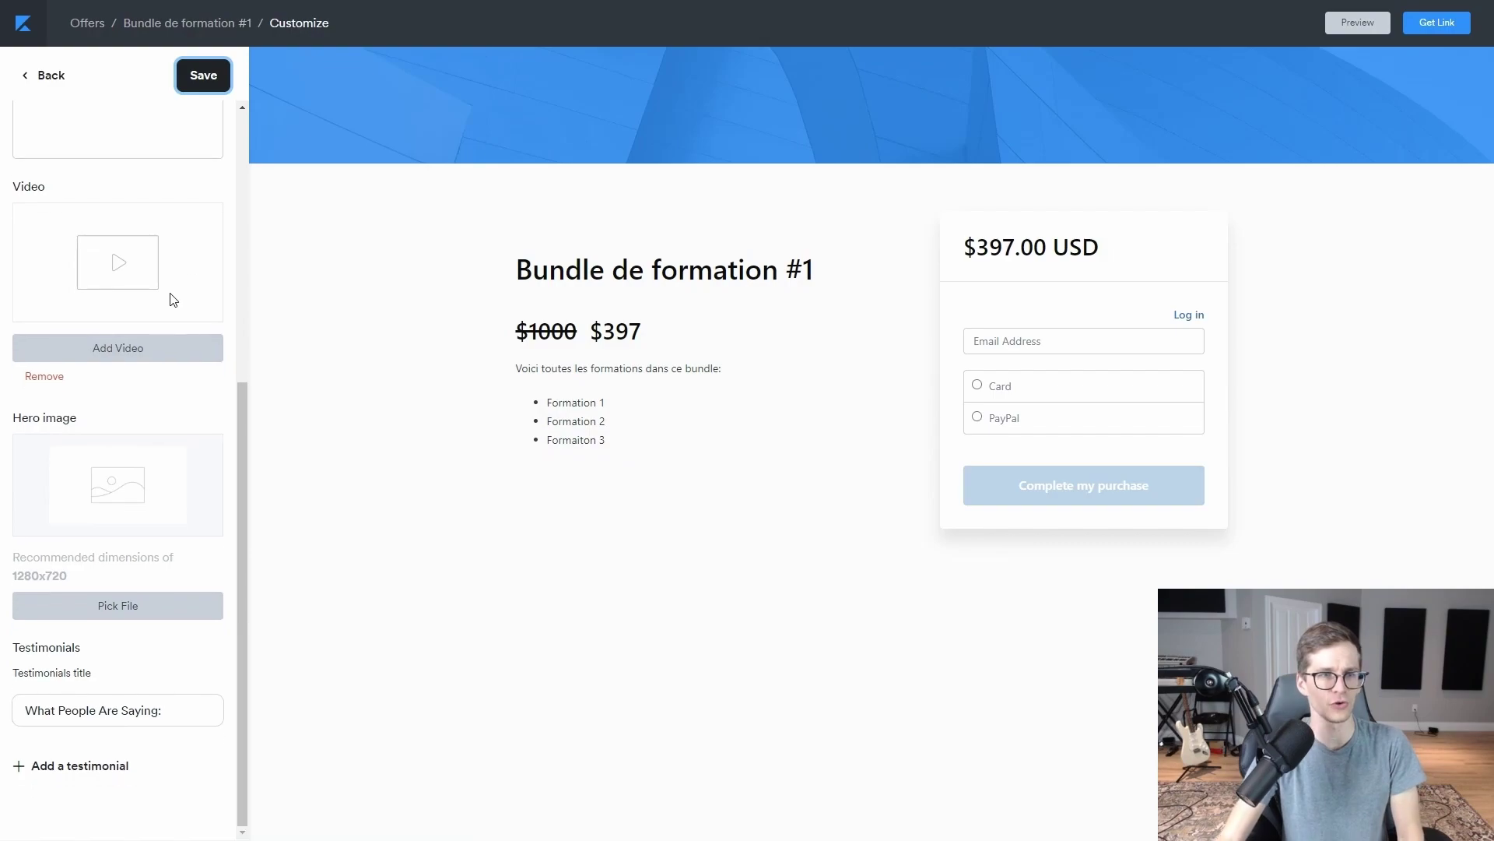
drag(16, 648, 167, 650)
click(166, 651)
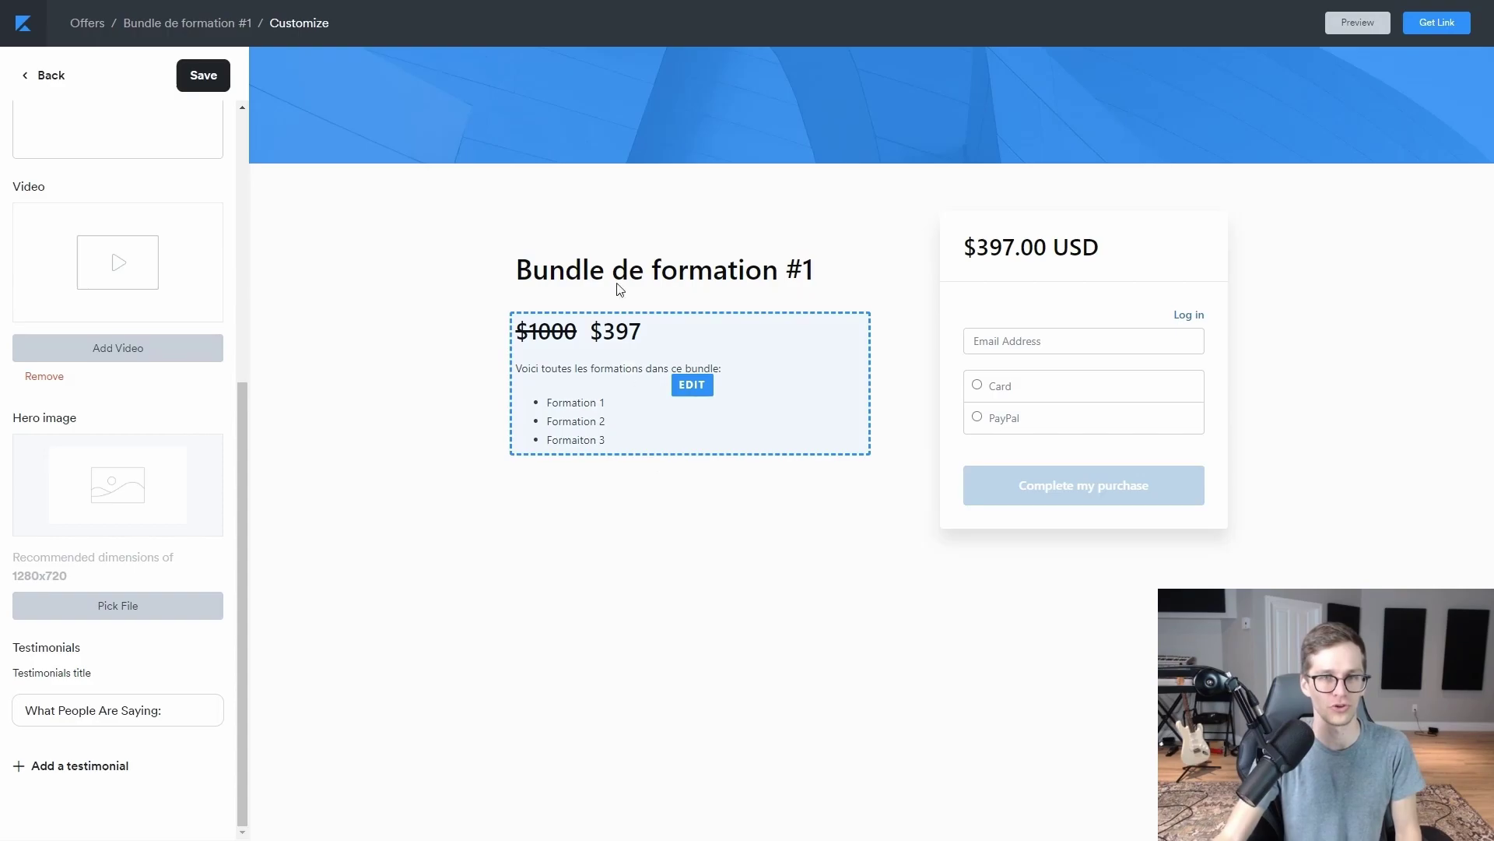
scroll(28, 737, up, 3)
scroll(28, 737, up, 3)
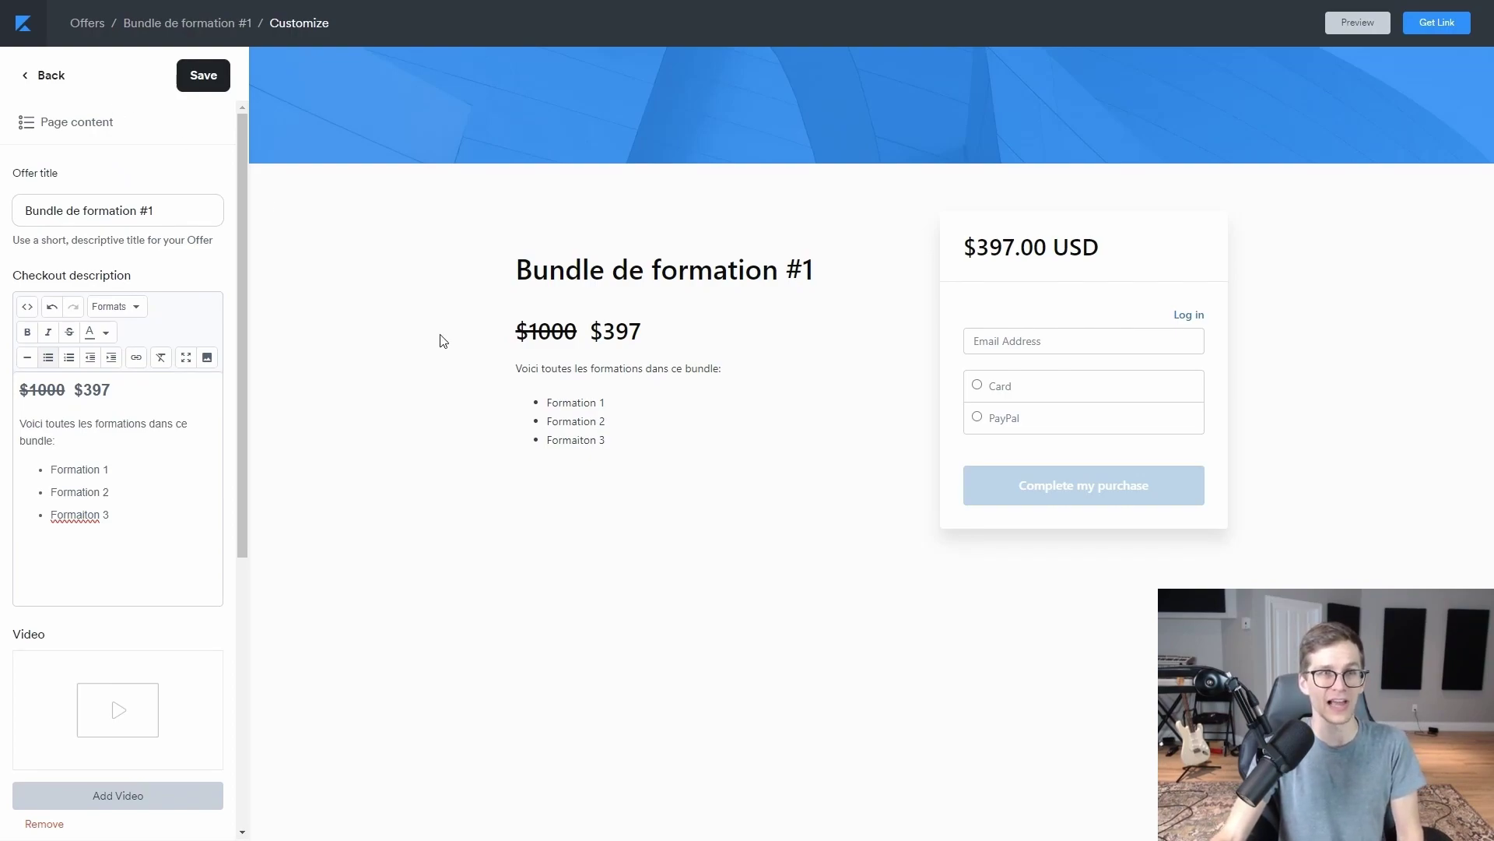
Step: Leave the checkout editor, and open the live Premier Site's Store page for customizing
click(174, 25)
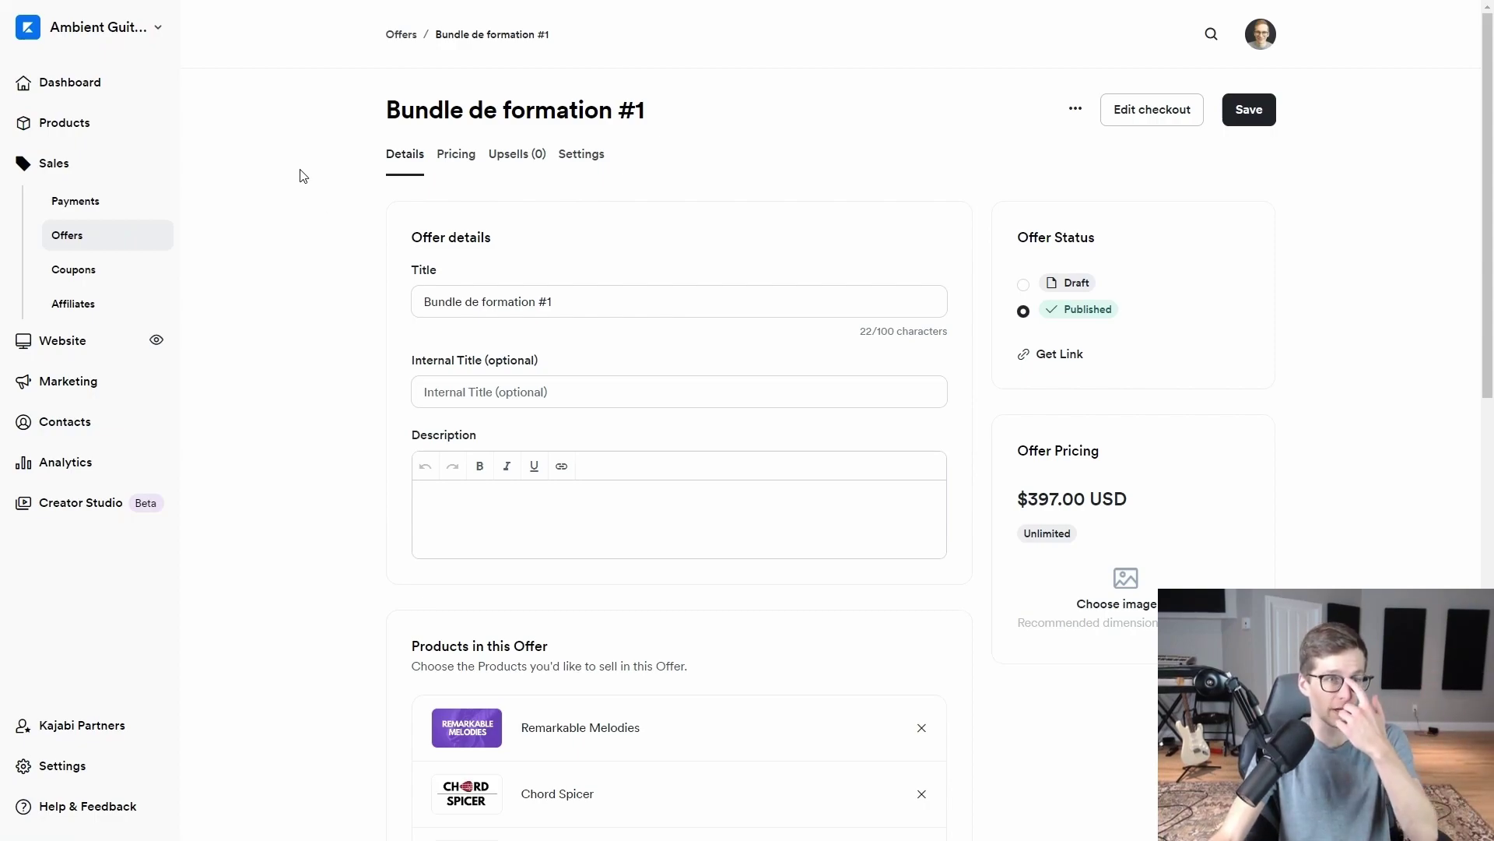
click(65, 350)
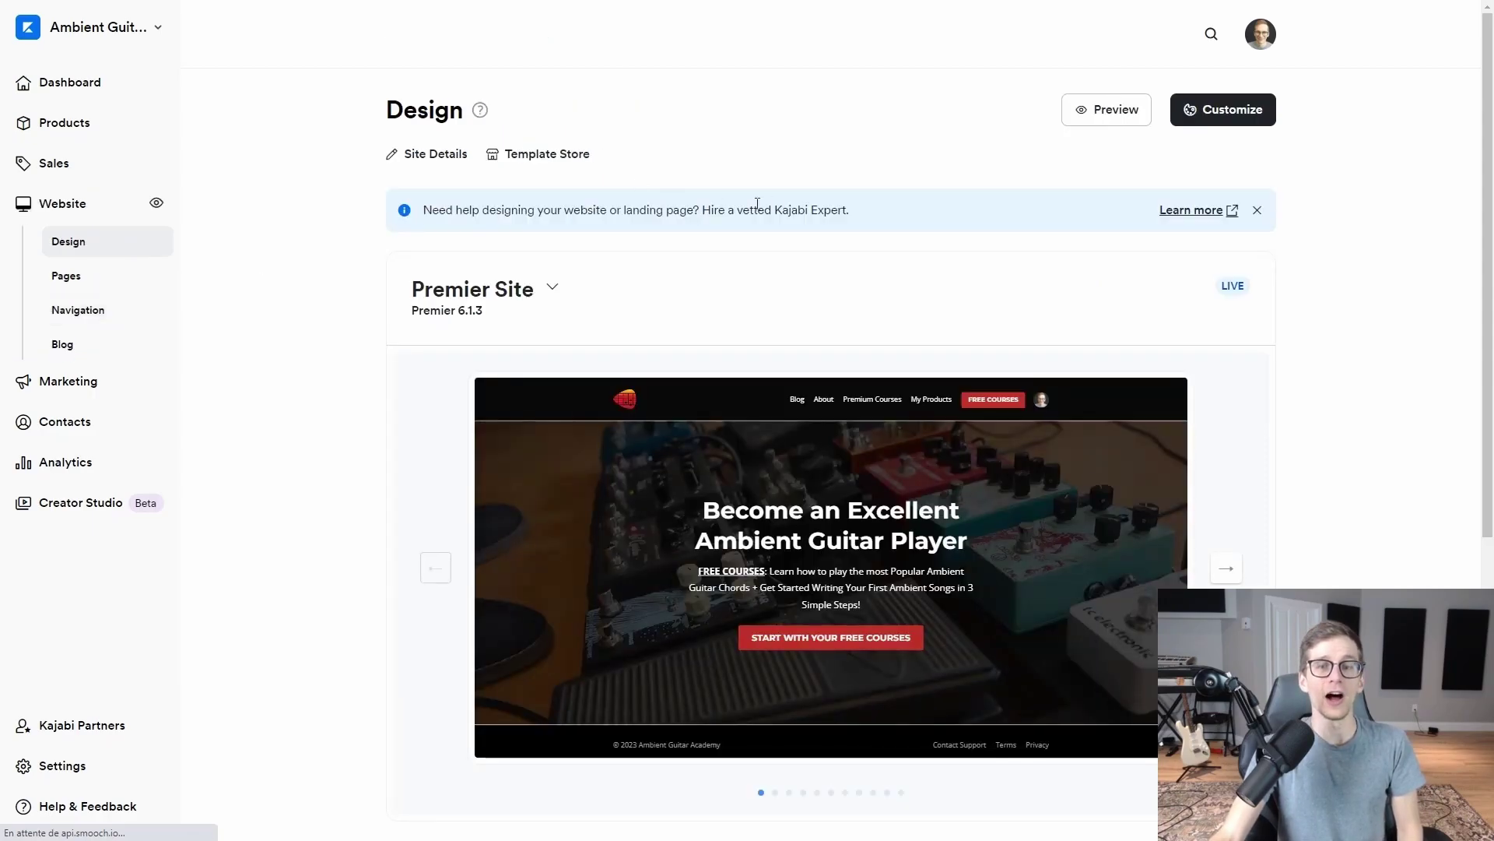
scroll(961, 350, down, 1)
mouse_move(781, 354)
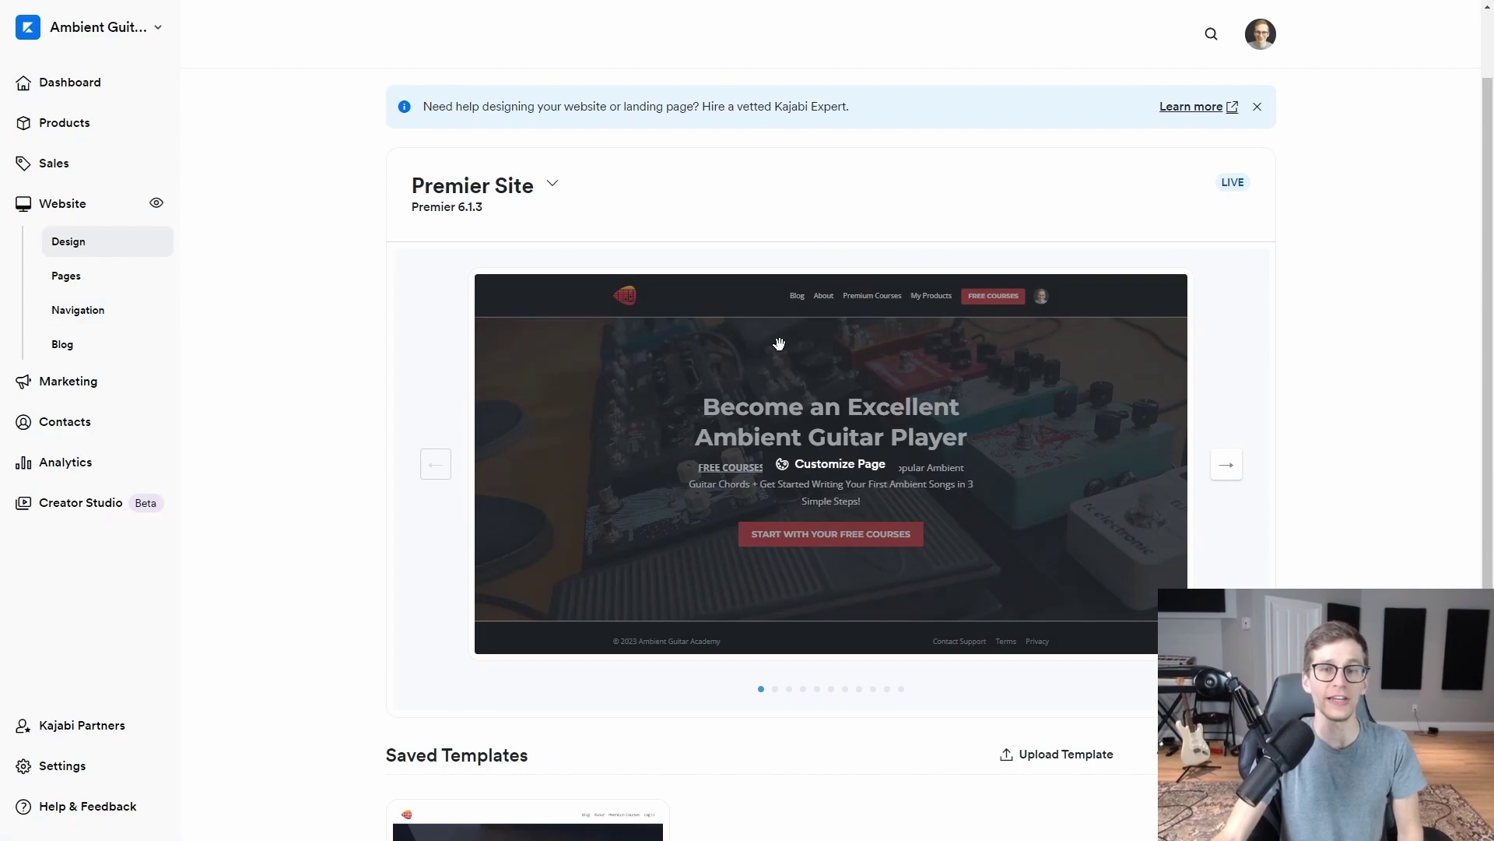
scroll(794, 337, down, 1)
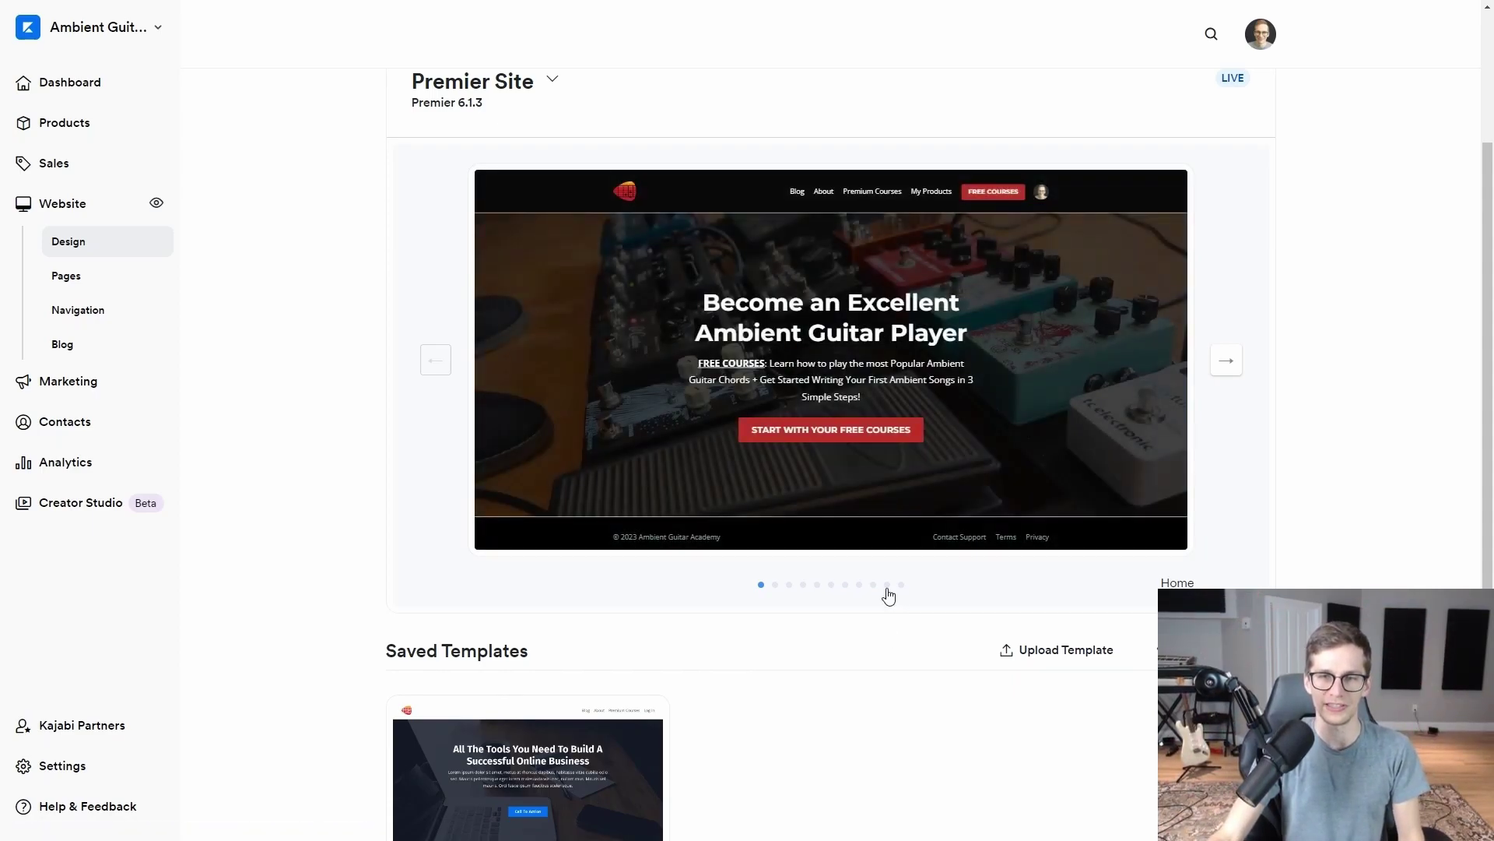
click(888, 586)
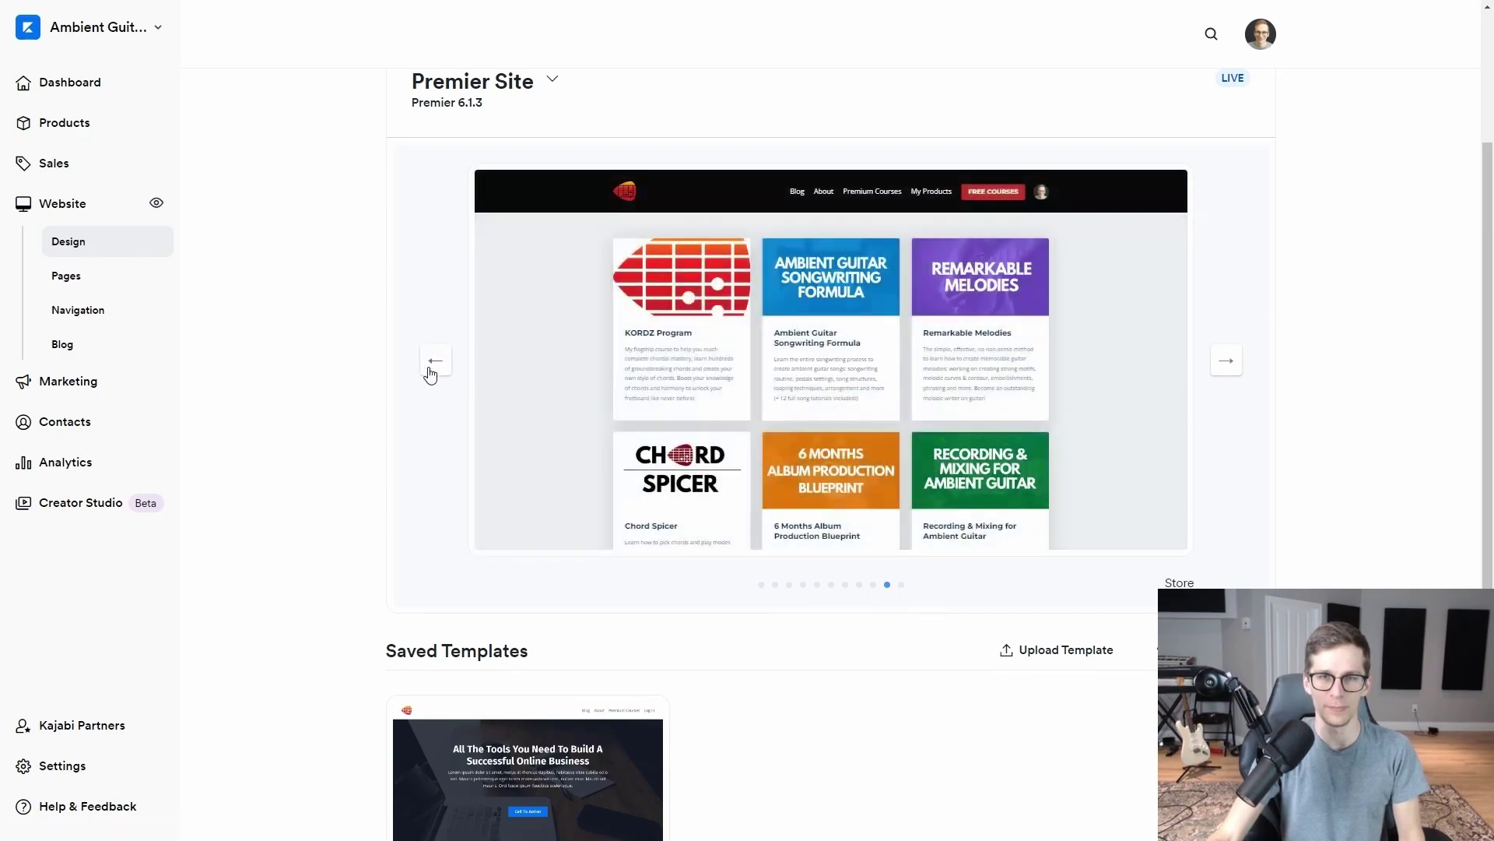
click(429, 372)
click(1226, 360)
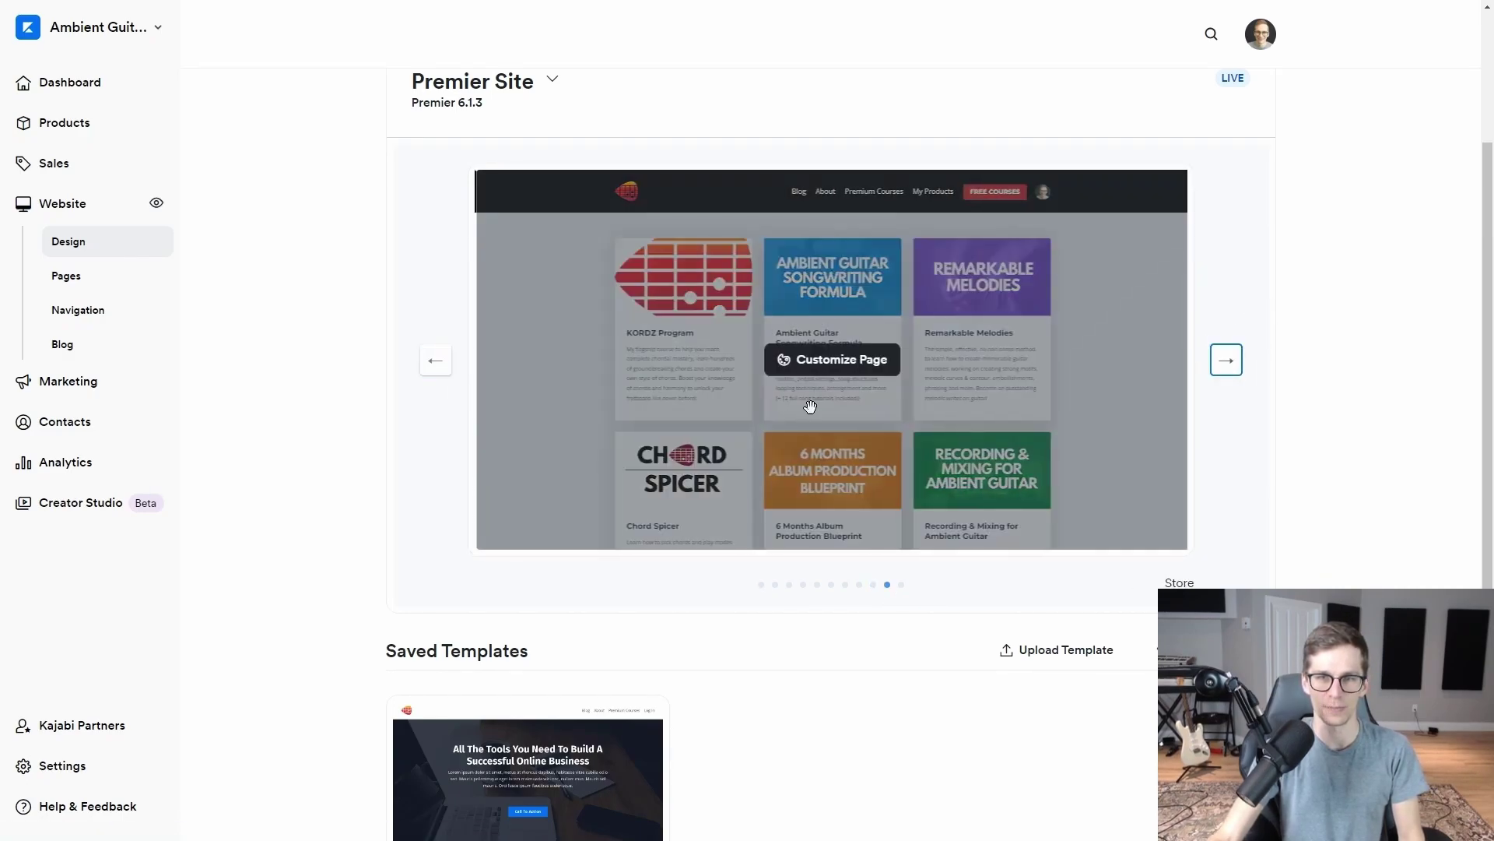
click(845, 368)
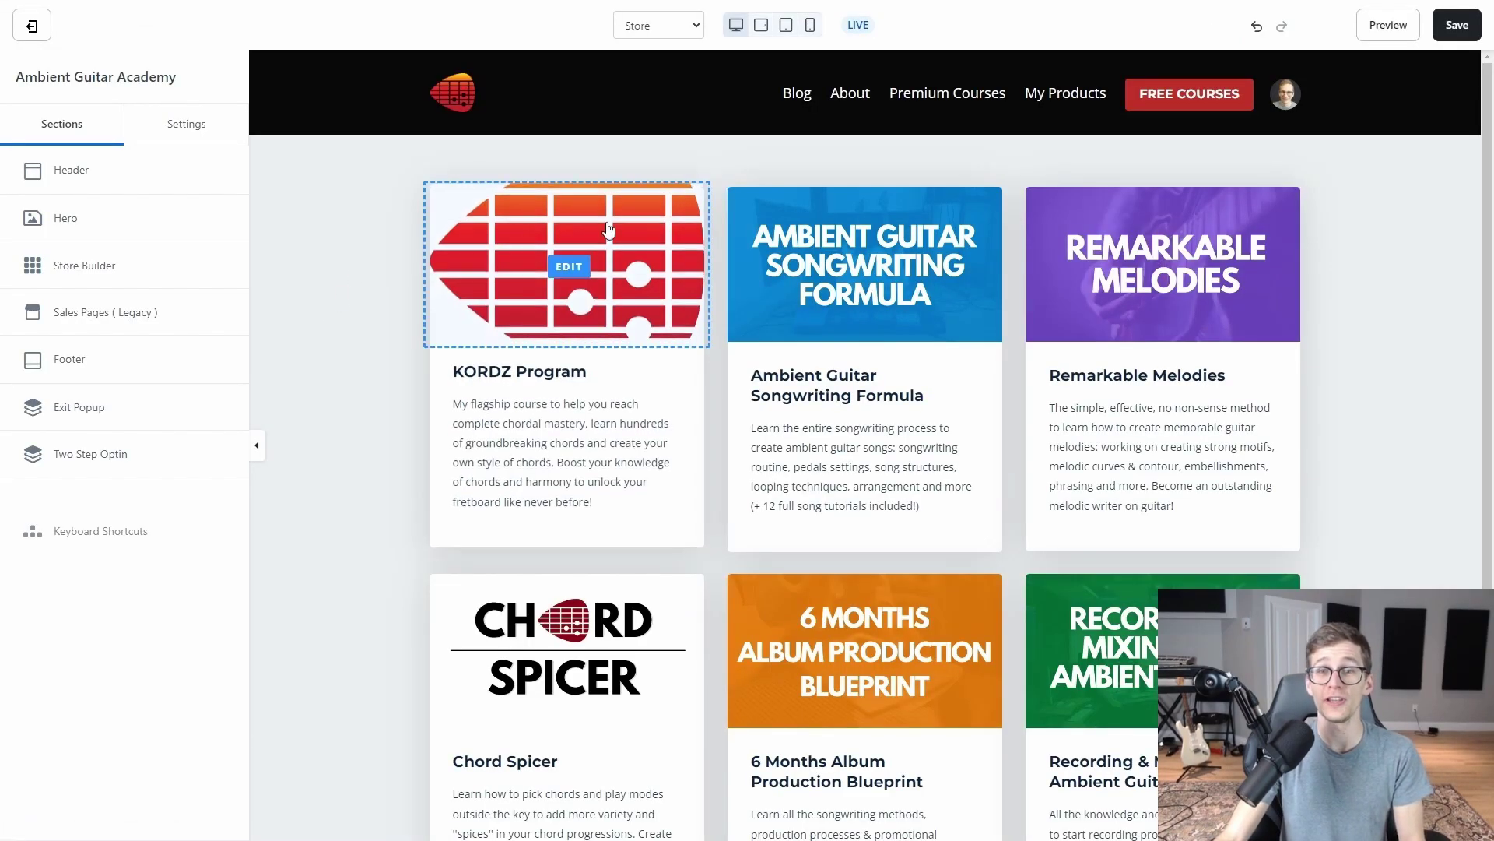
Step: Examine the Store page's course cards, and the KORDZ Program card's action, image, title, description and price settings in Store Builder
scroll(567, 374, down, 2)
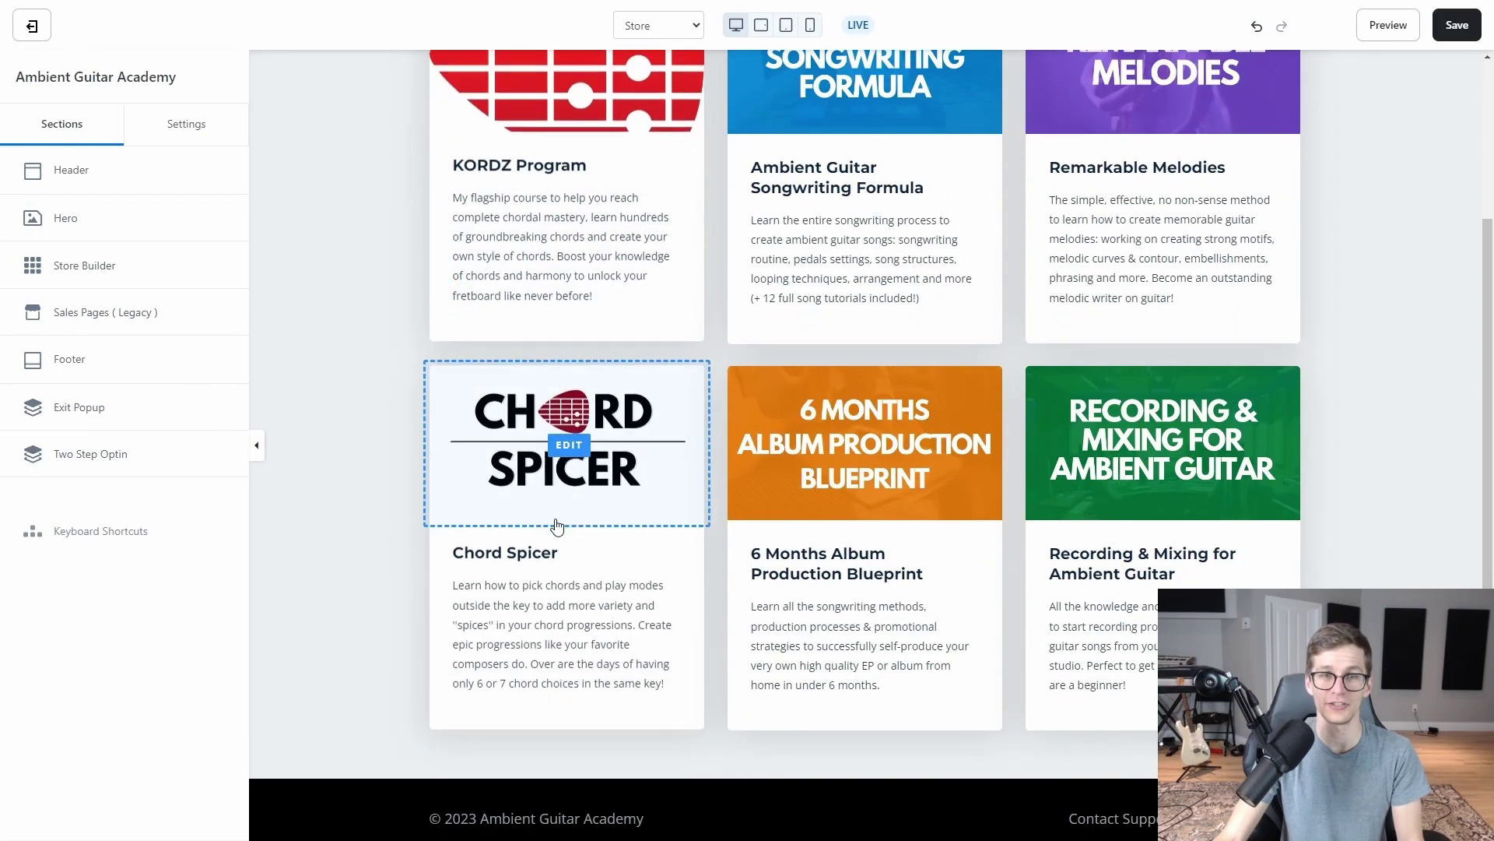
scroll(856, 312, up, 2)
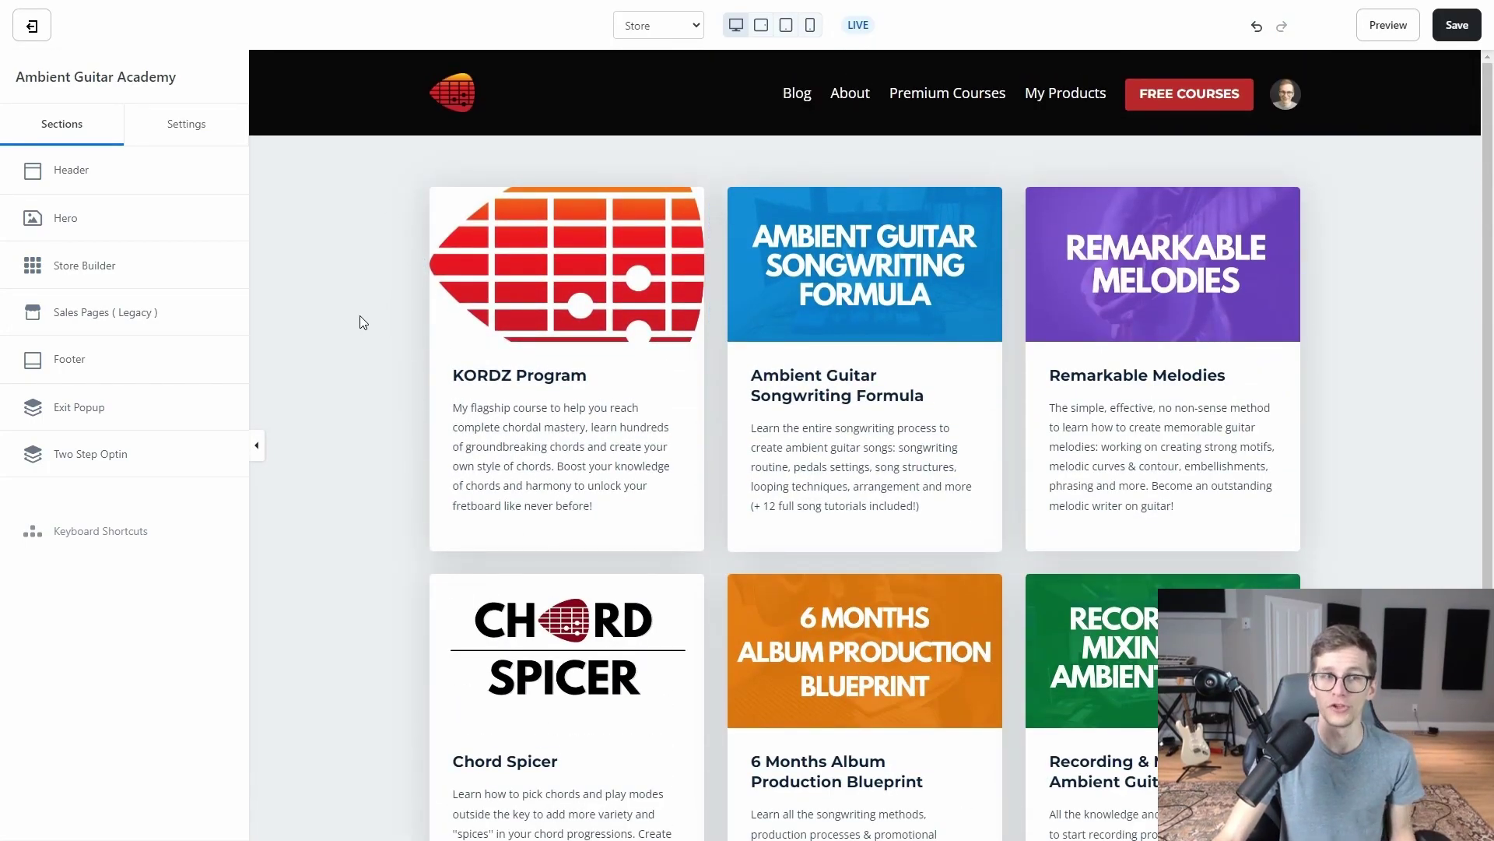
click(84, 266)
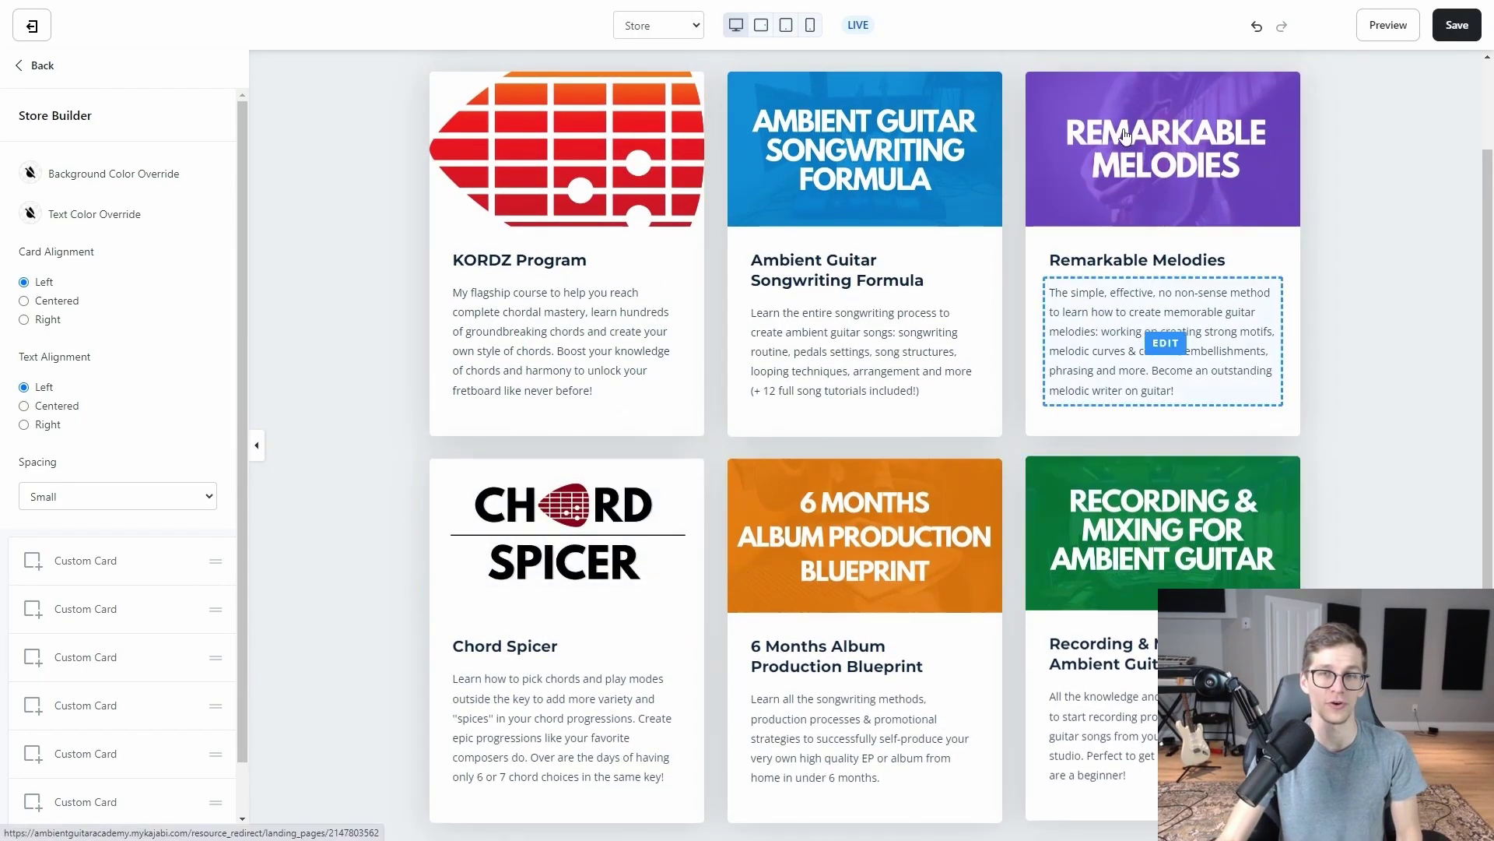
scroll(125, 467, down, 1)
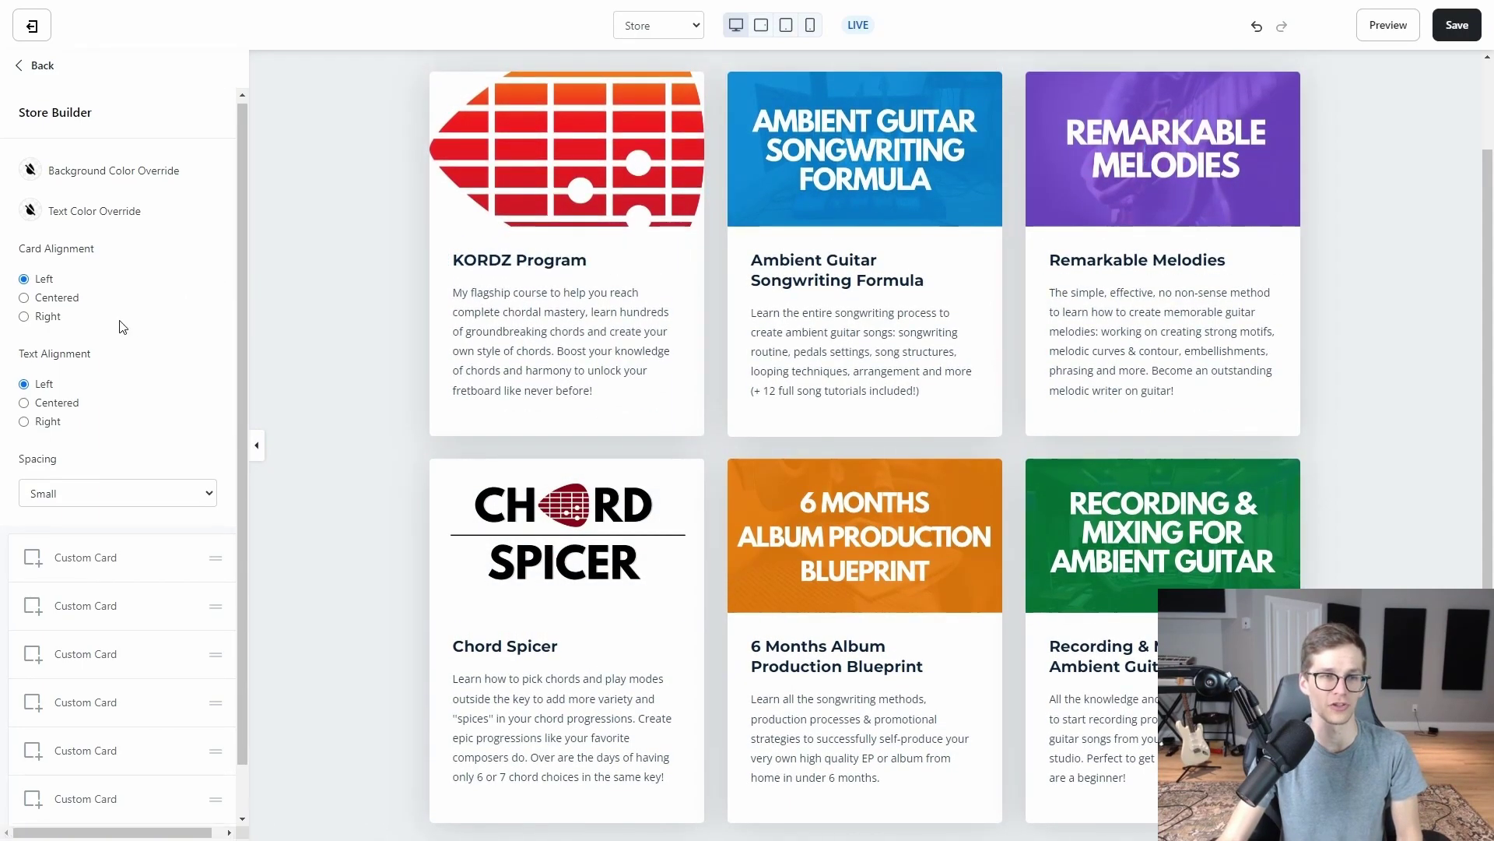
click(77, 508)
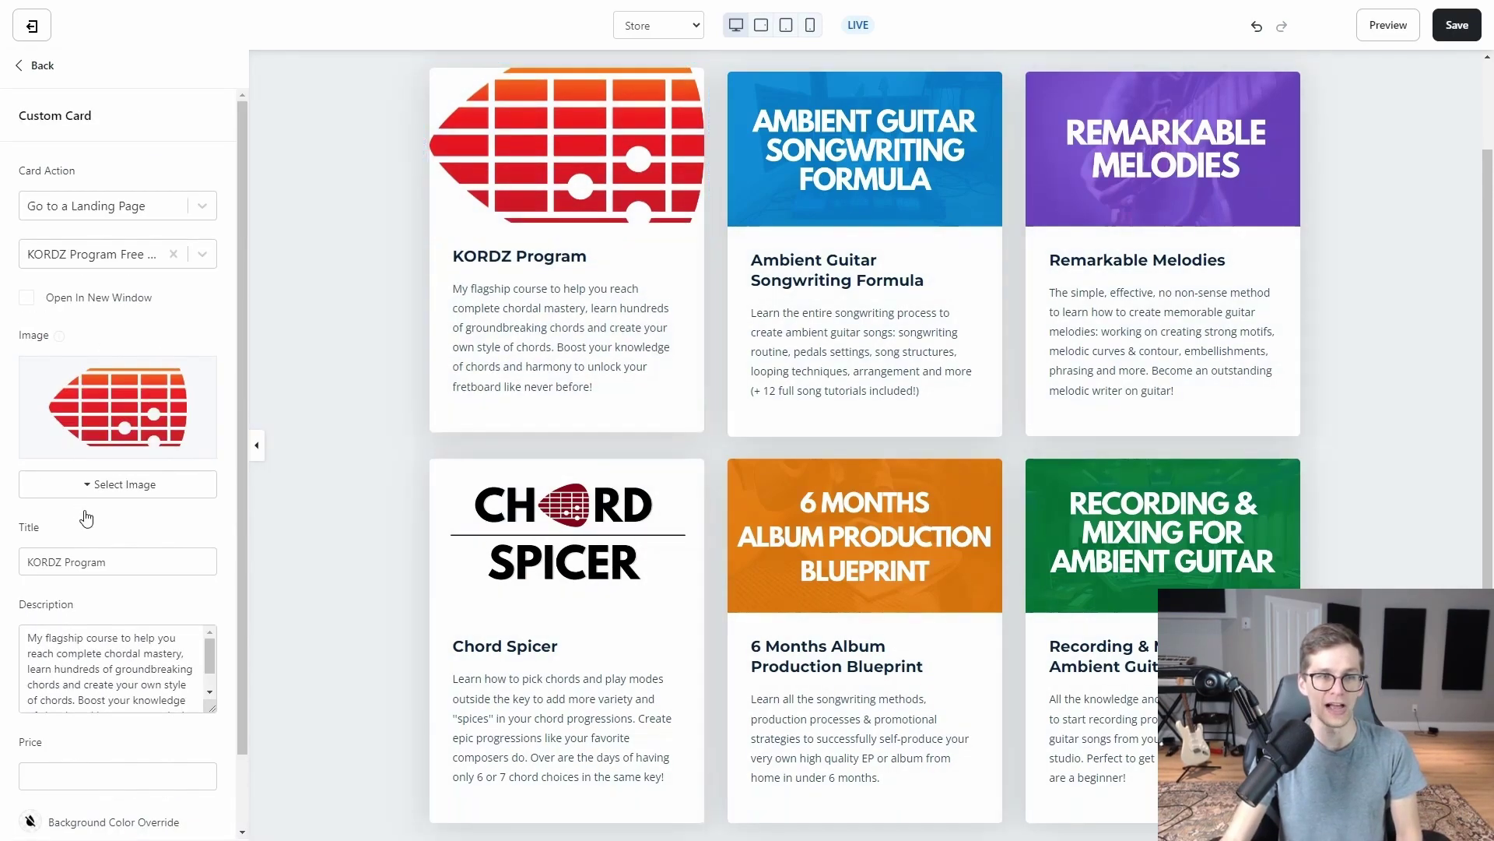
scroll(100, 475, down, 2)
scroll(115, 214, up, 2)
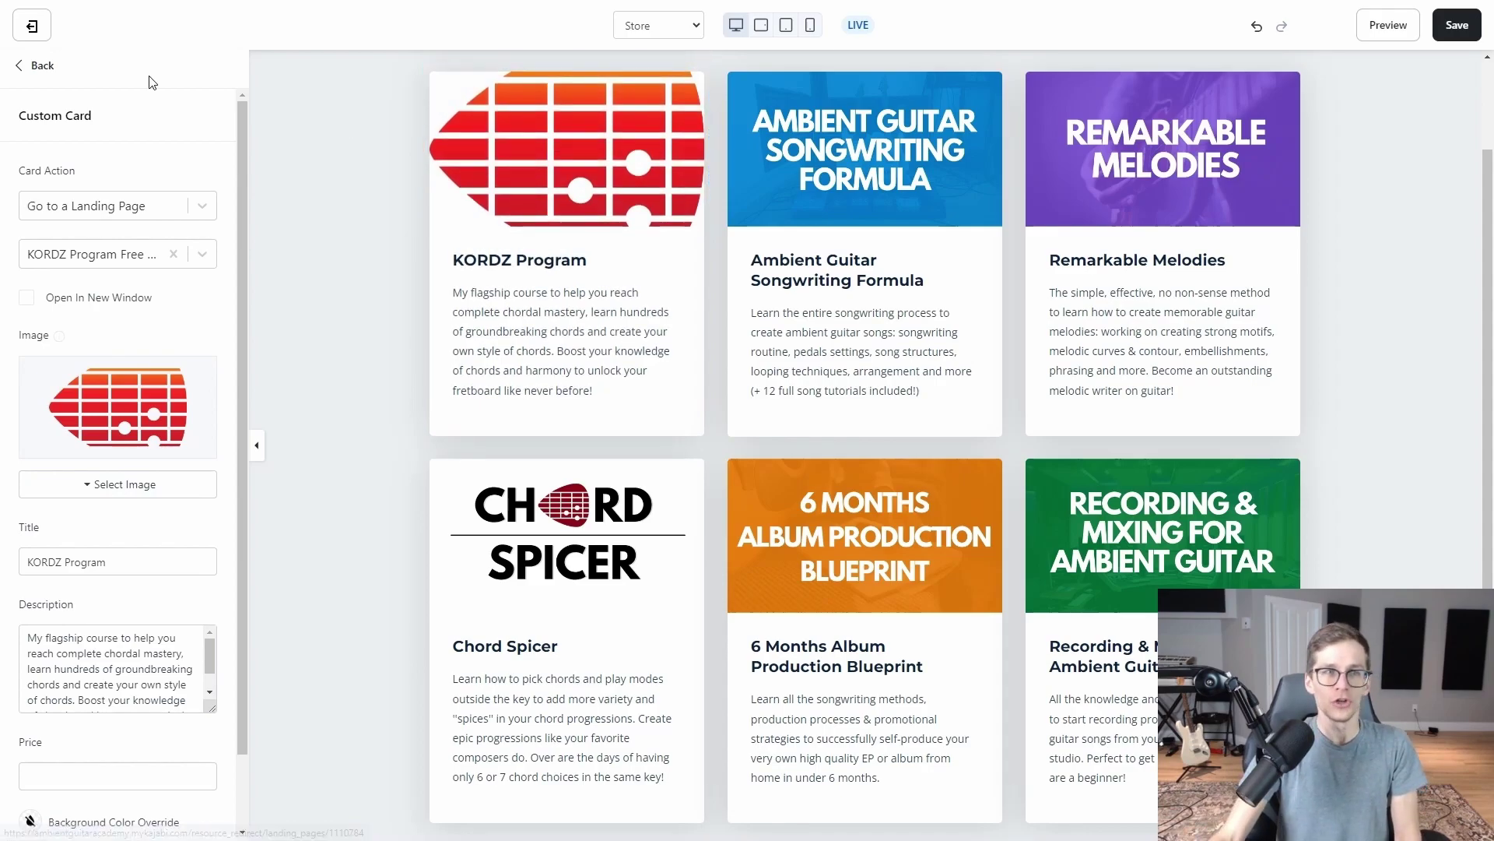
Step: Add a new Custom Card to the Store page's Store Builder section
click(53, 72)
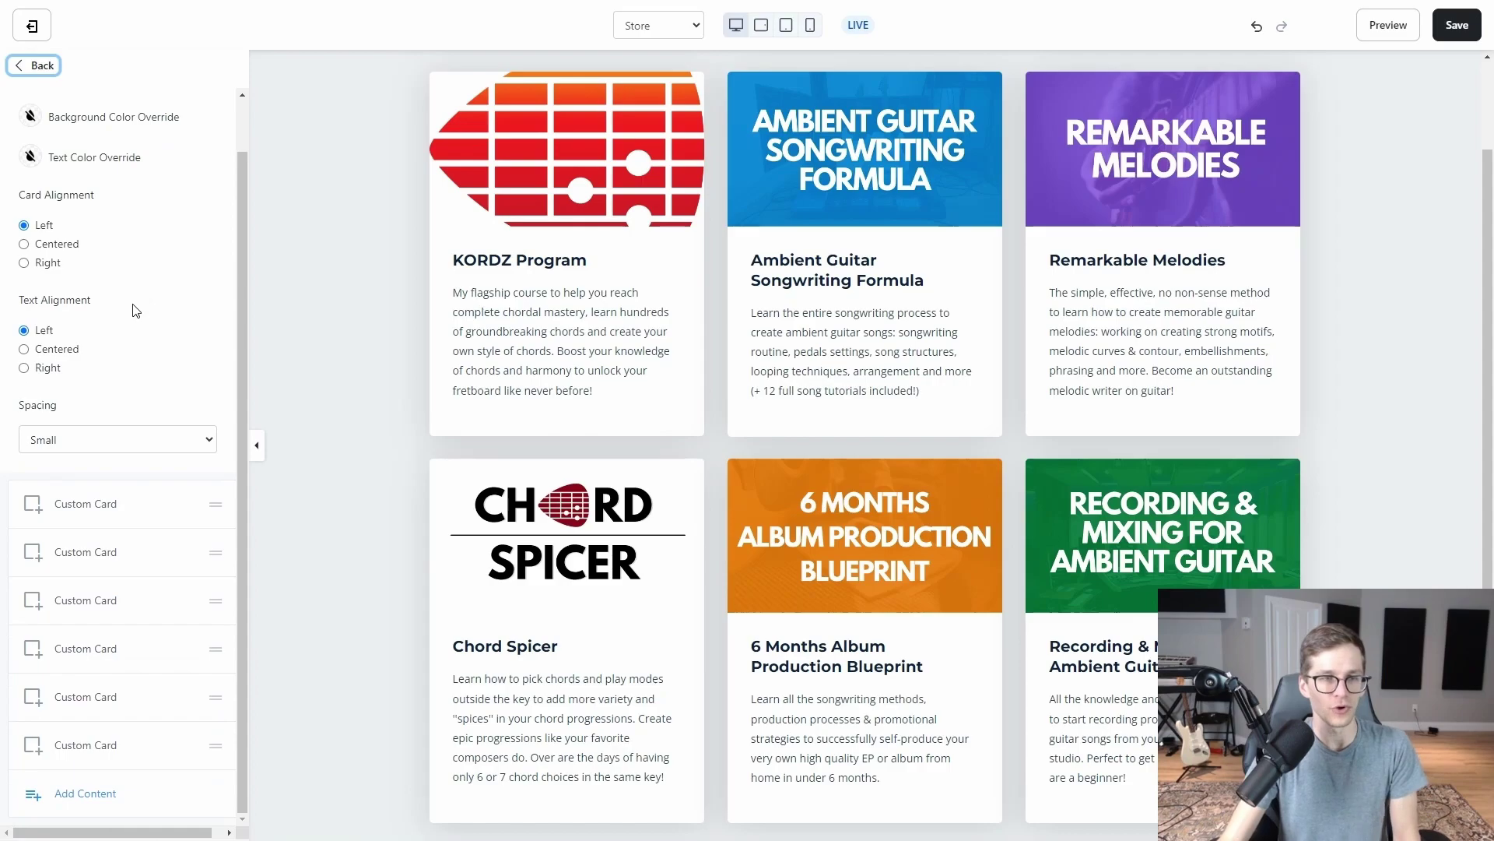
click(76, 800)
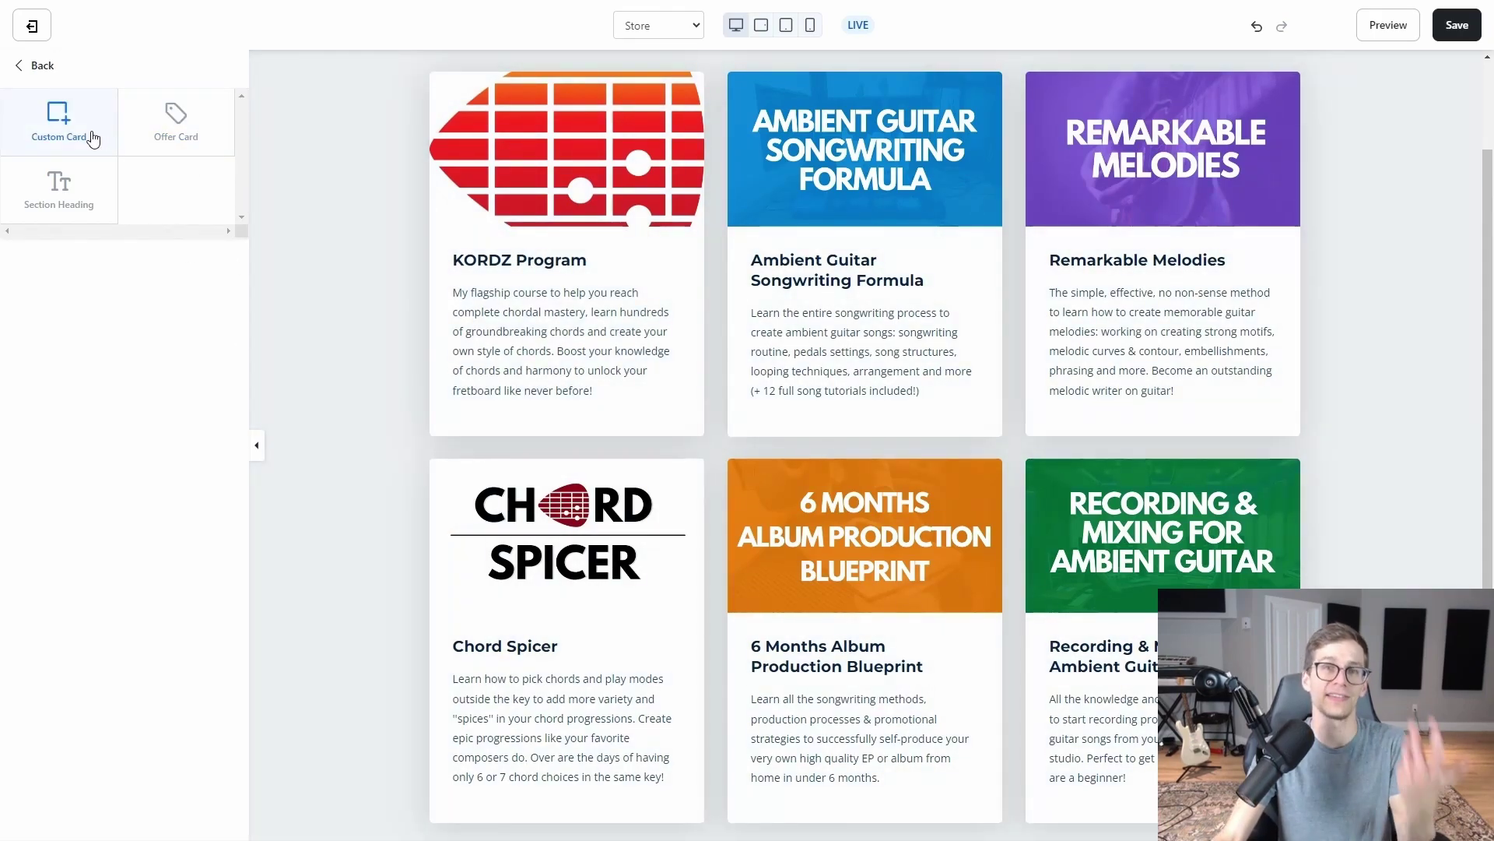
click(52, 126)
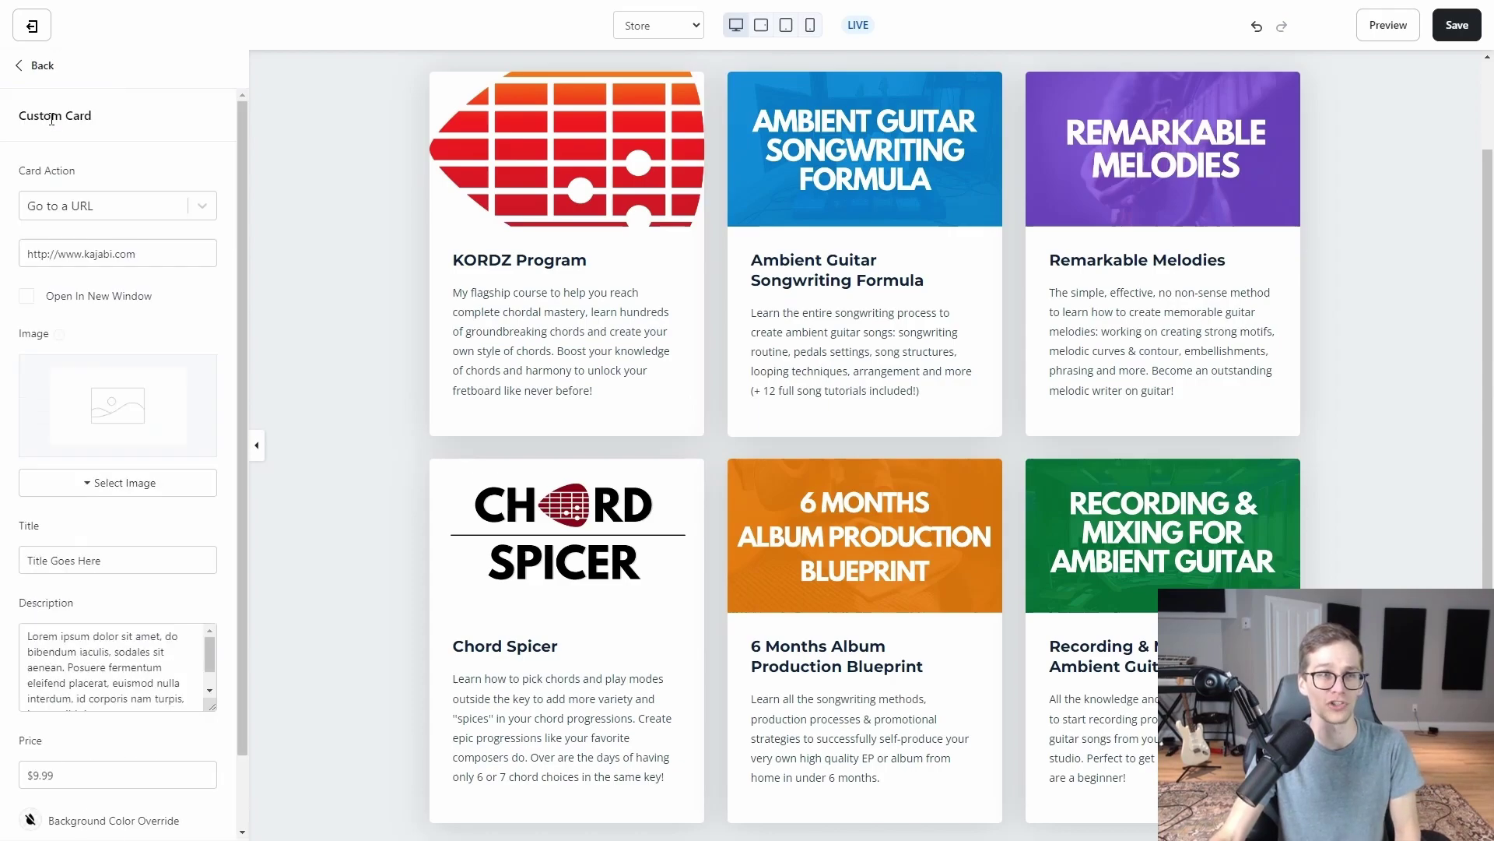
Step: Set the new card's action to Go to a Landing Page, targeting 6 Months Album Production Blueprint (website)
click(86, 206)
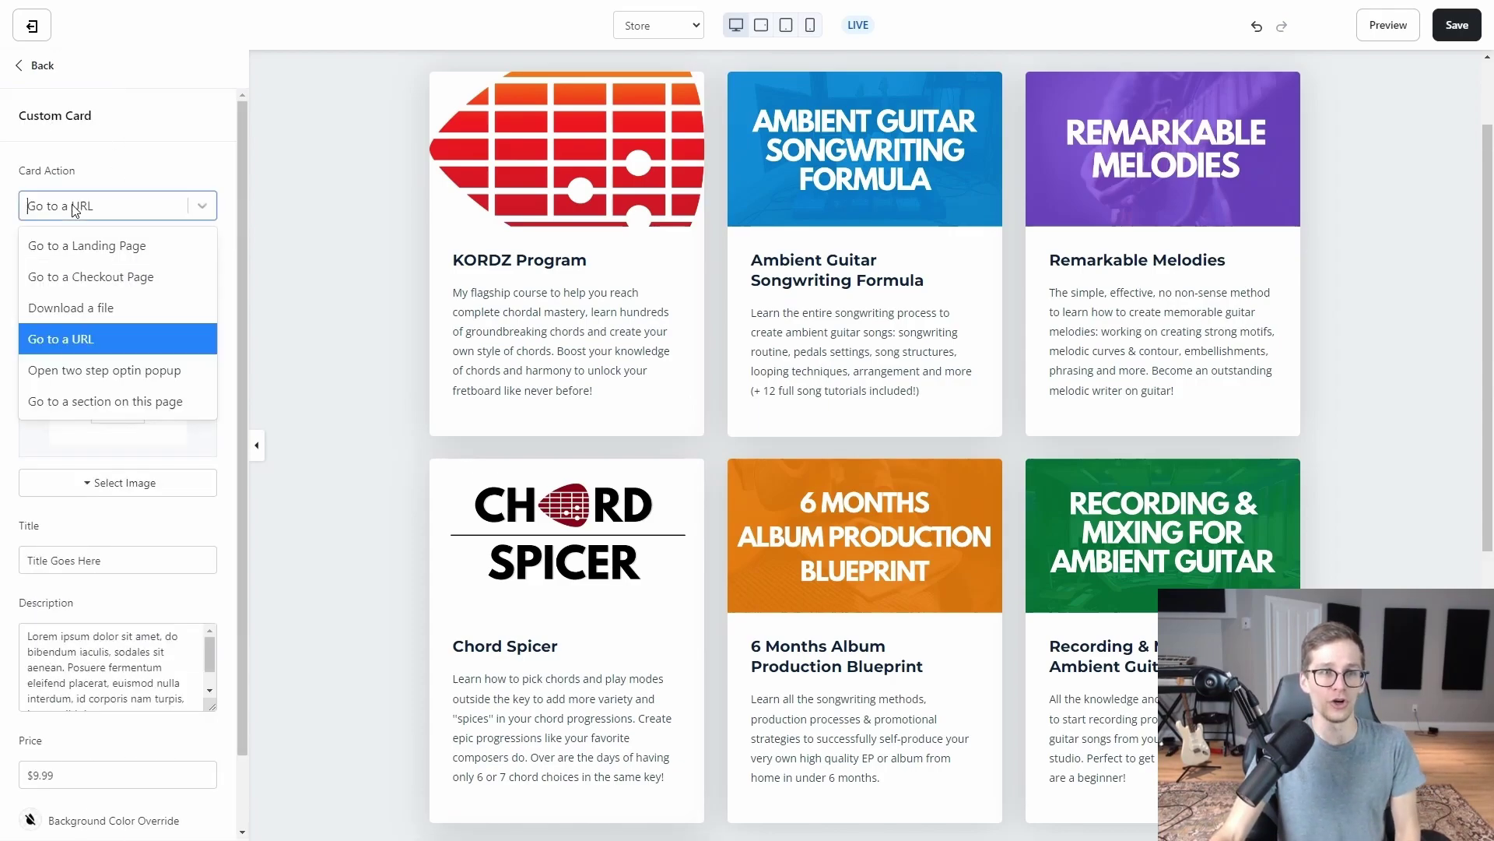
click(75, 248)
click(87, 255)
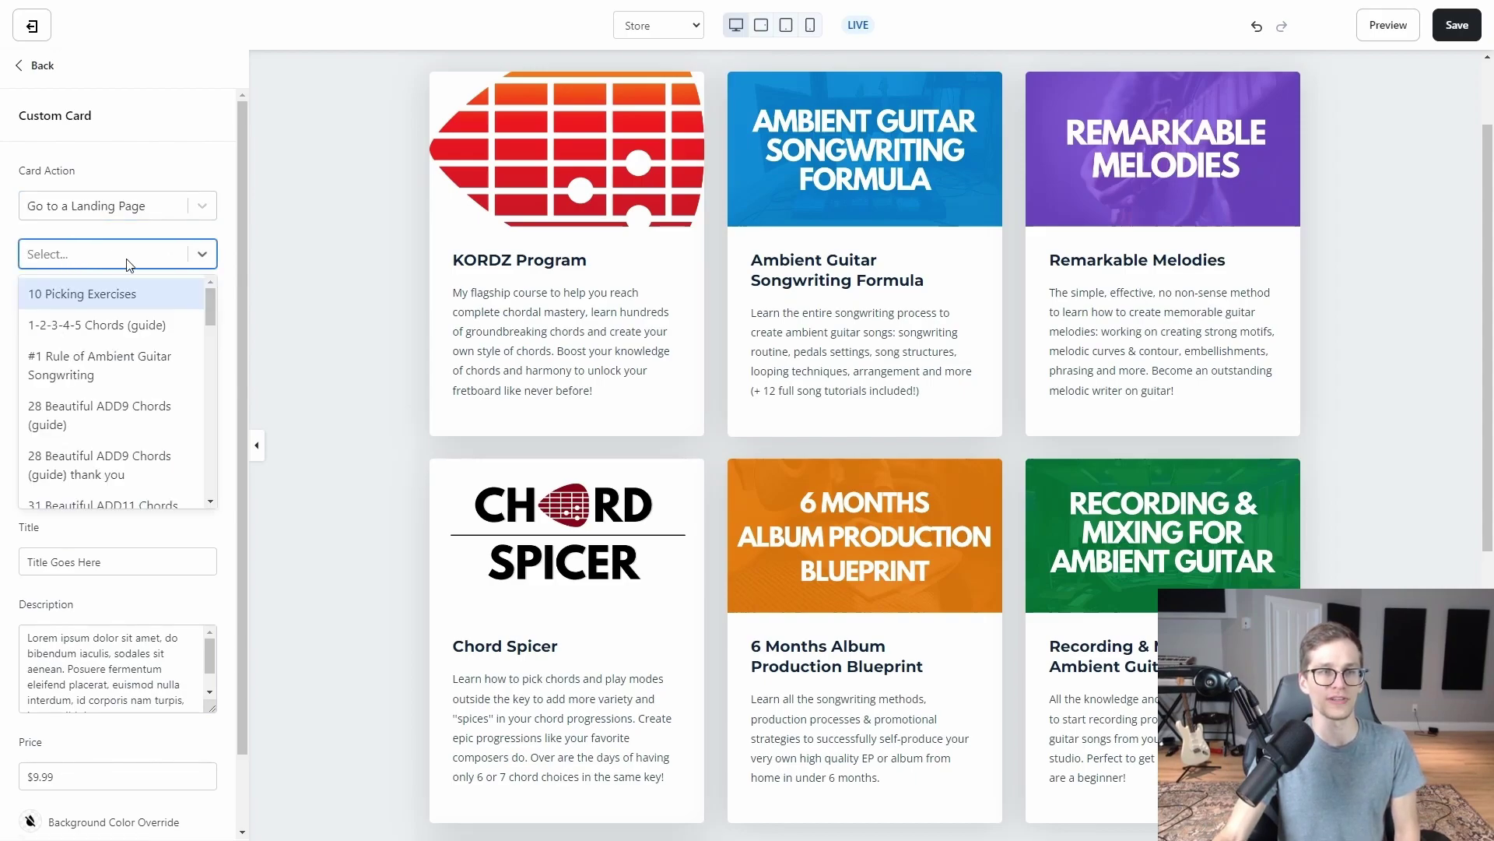
scroll(95, 343, down, 3)
scroll(109, 389, down, 6)
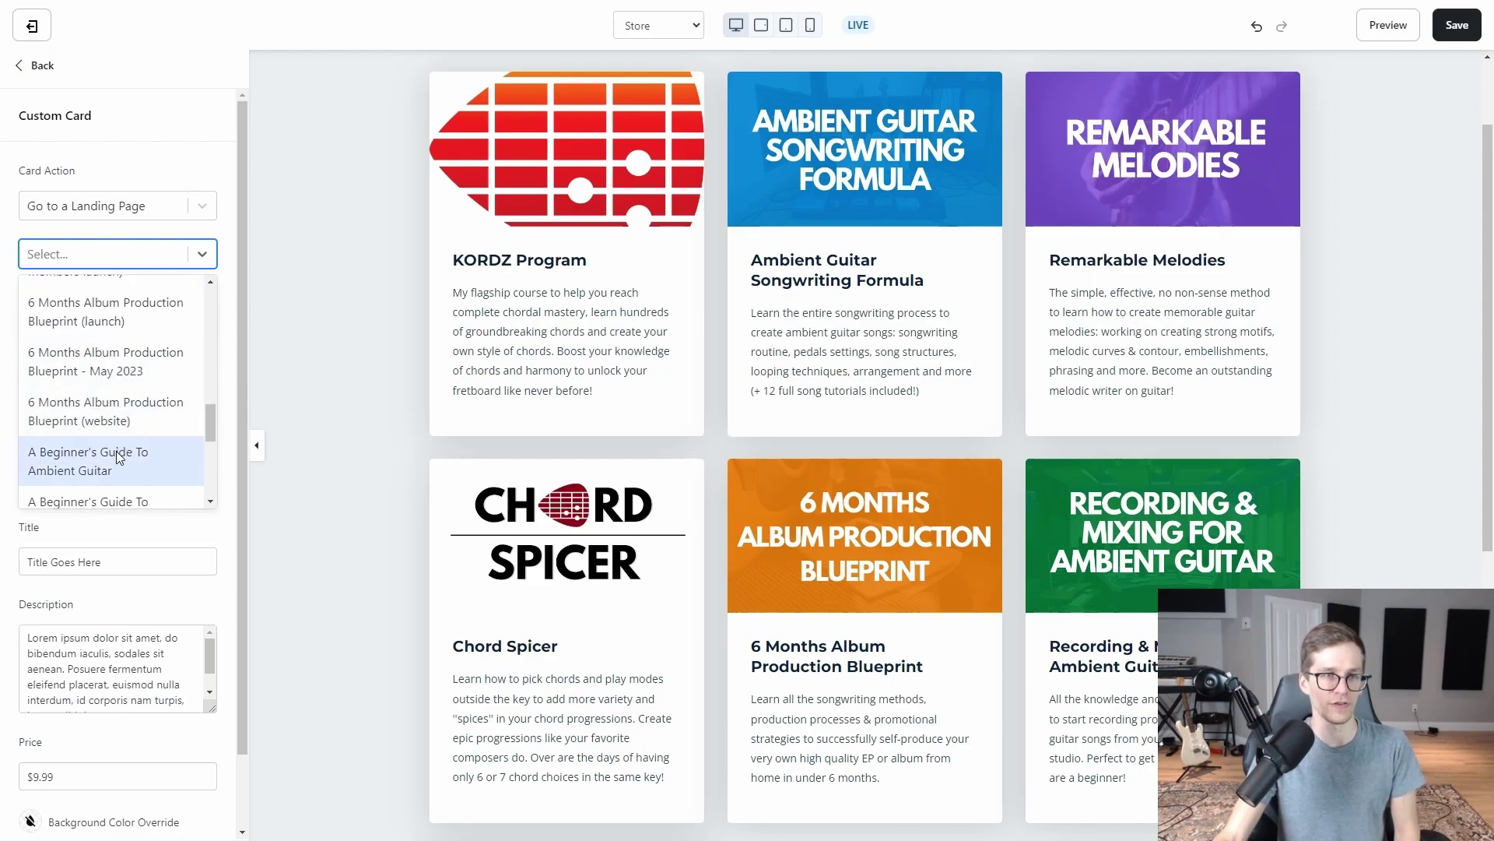
click(92, 422)
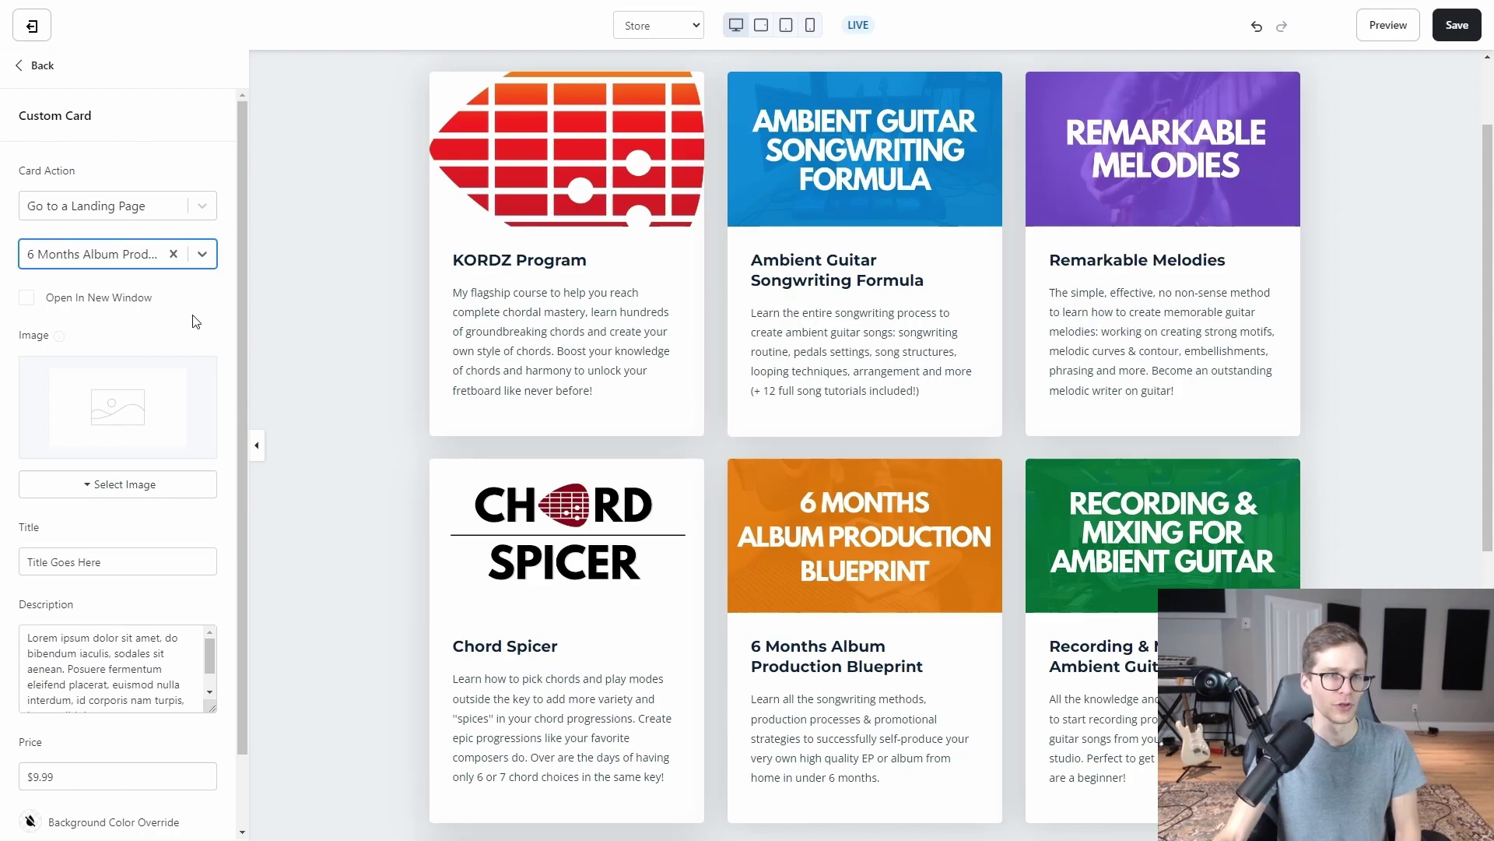
Step: Clear the price from the new custom card below Chord Spicer
scroll(162, 328, down, 1)
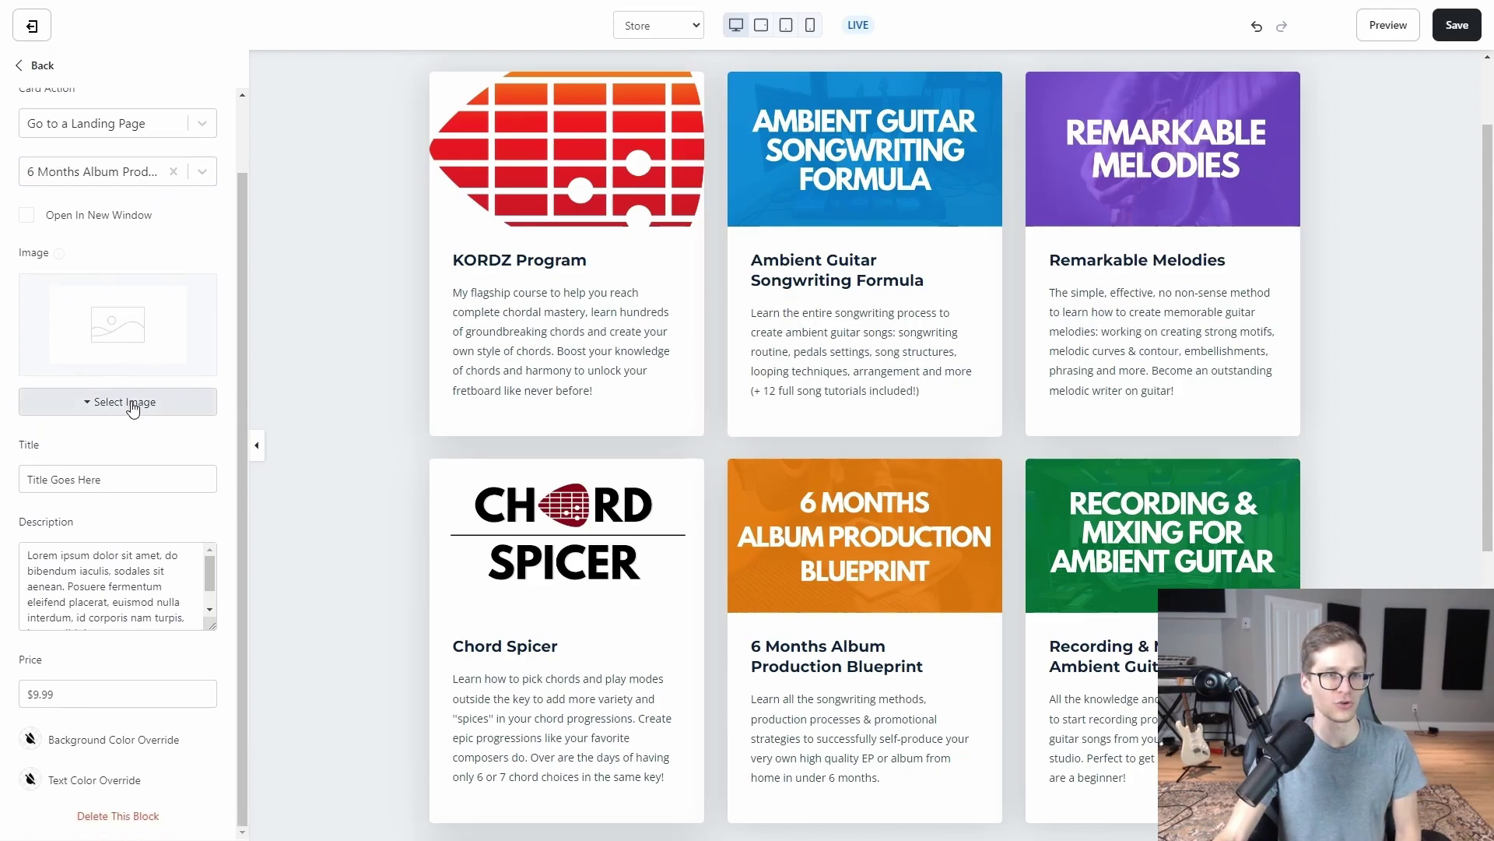
scroll(545, 467, down, 6)
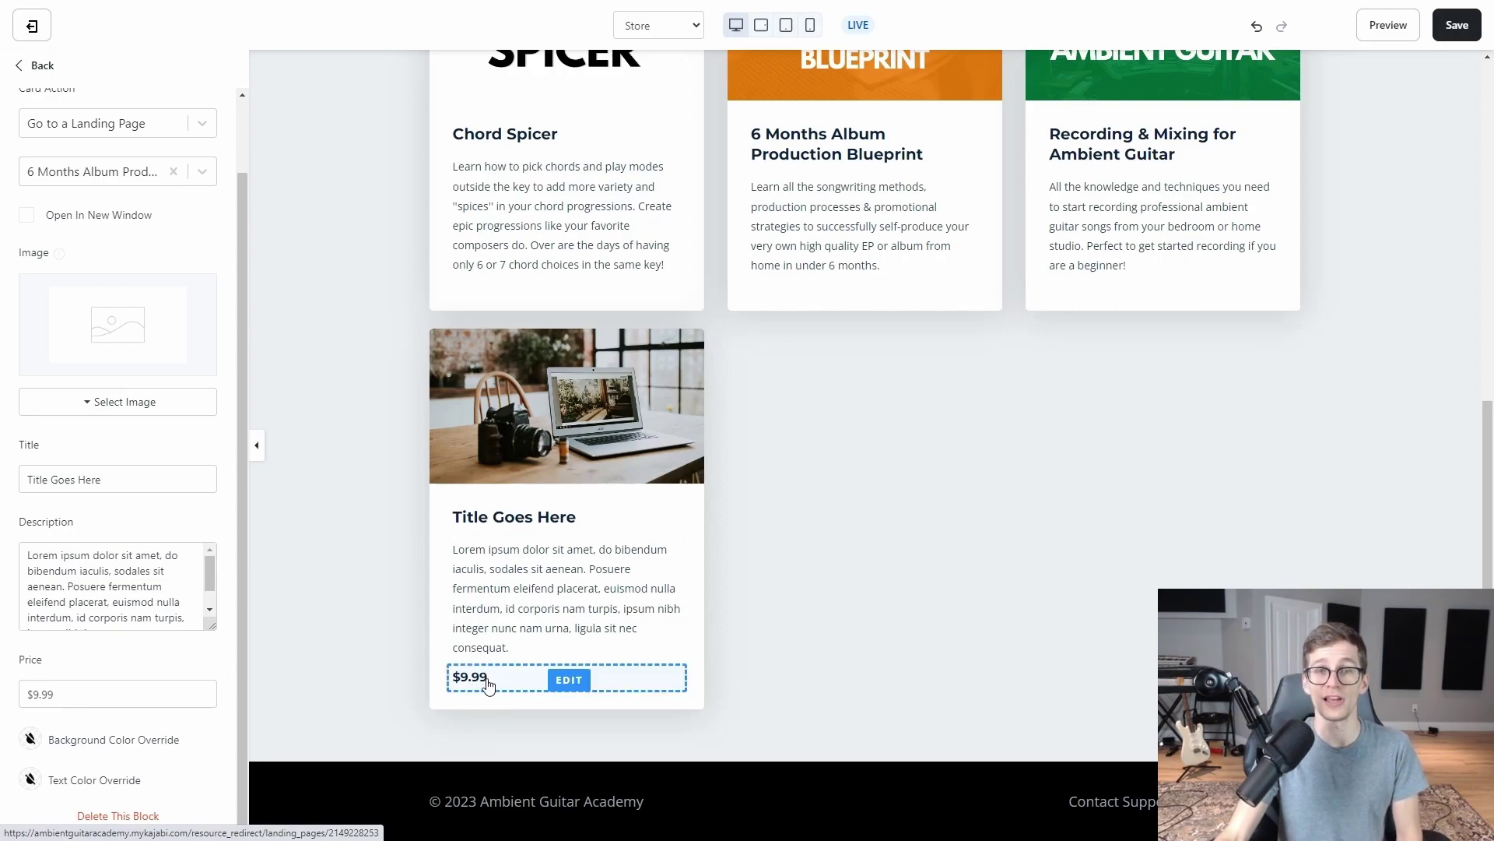
scroll(486, 679, up, 5)
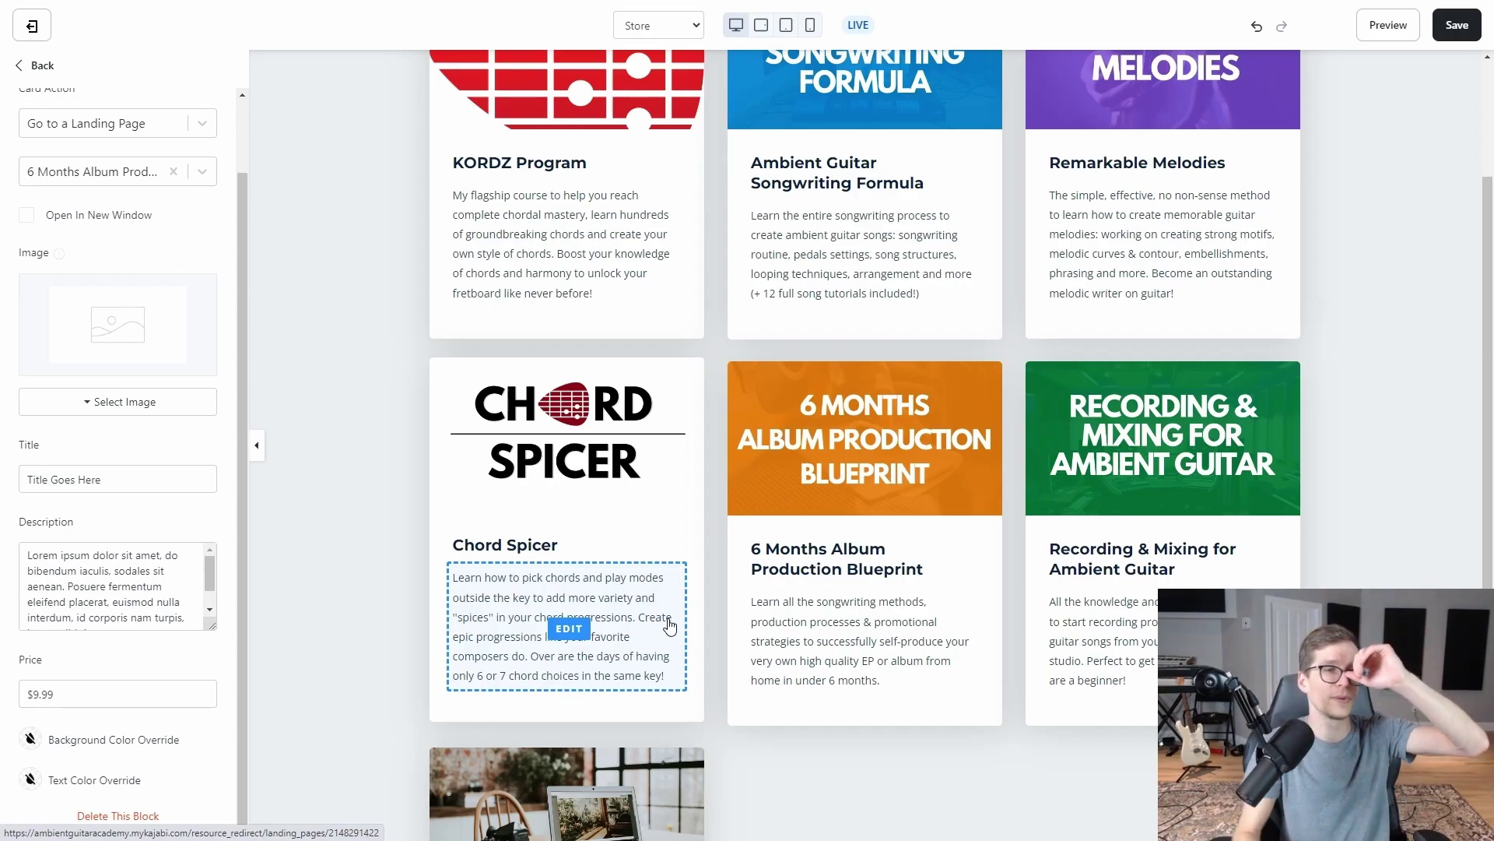
scroll(570, 437, down, 4)
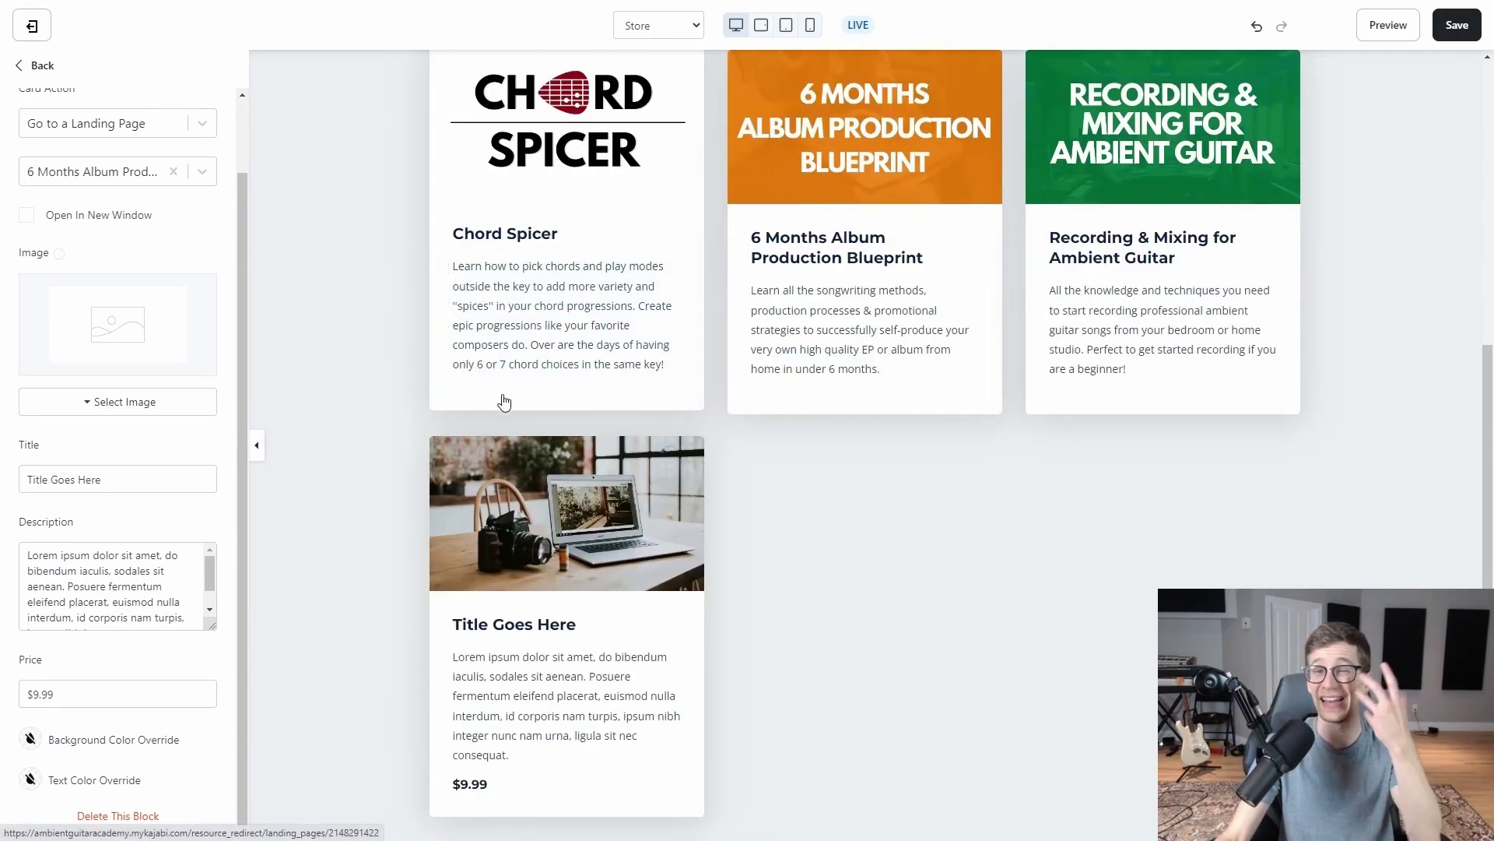
scroll(545, 467, down, 1)
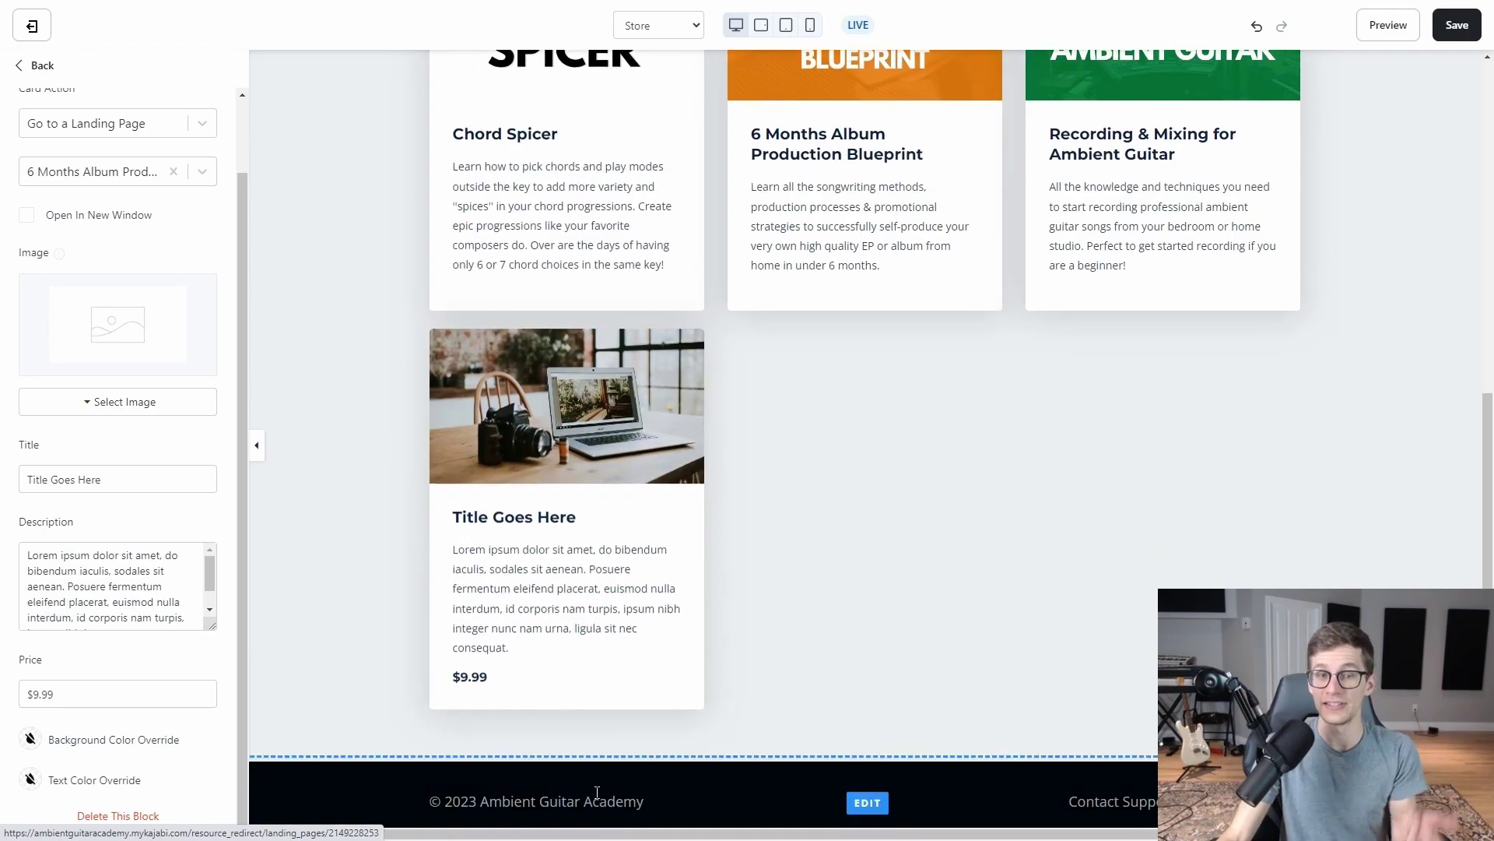
click(470, 676)
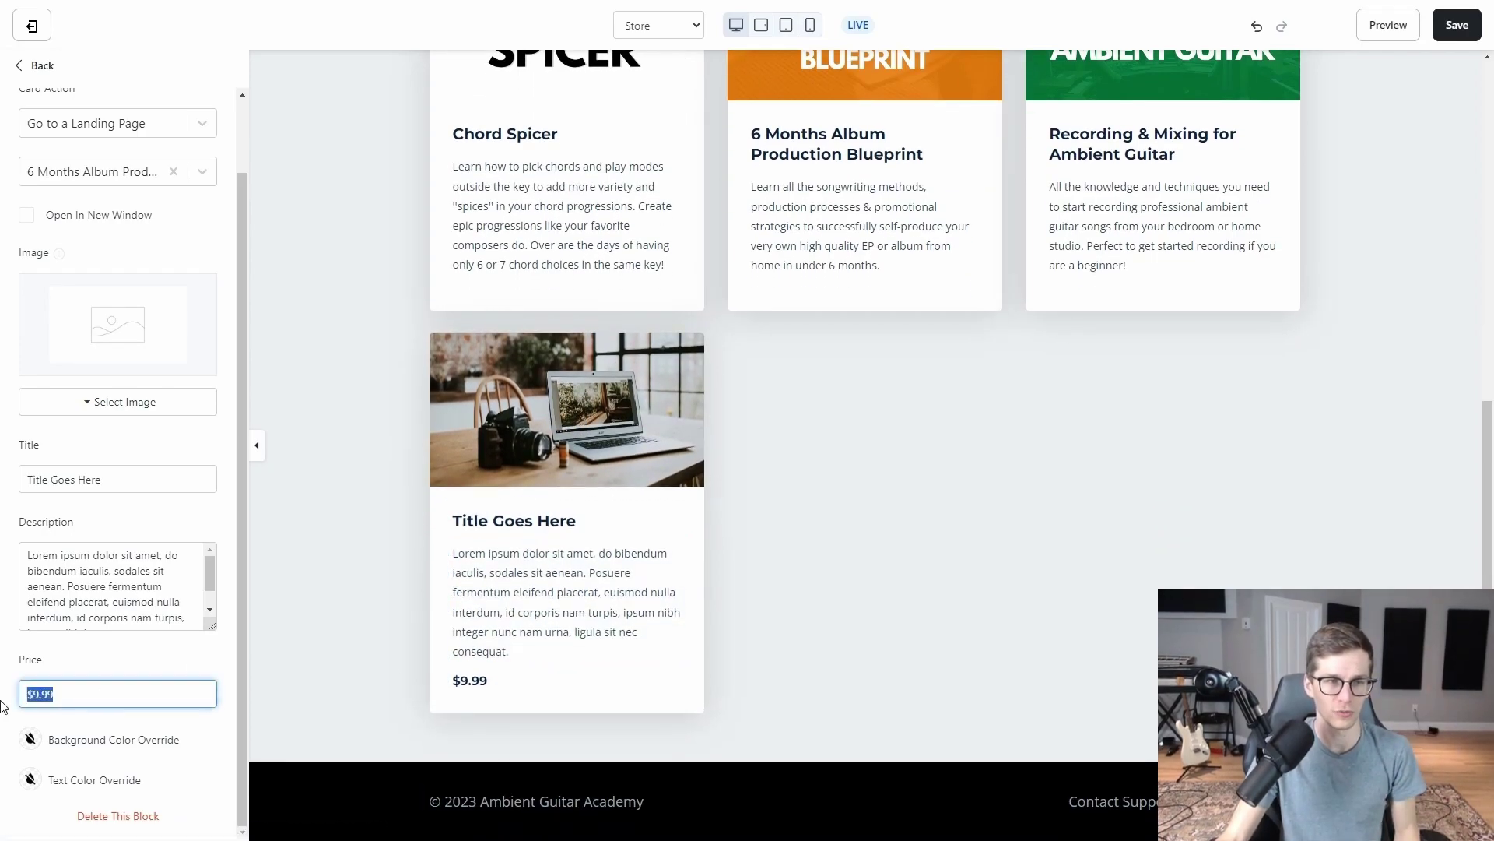
key(BackSpace)
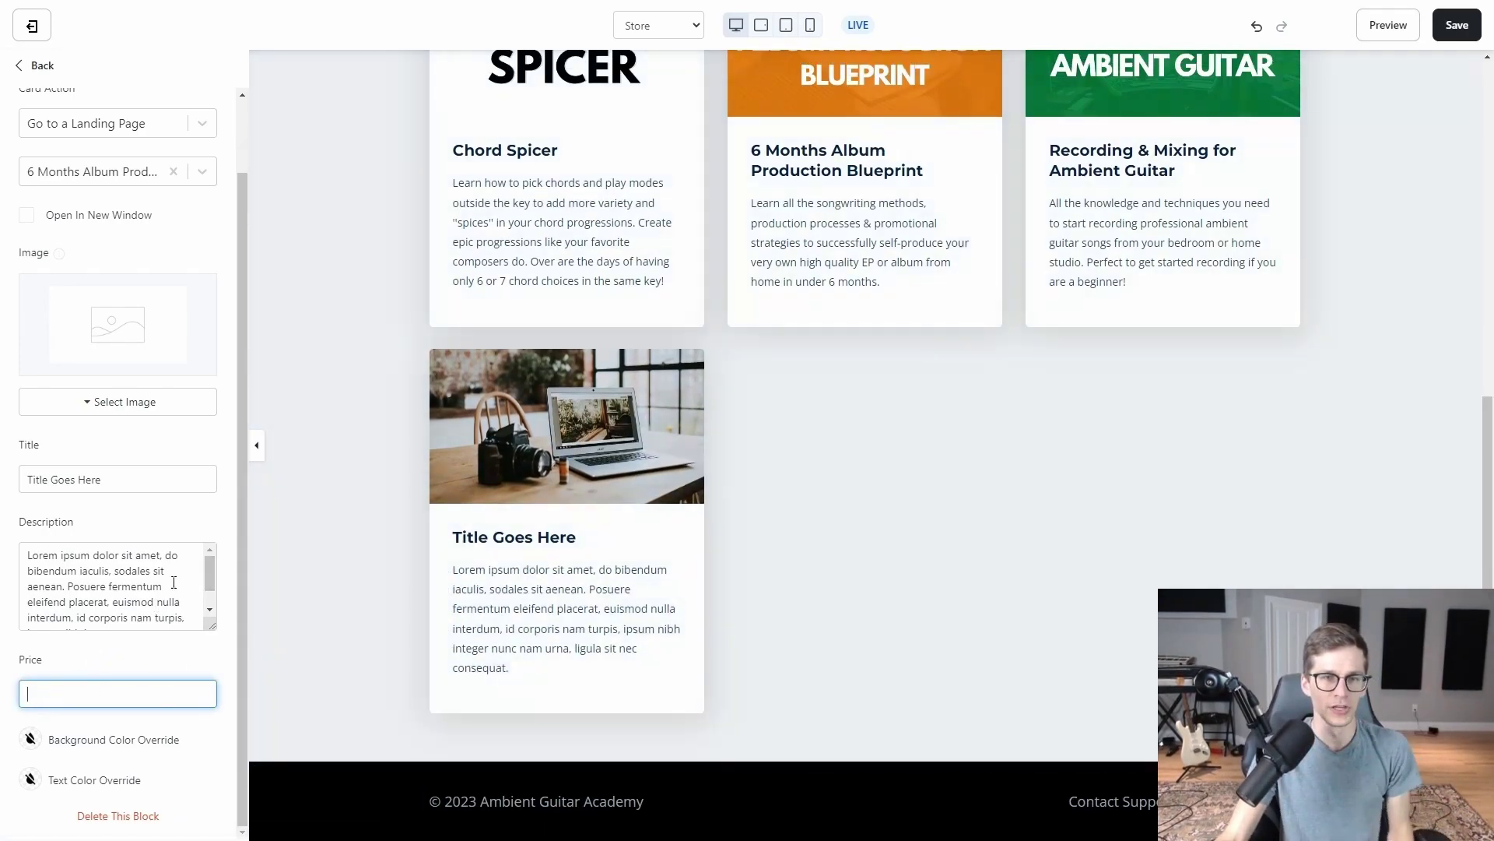
Step: Switch to the ALL ACCESS PASS design in Canva, try a red background, and set it back to black
scroll(118, 601, up, 1)
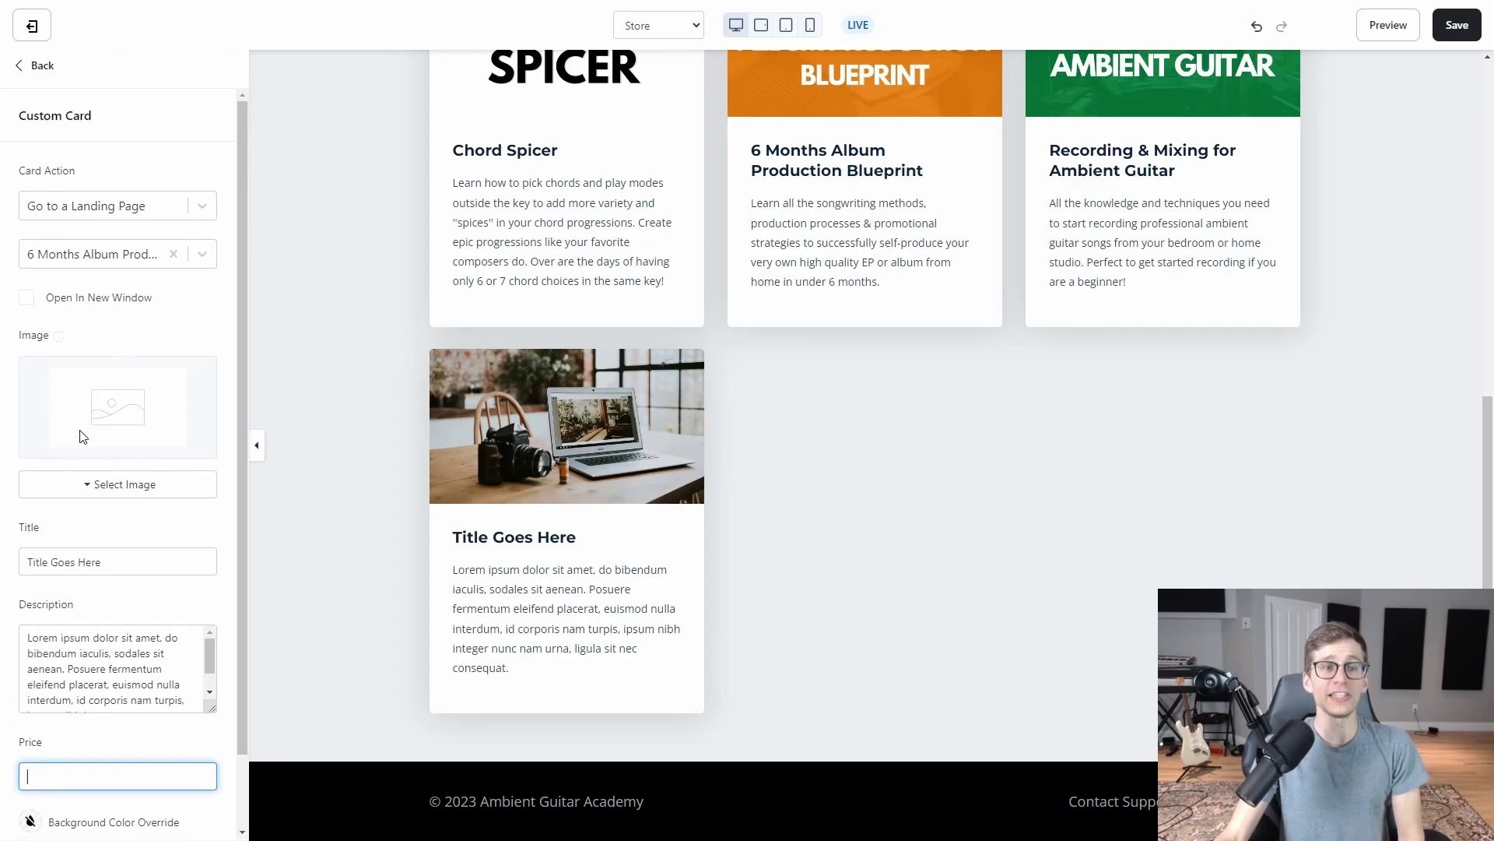
scroll(350, 576, up, 4)
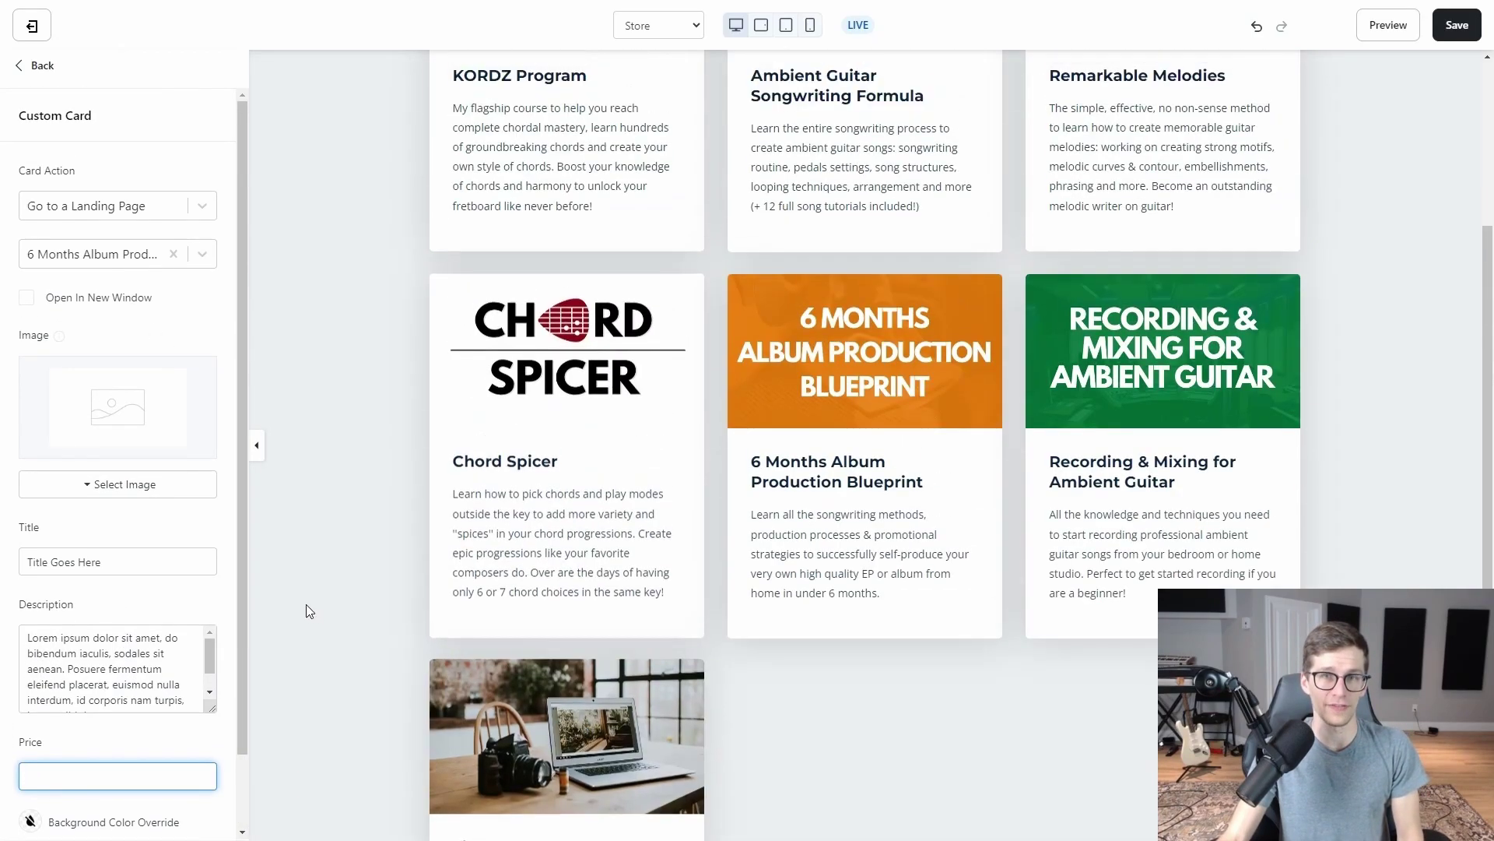
scroll(358, 600, up, 4)
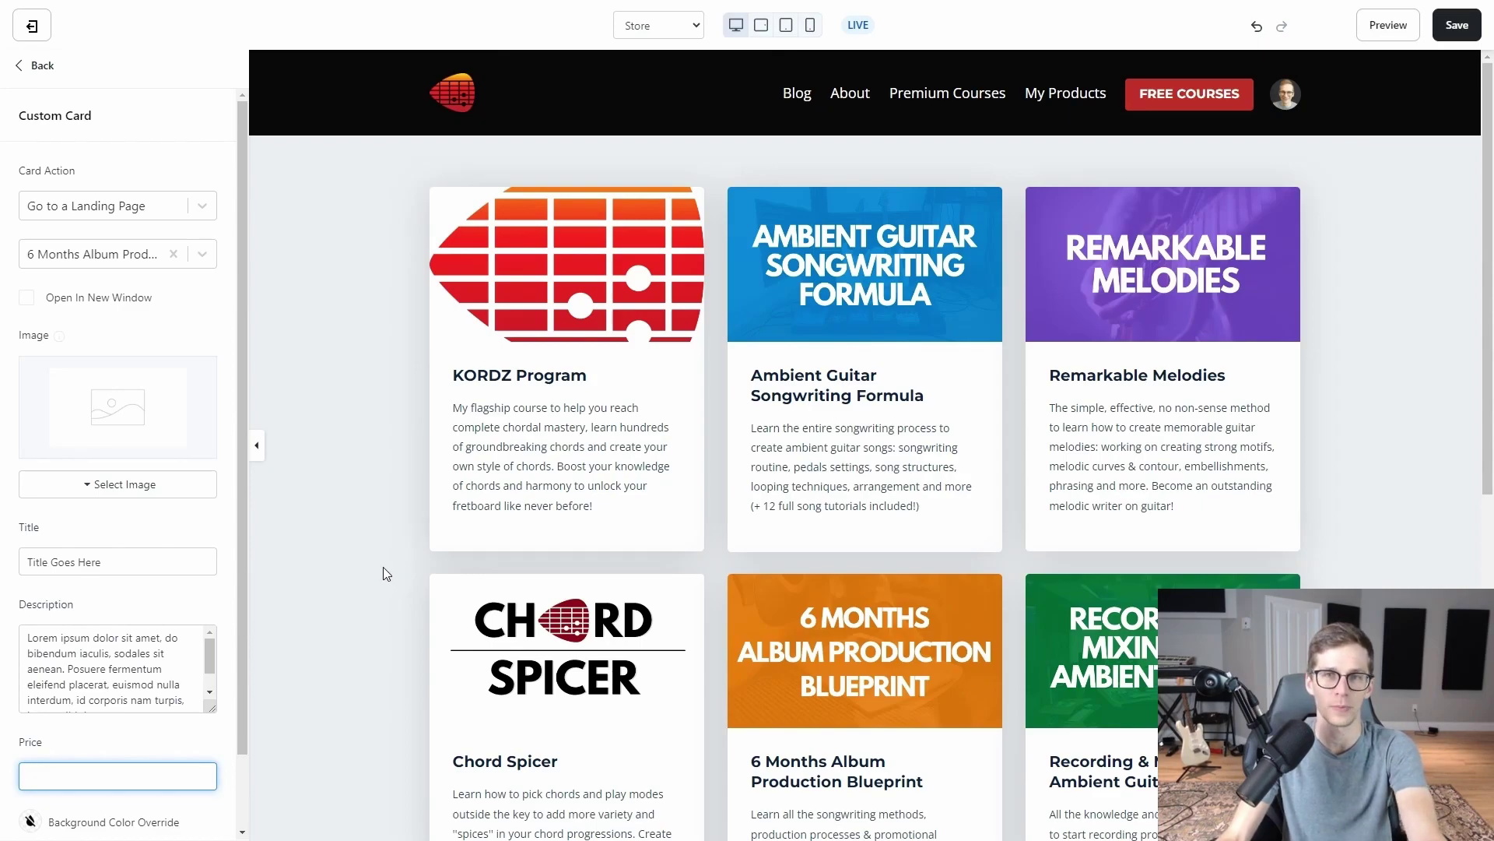
key(ctrl+Tab)
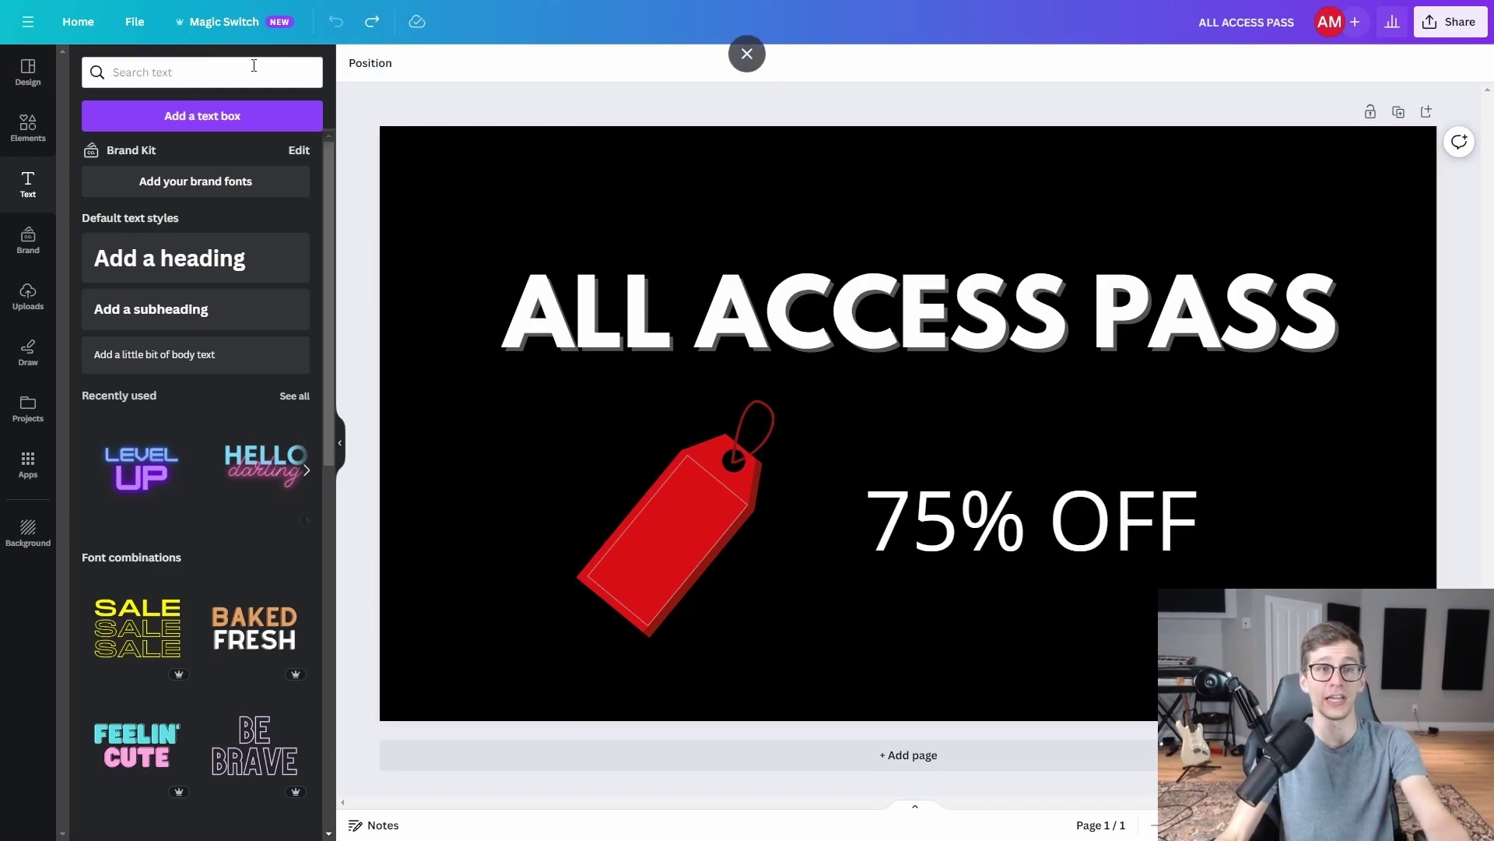
click(490, 208)
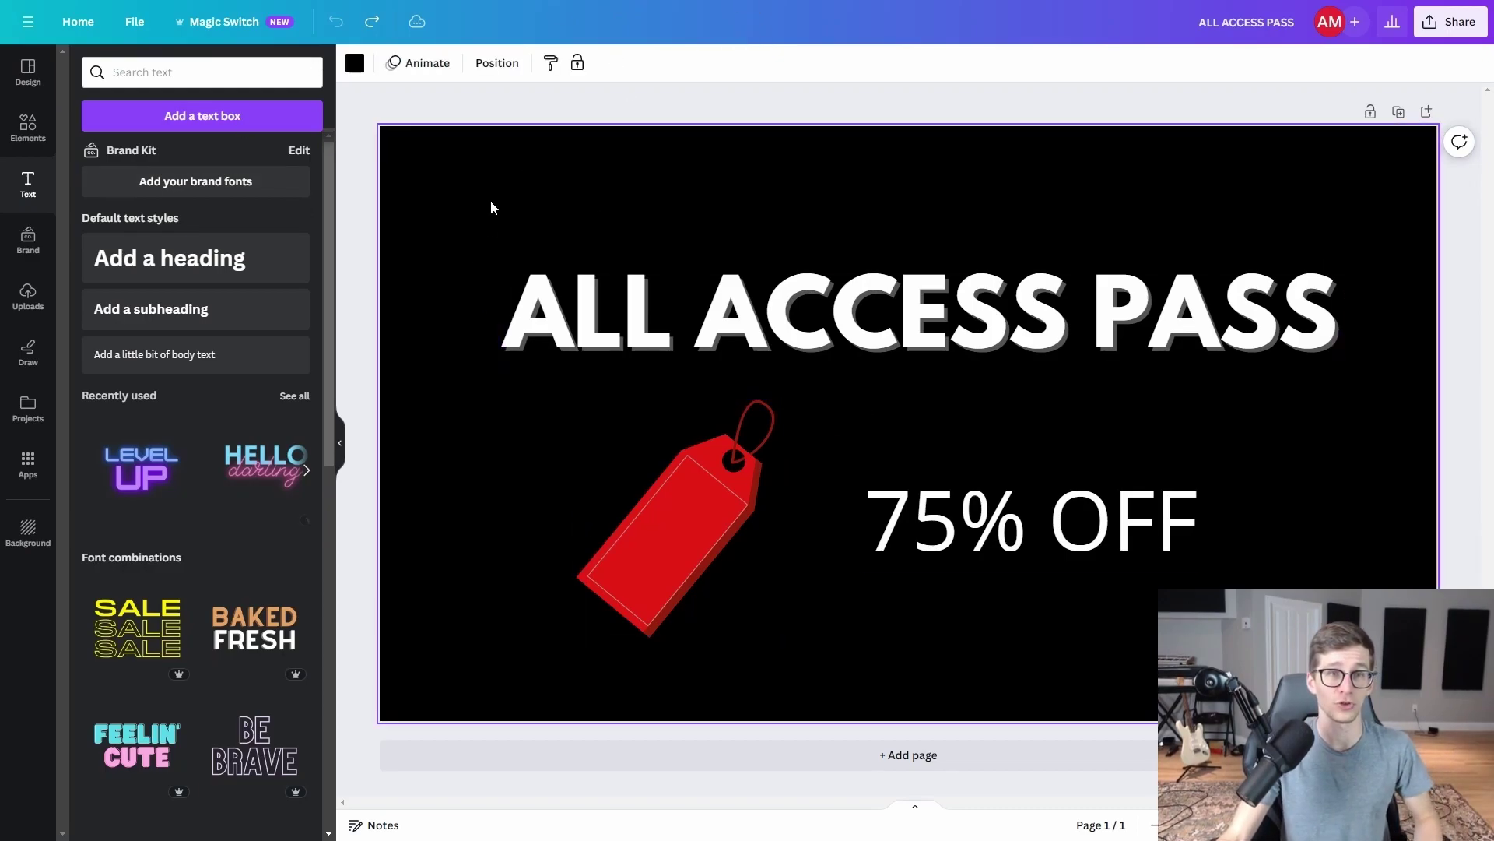
click(355, 63)
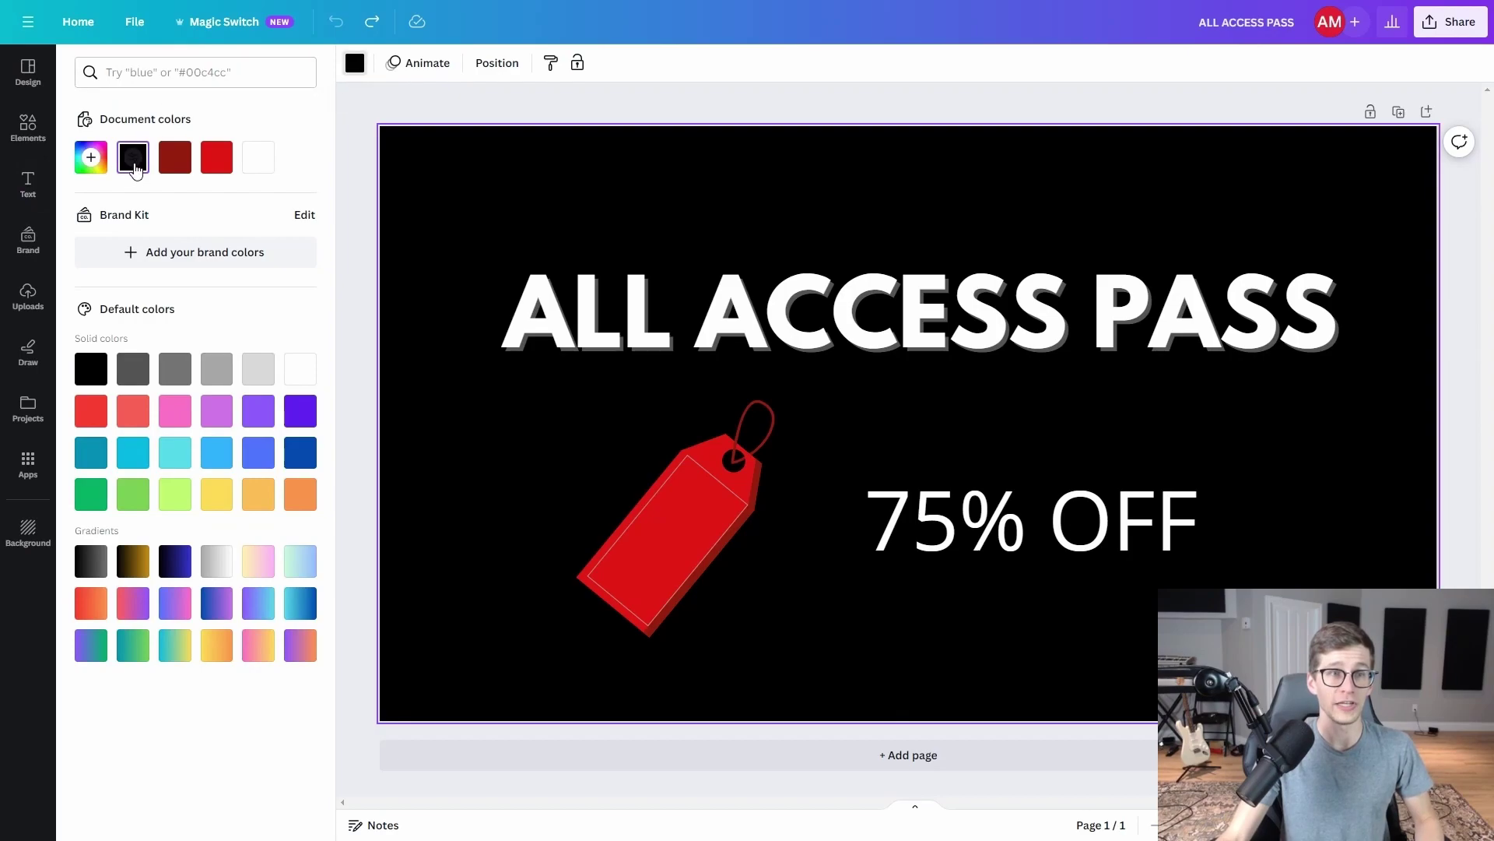
click(86, 406)
click(92, 376)
key(Escape)
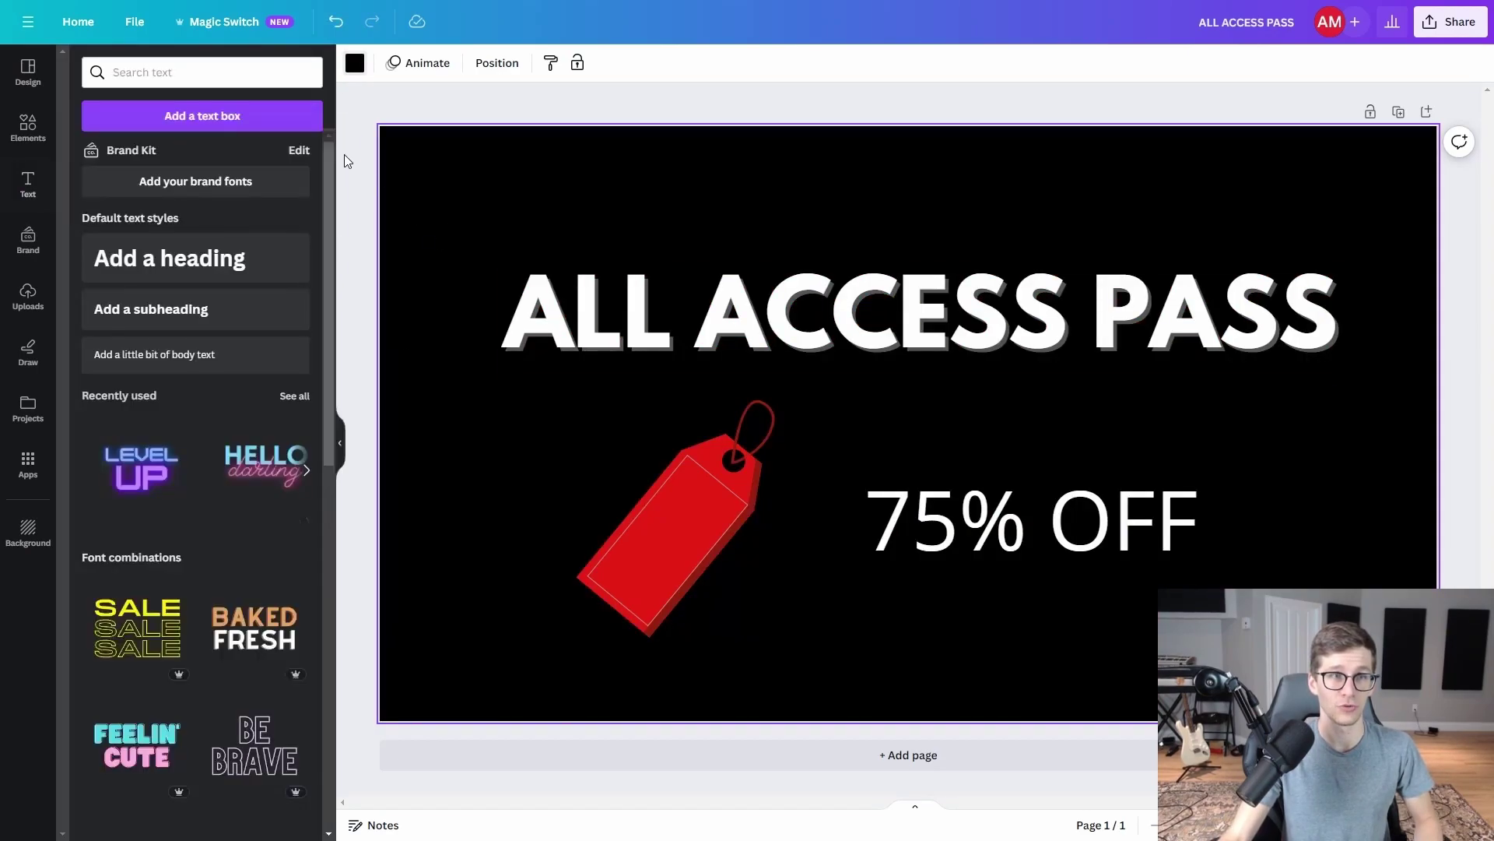
Step: Add a white heading reading "BUNDLE DE FORMATION" above the ALL ACCESS PASS text
drag(152, 260, 639, 170)
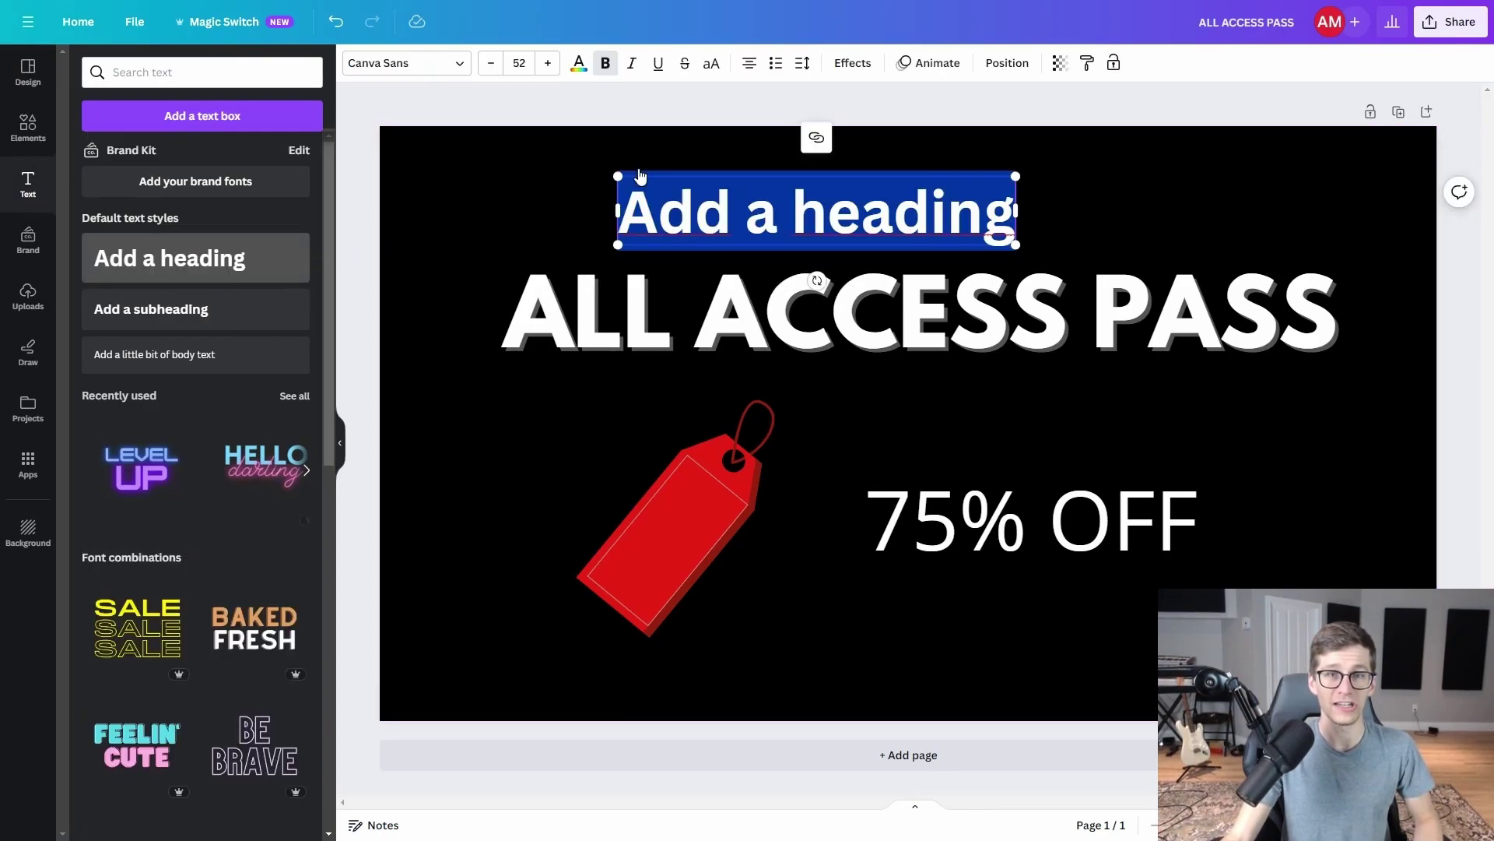
click(578, 64)
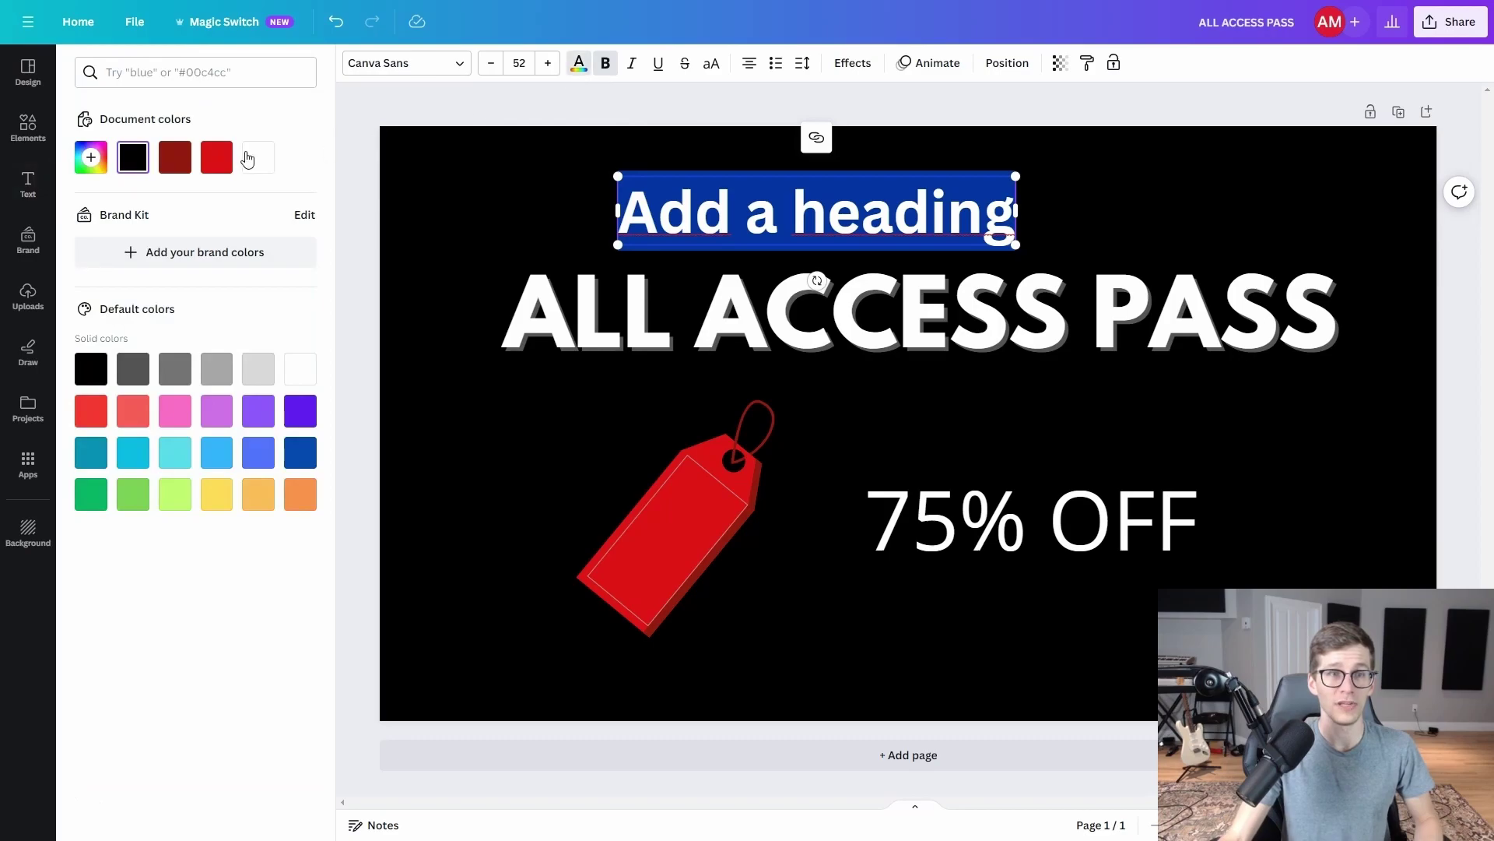
triple_click(824, 209)
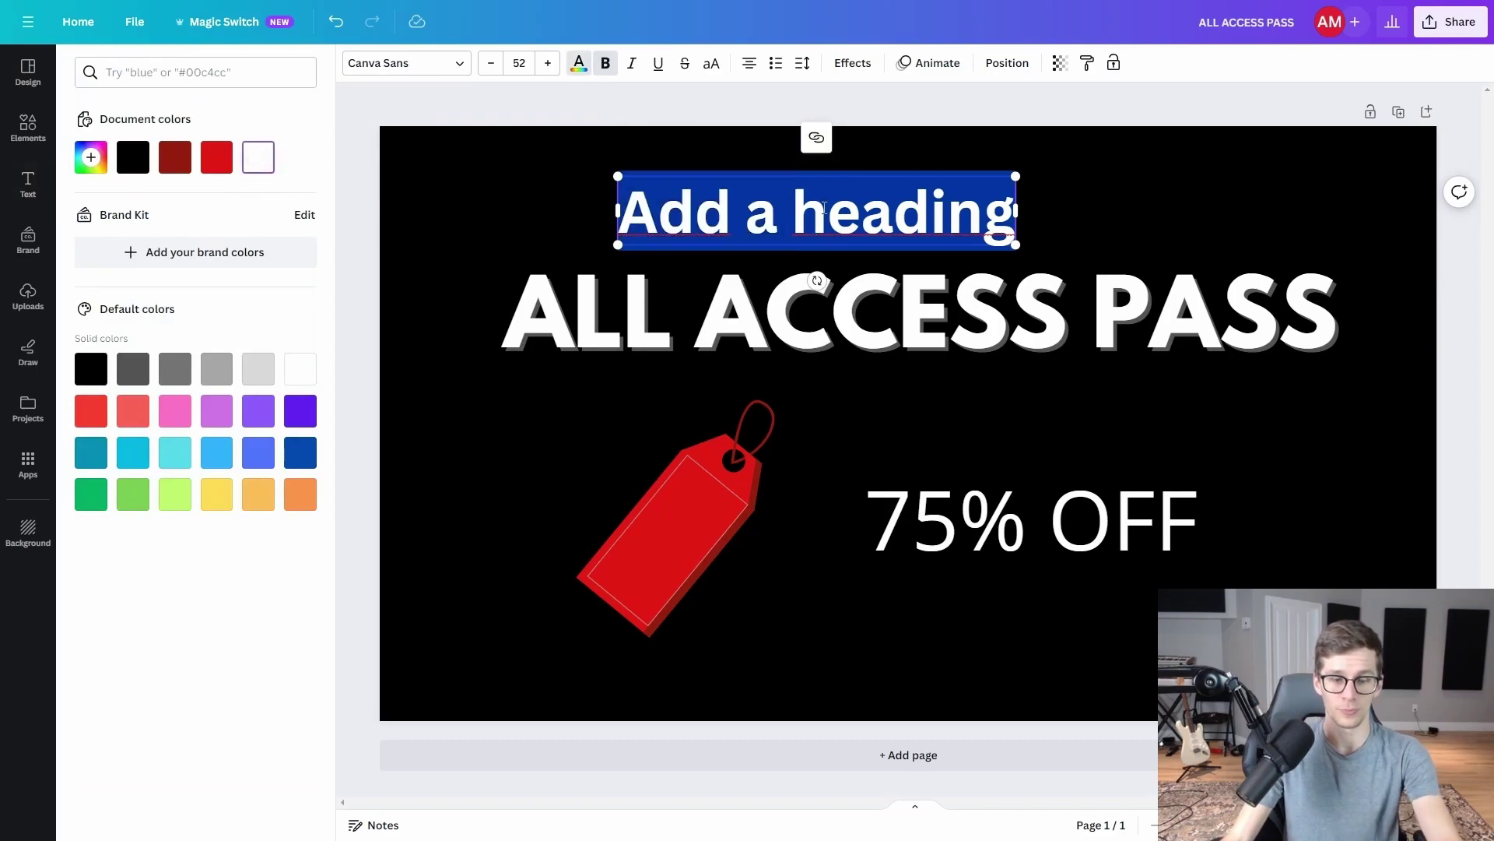
text(BUNDLE DE)
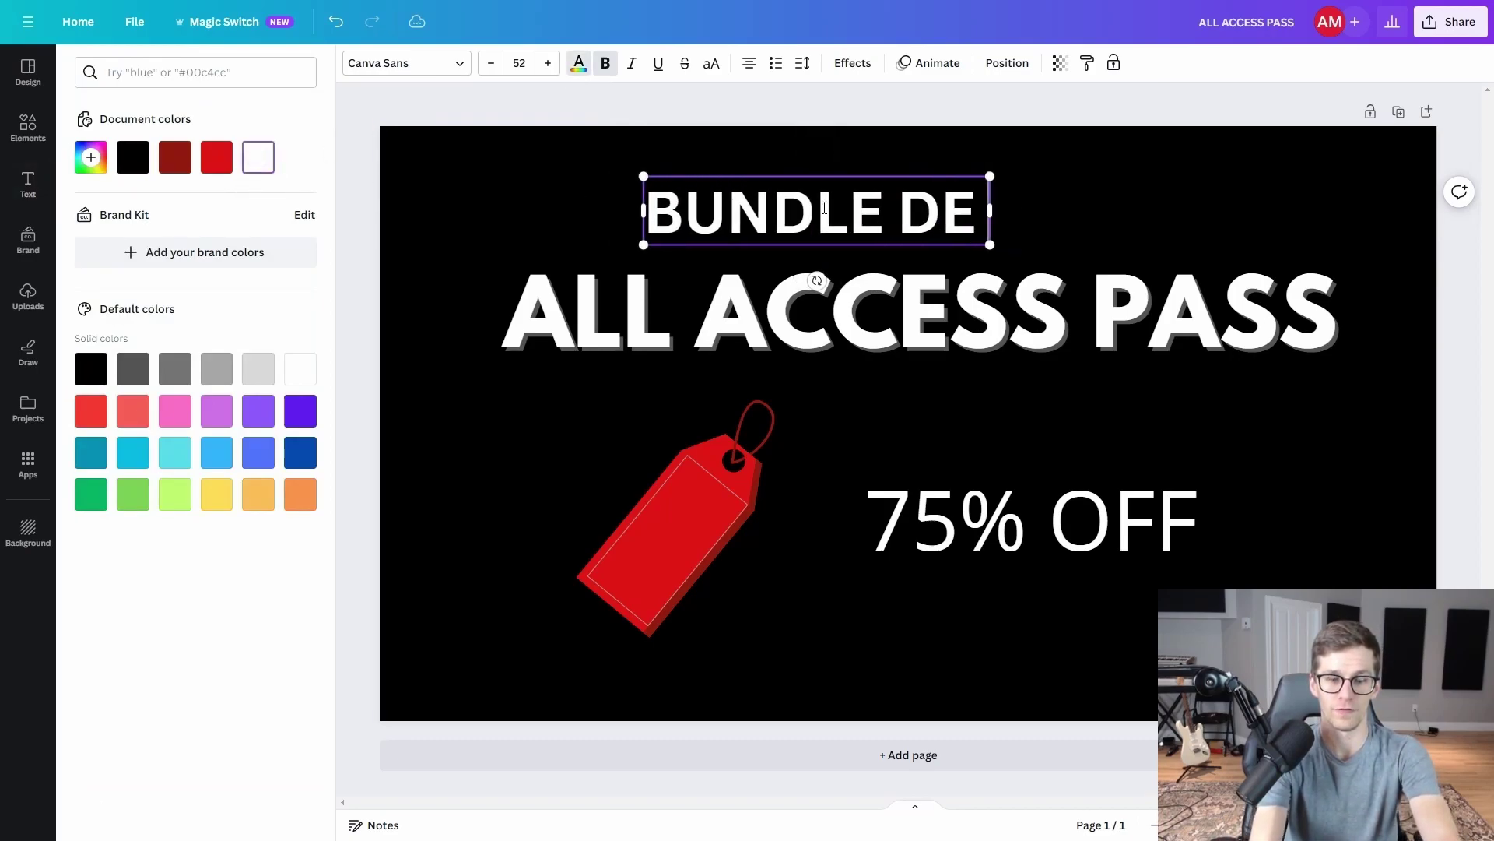
text( FORMATION)
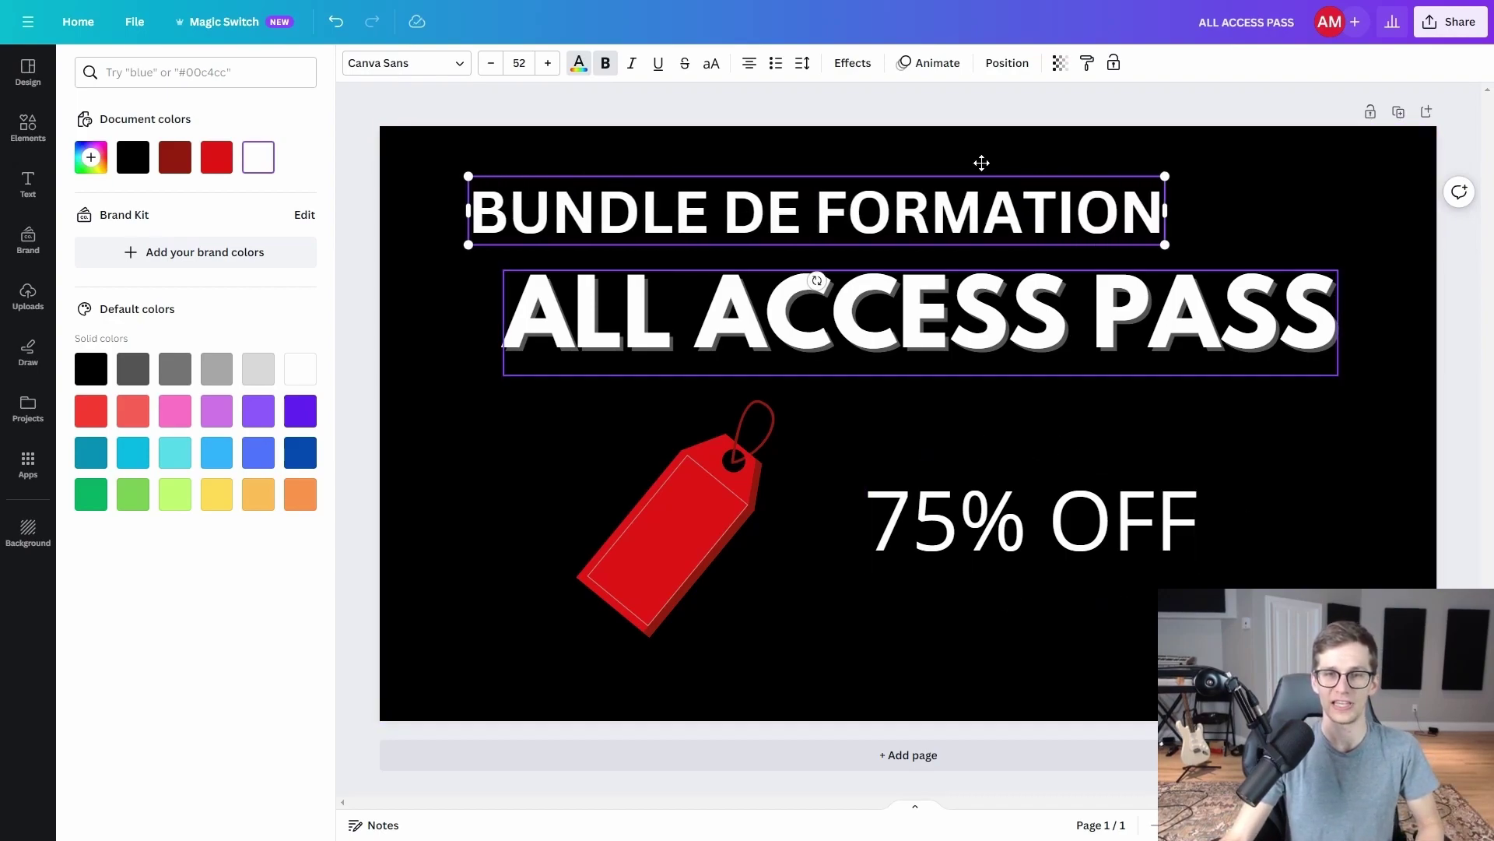
Step: Delete the BUNDLE DE FORMATION heading text, and switch back to the Store page editor in Kajabi
click(1056, 220)
key(ctrl+a)
key(BackSpace)
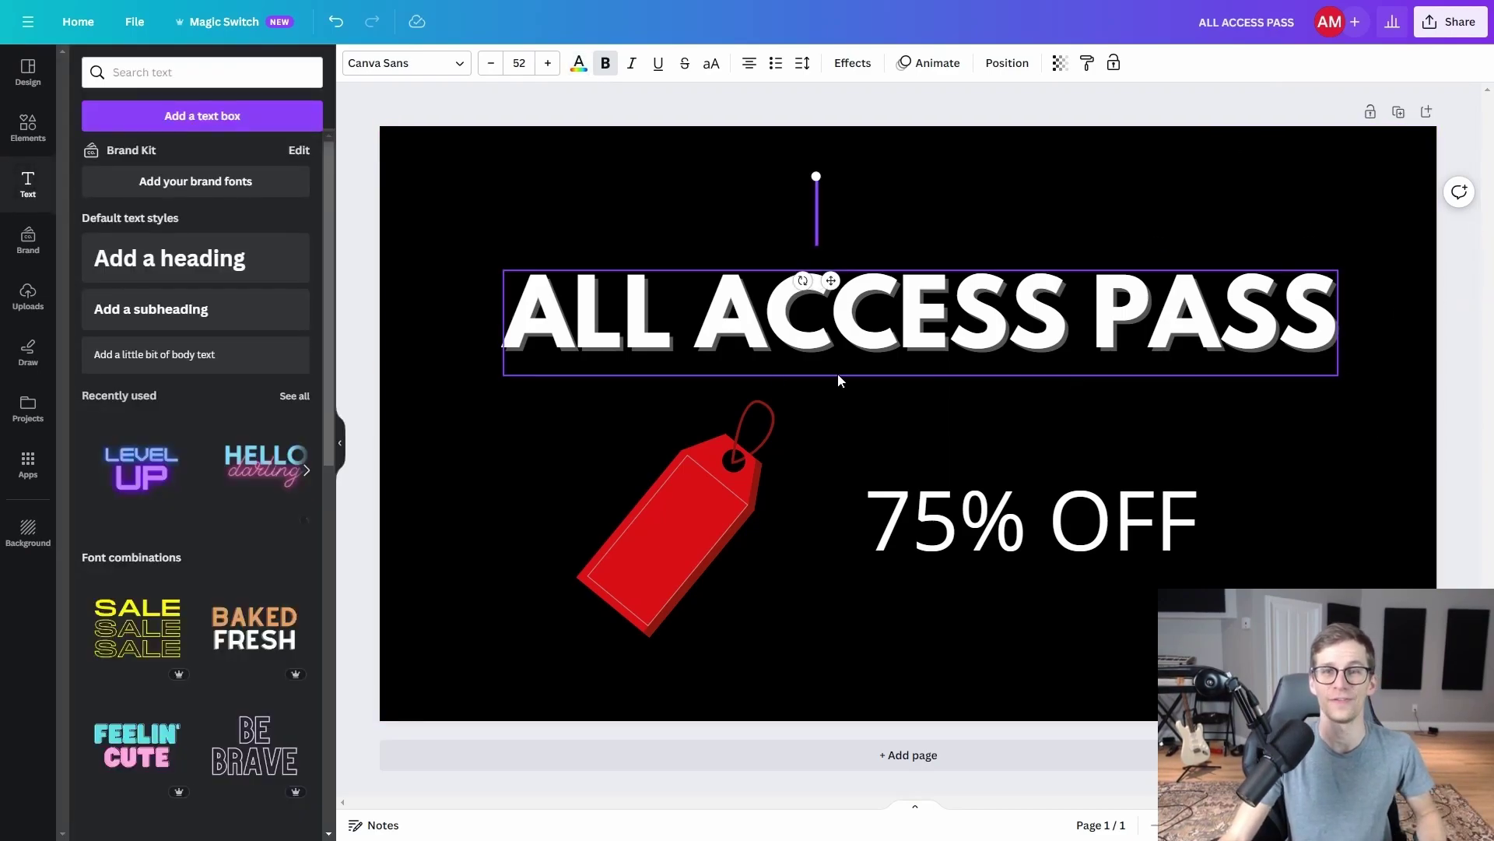
click(859, 142)
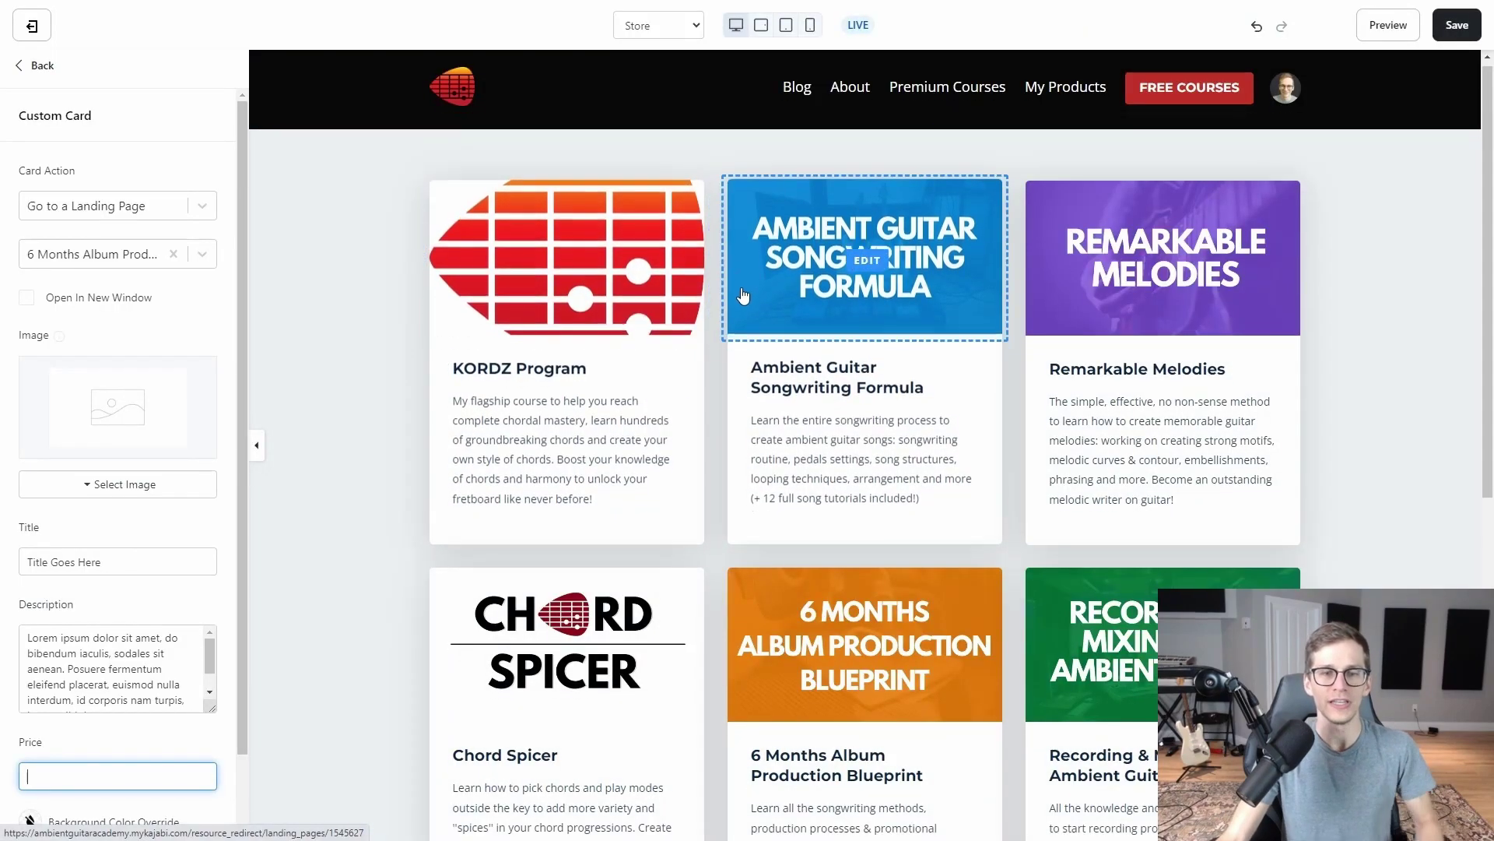
Step: Upload "ALL ACCESS PASS (2).png" from the device as the new custom card's image, keeping the full uncropped frame
scroll(743, 295, down, 8)
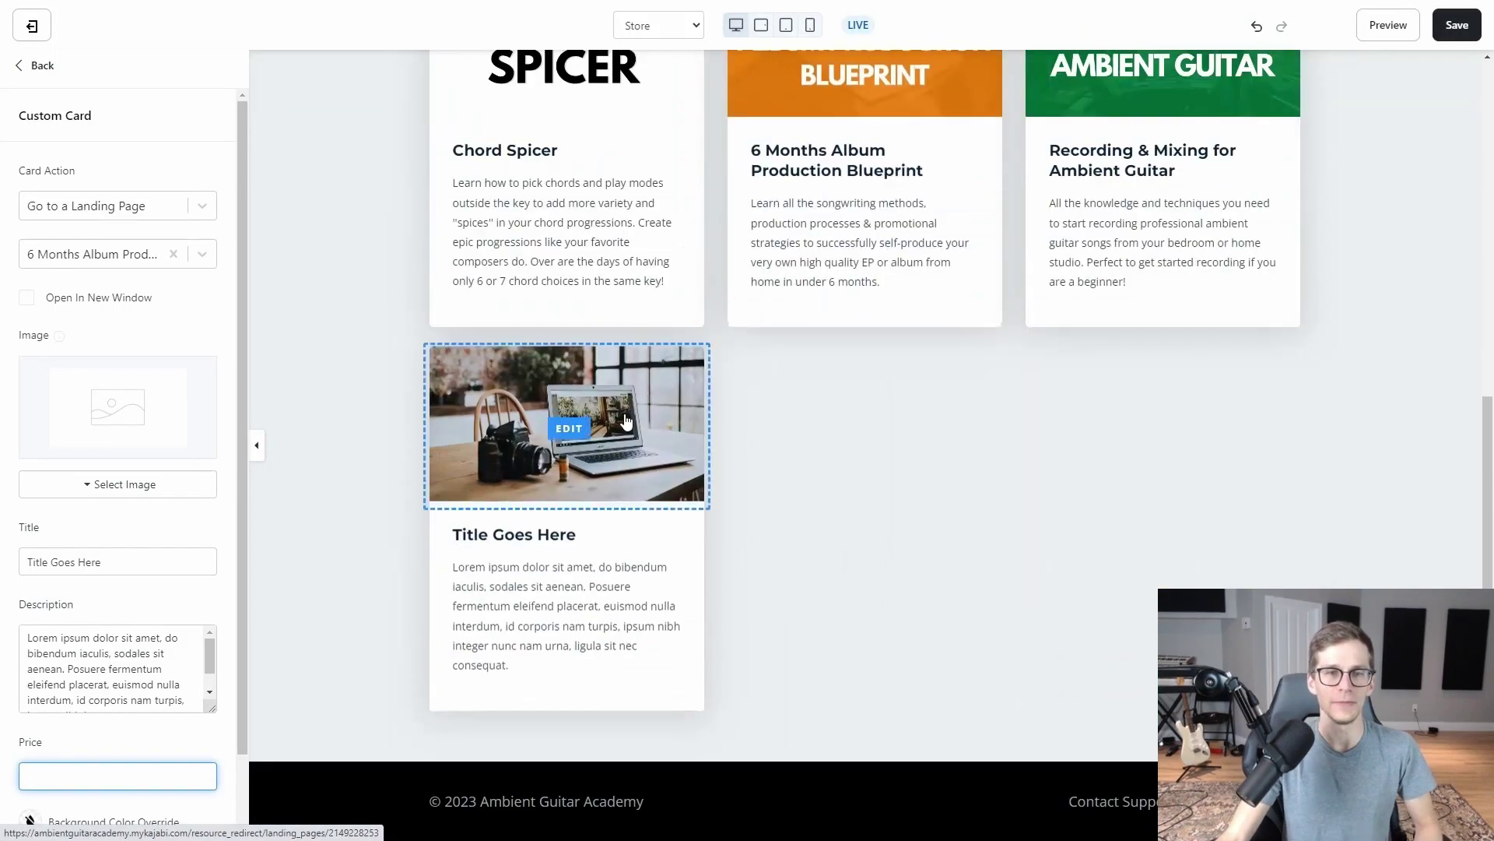
scroll(194, 334, down, 1)
click(116, 402)
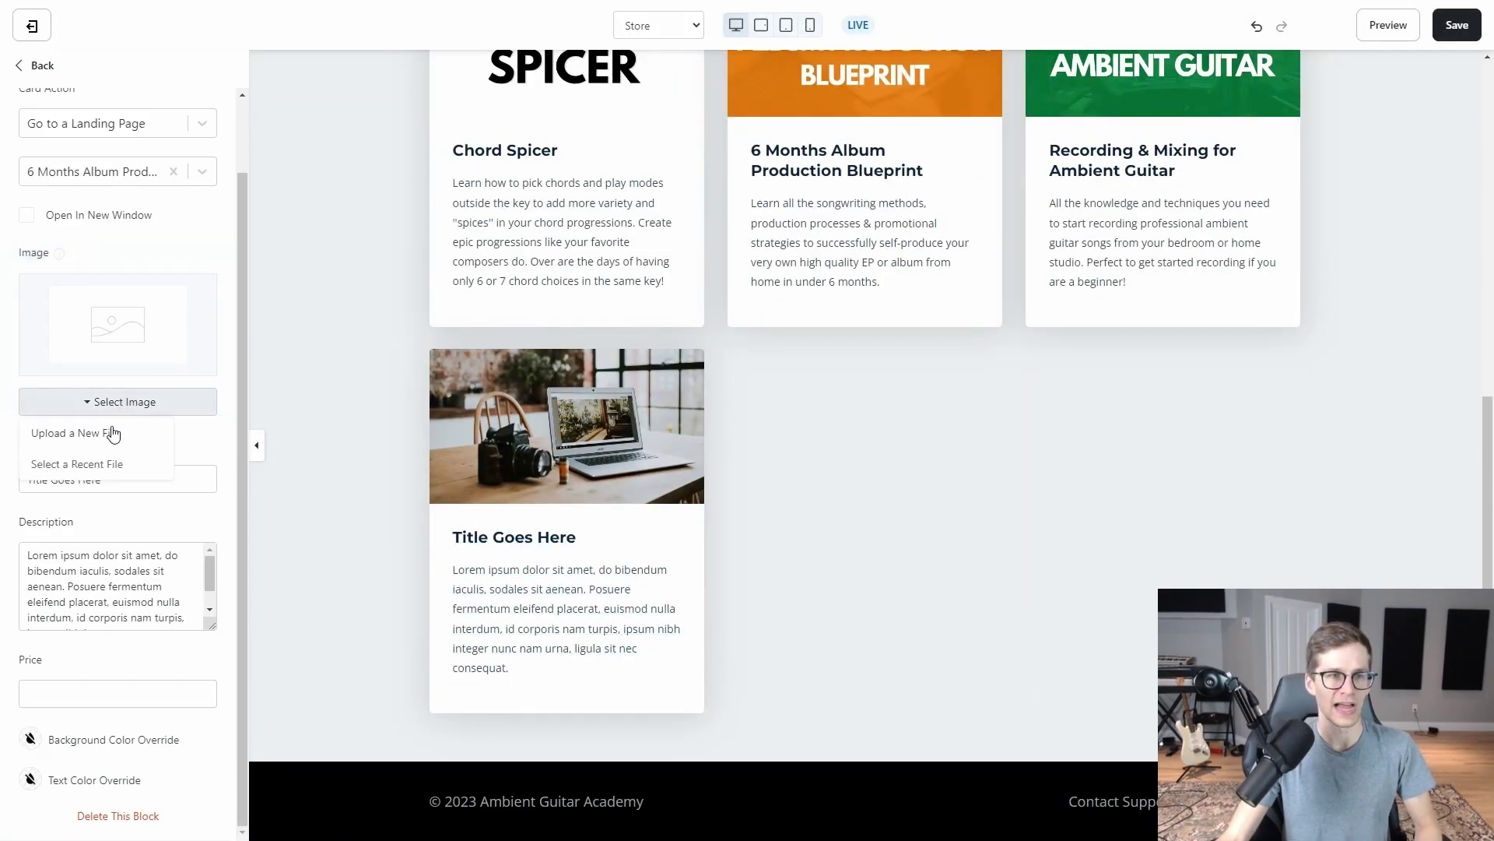
click(64, 436)
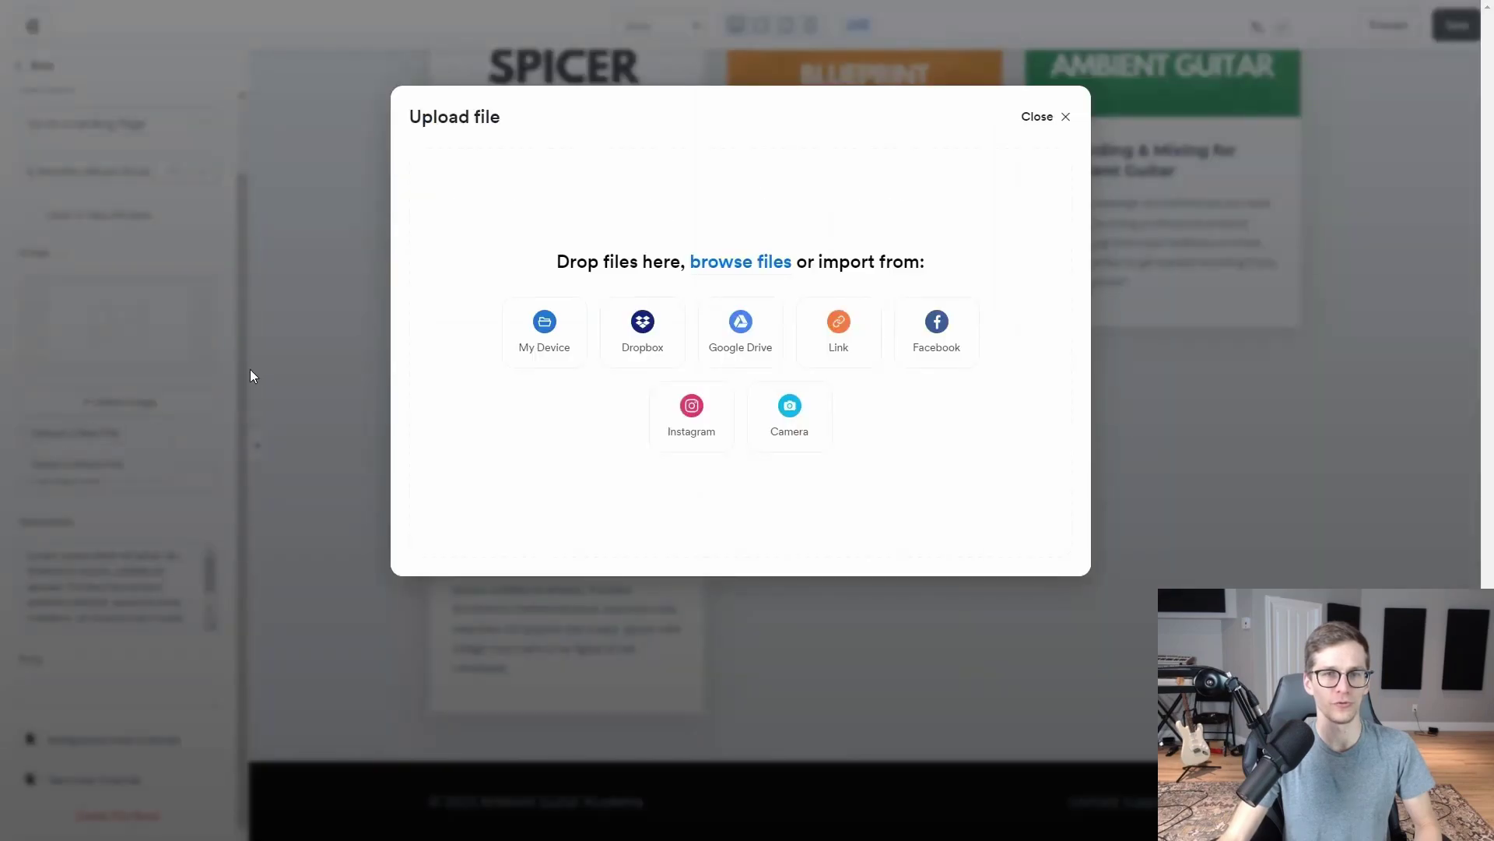
click(546, 327)
click(243, 178)
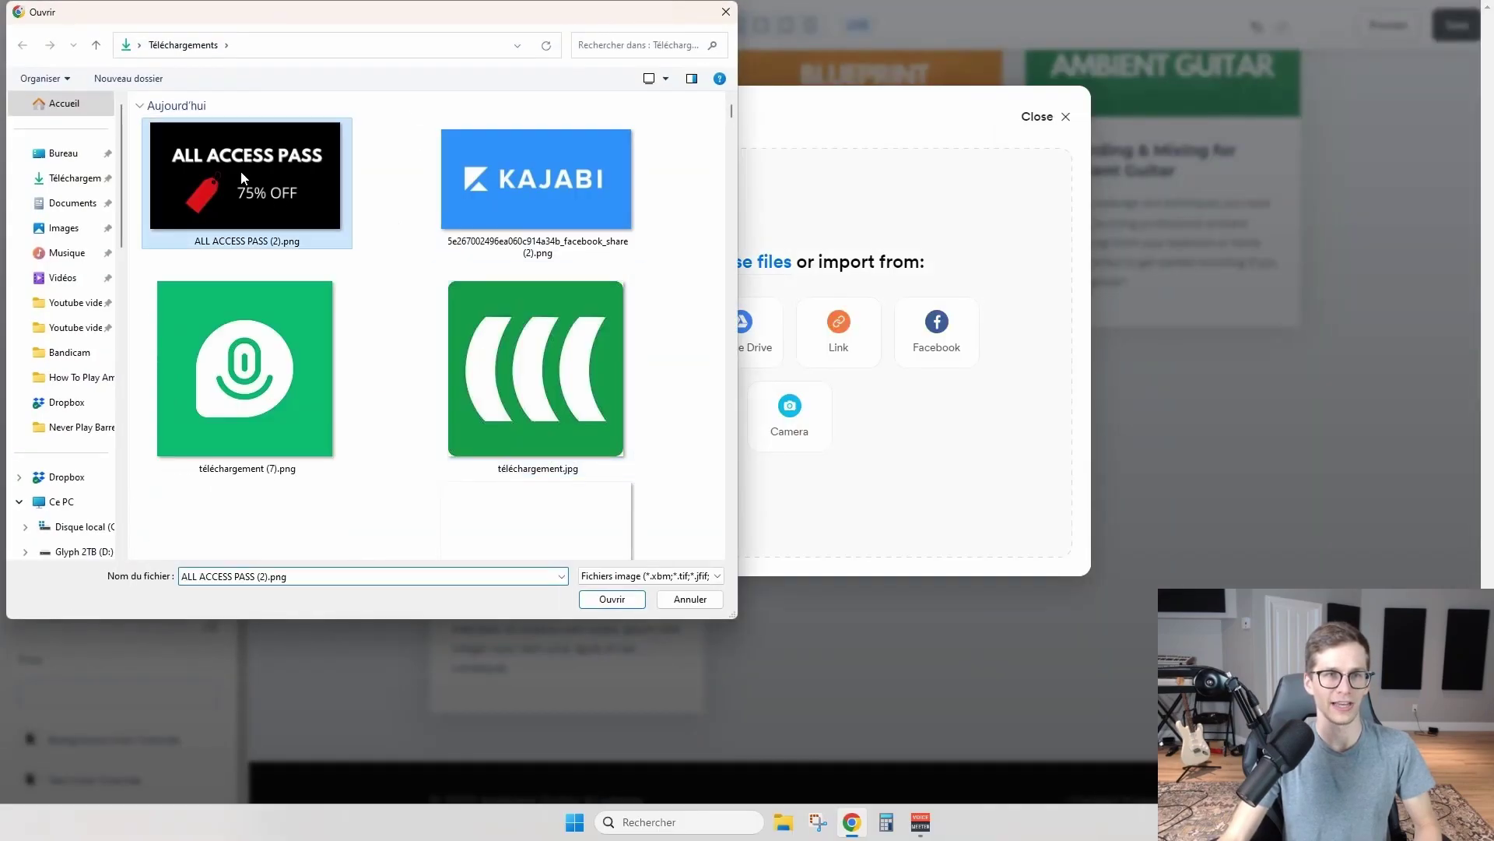
click(611, 599)
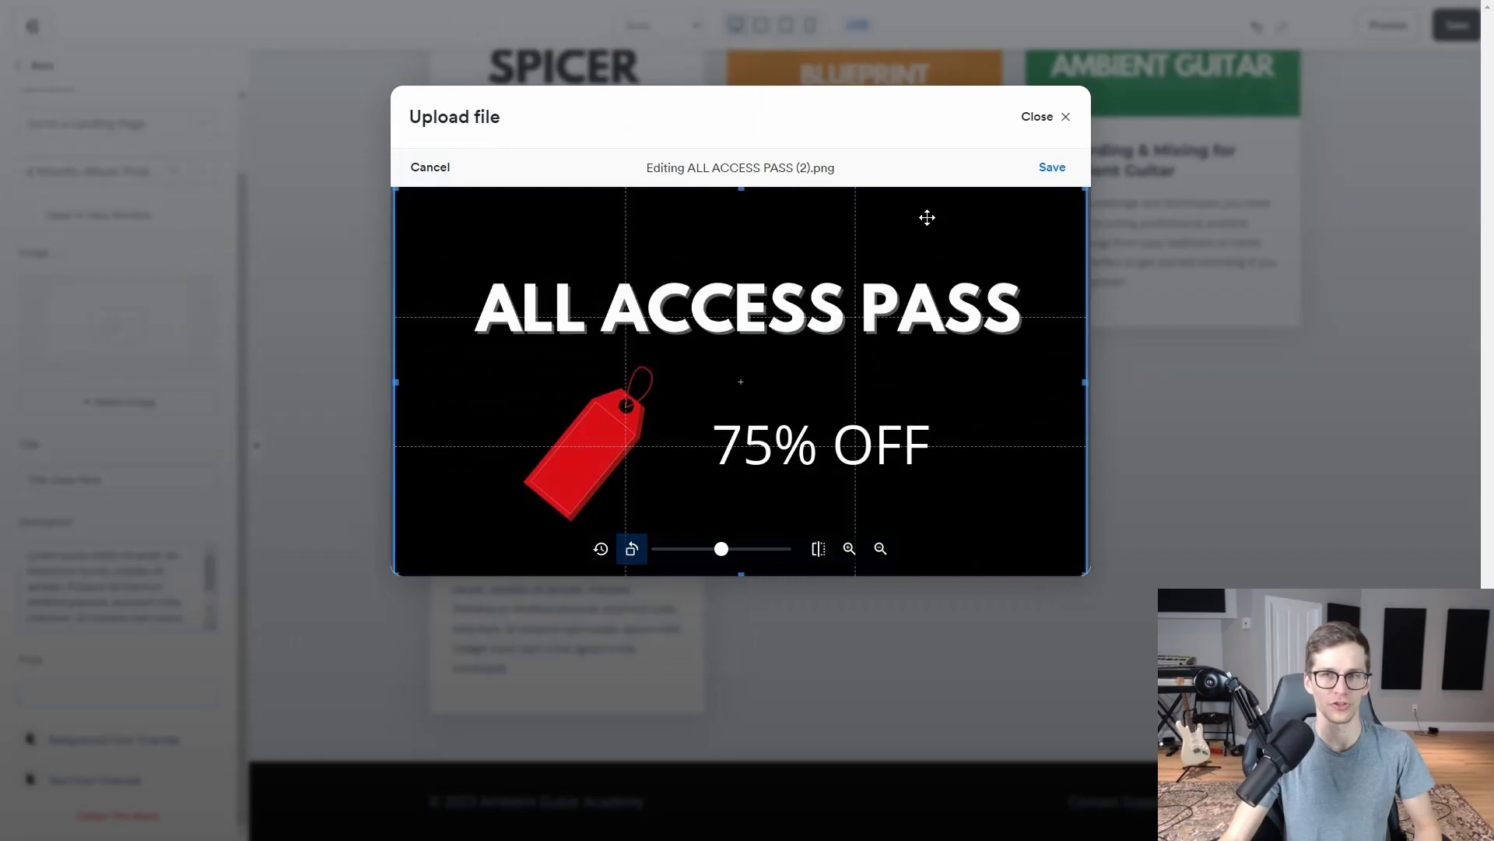
click(1054, 170)
click(469, 553)
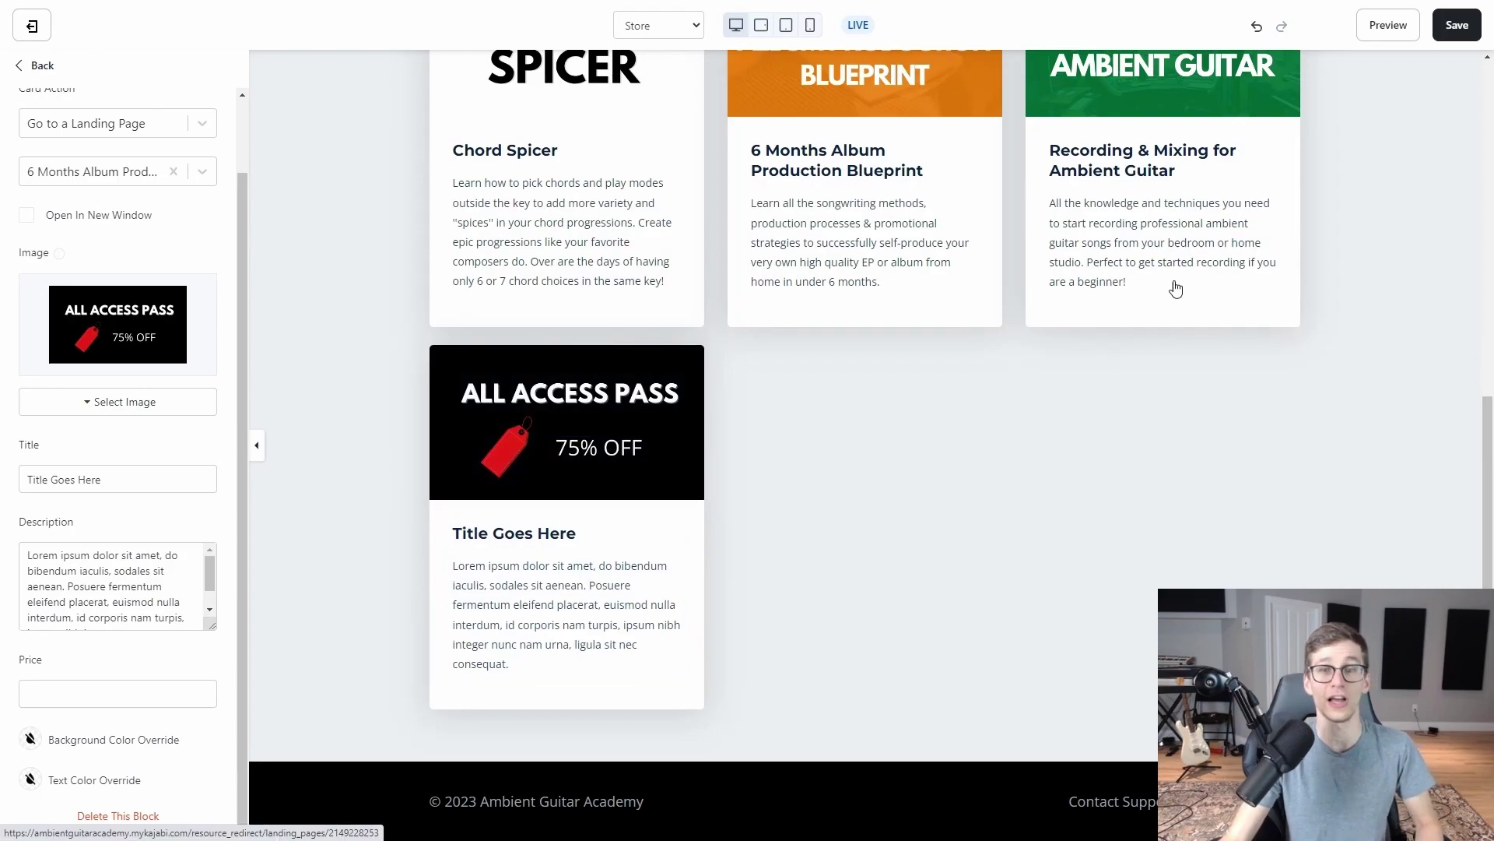
Step: Move the ALL ACCESS PASS card to first place in the Store Builder section, ahead of KORDZ Program
scroll(704, 333, up, 4)
scroll(705, 333, up, 3)
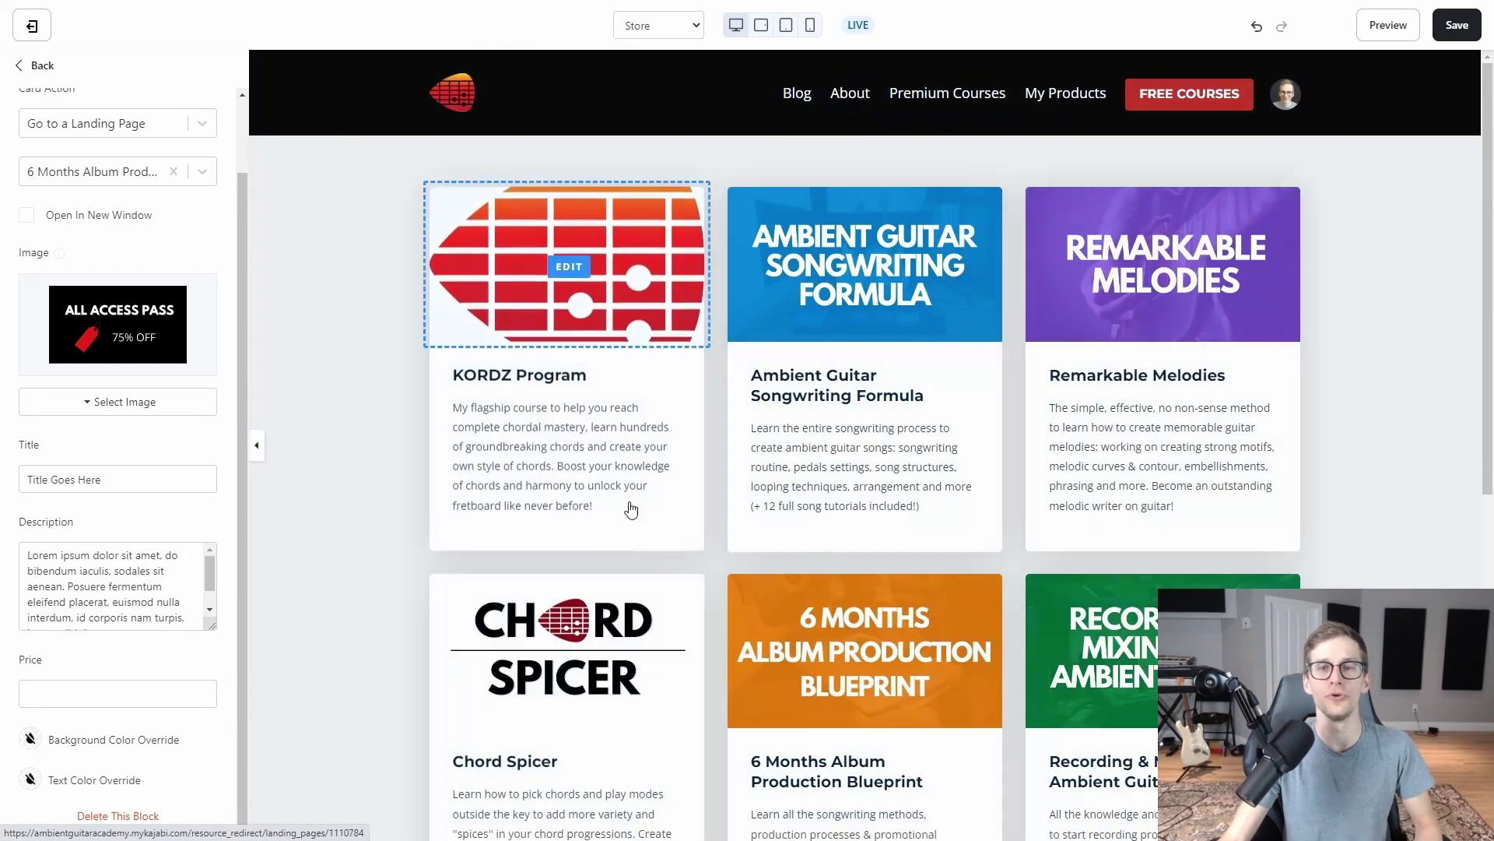
scroll(638, 498, down, 7)
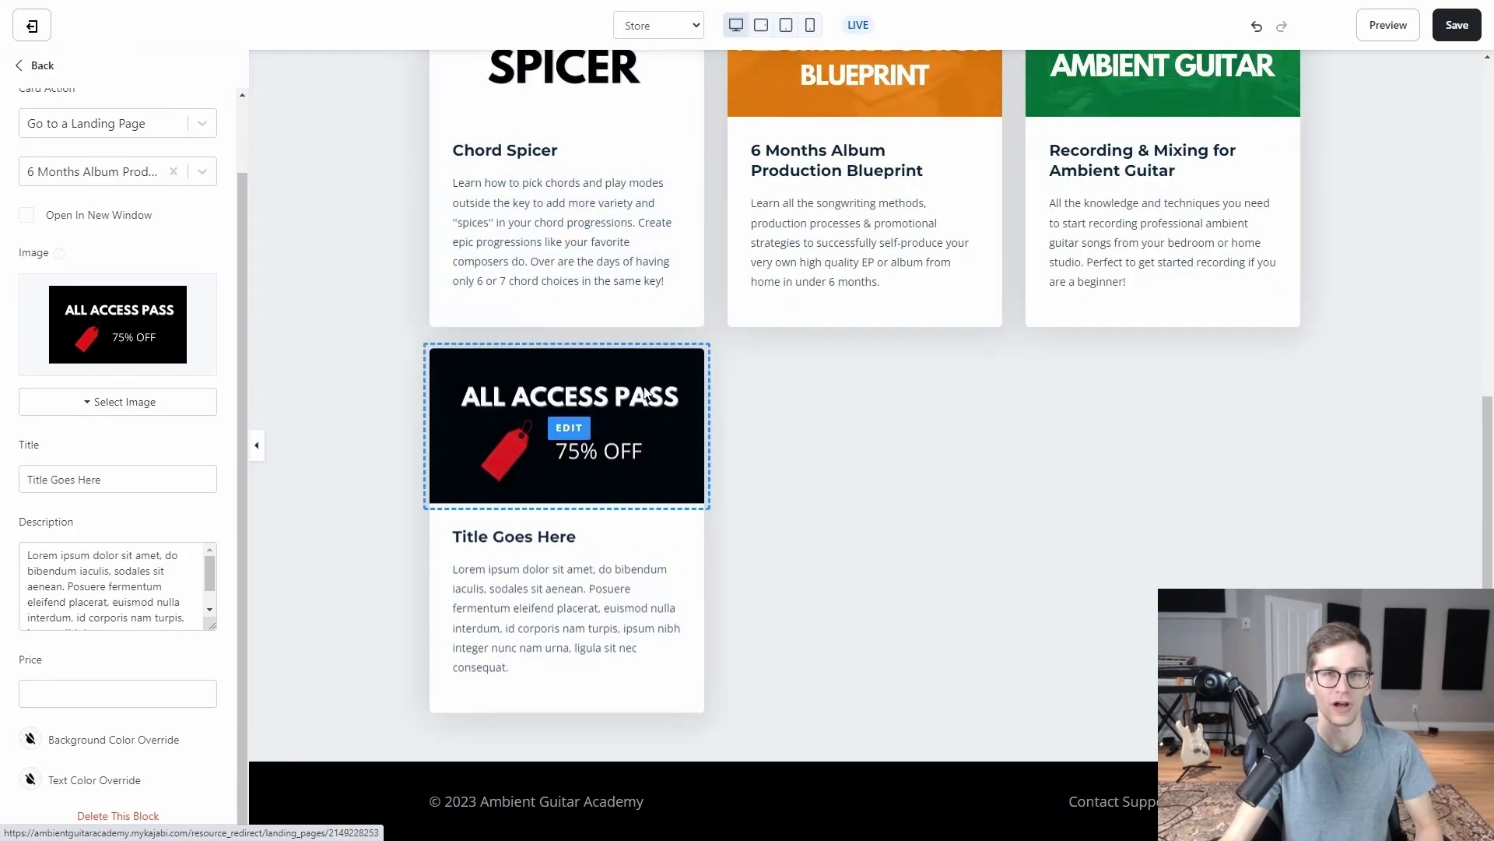
scroll(622, 453, up, 6)
click(43, 66)
scroll(127, 340, down, 1)
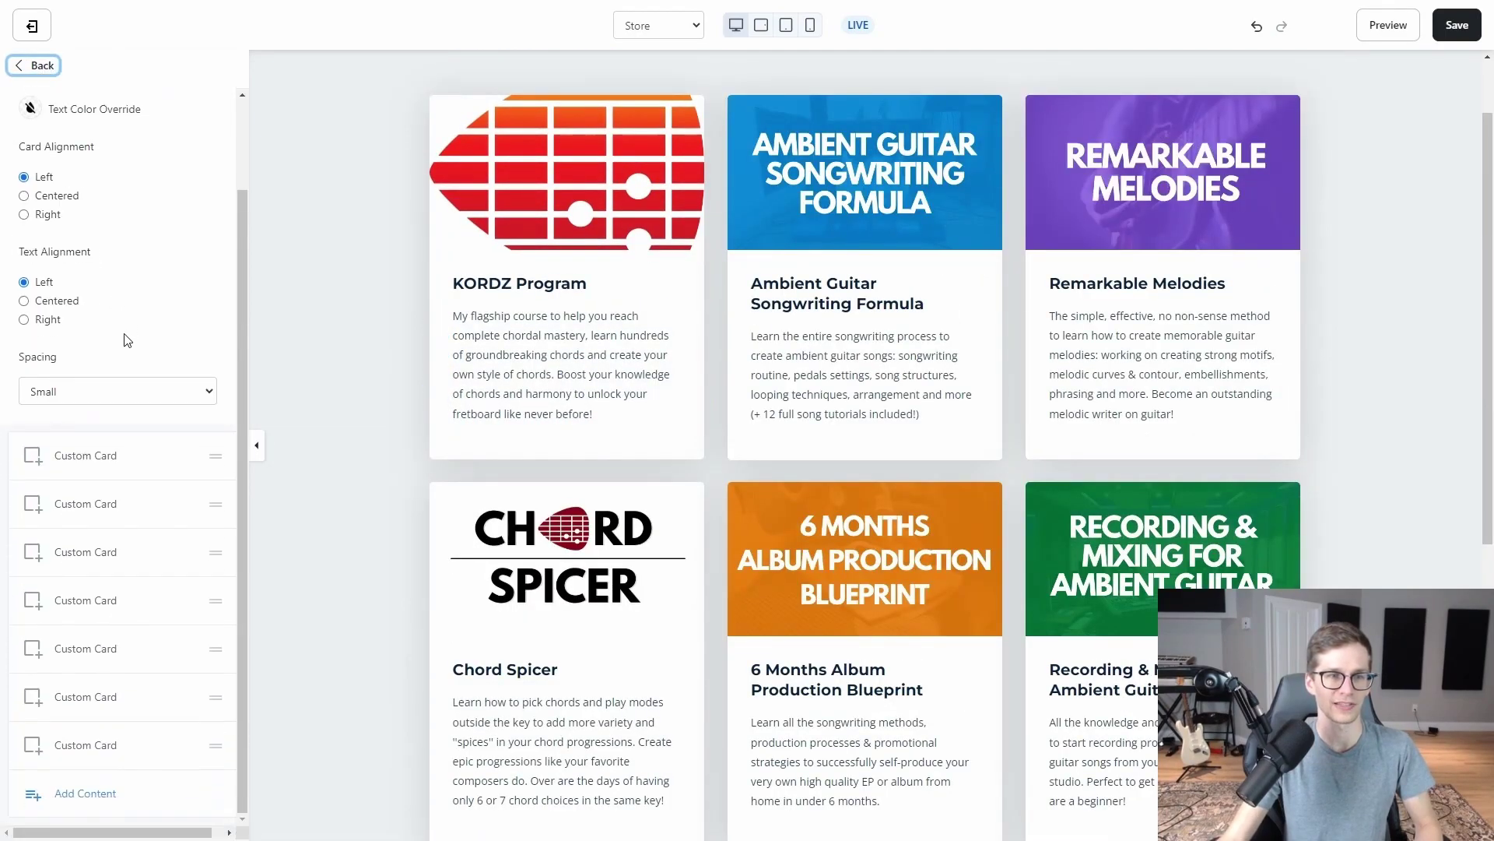
drag(215, 745, 218, 455)
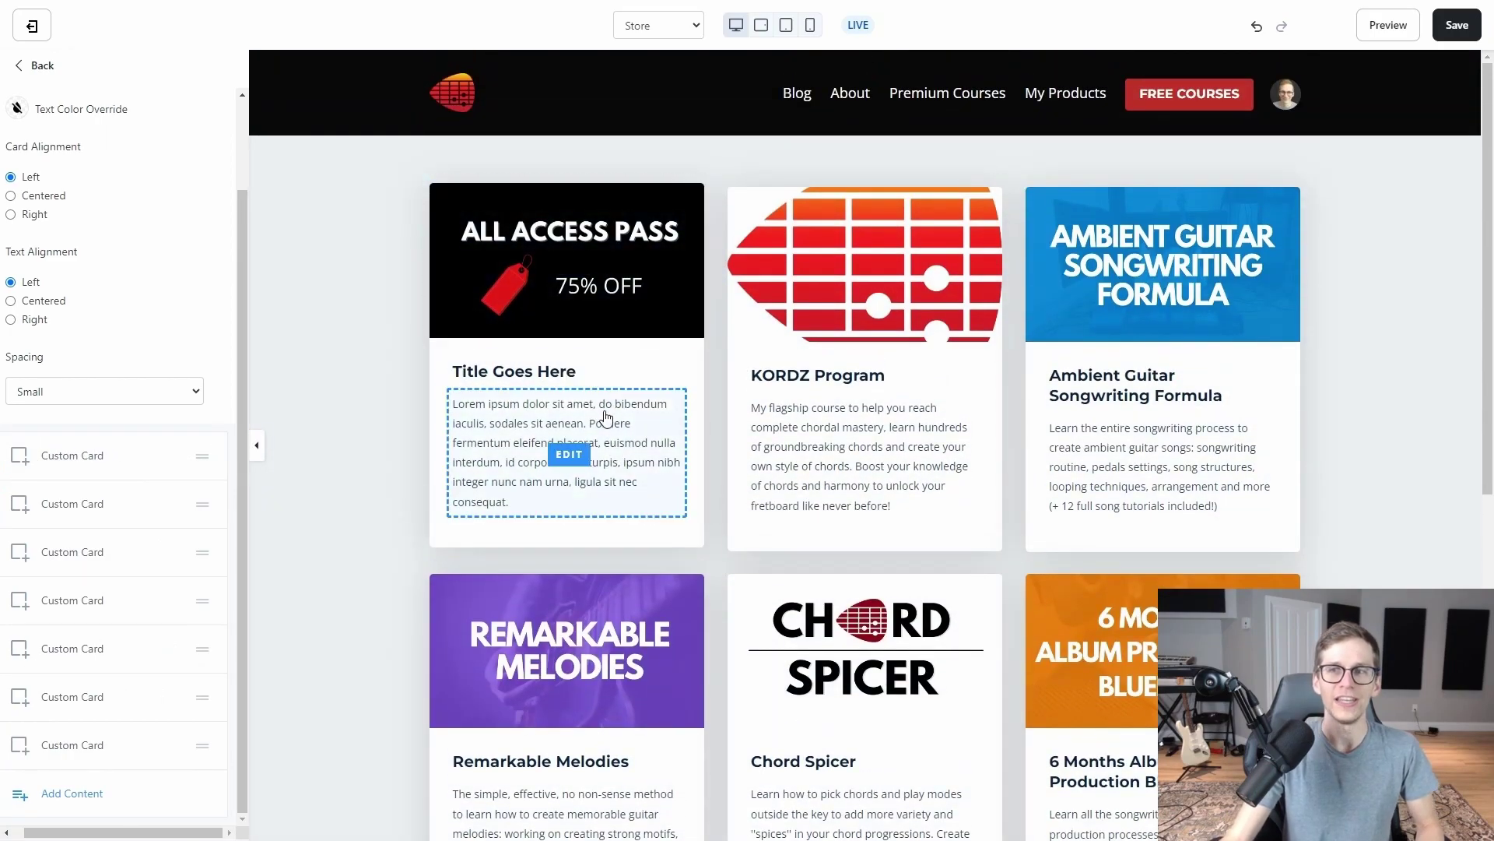